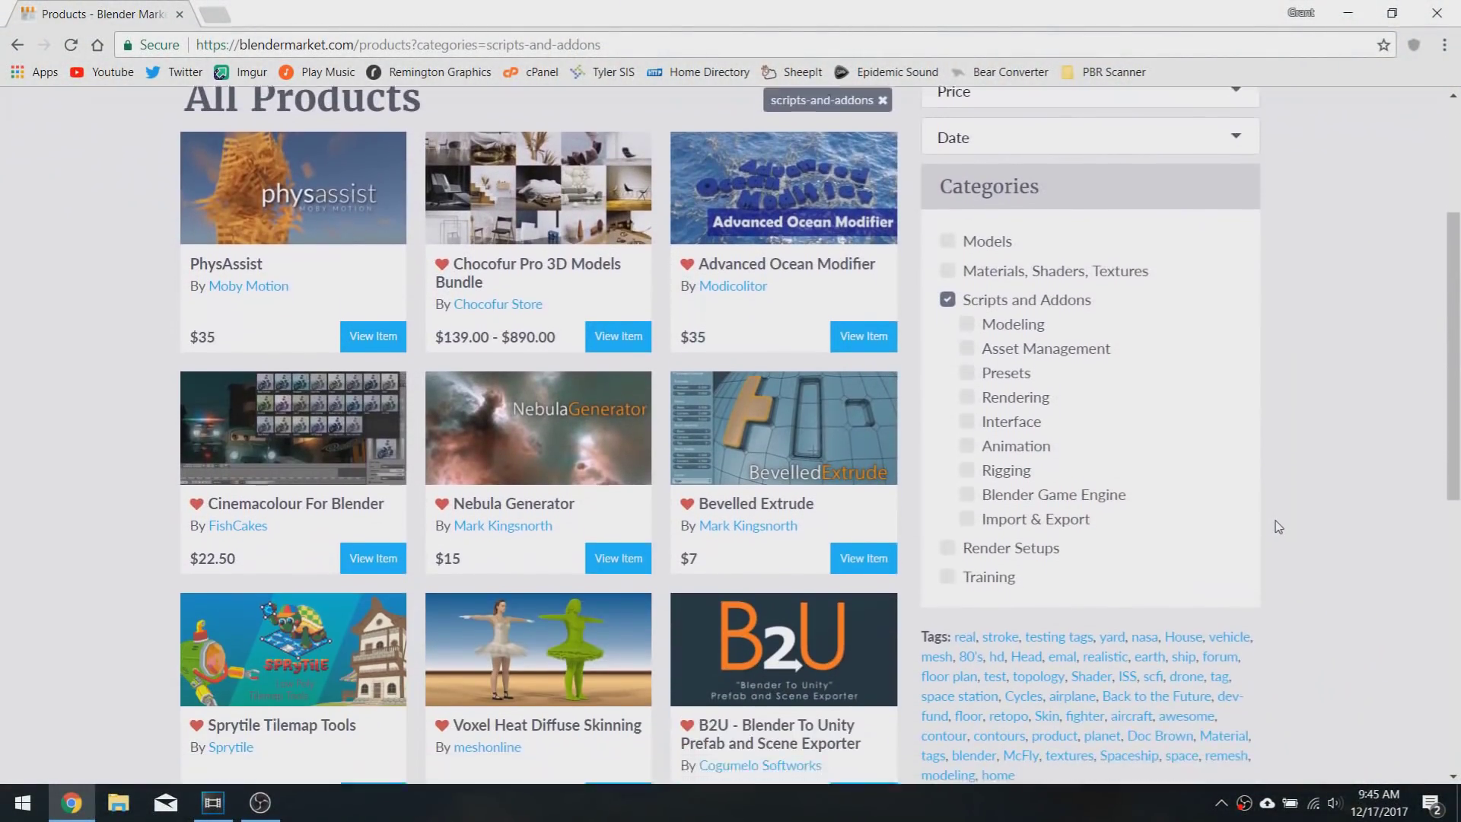
pyautogui.scroll(-3, 1277, 525)
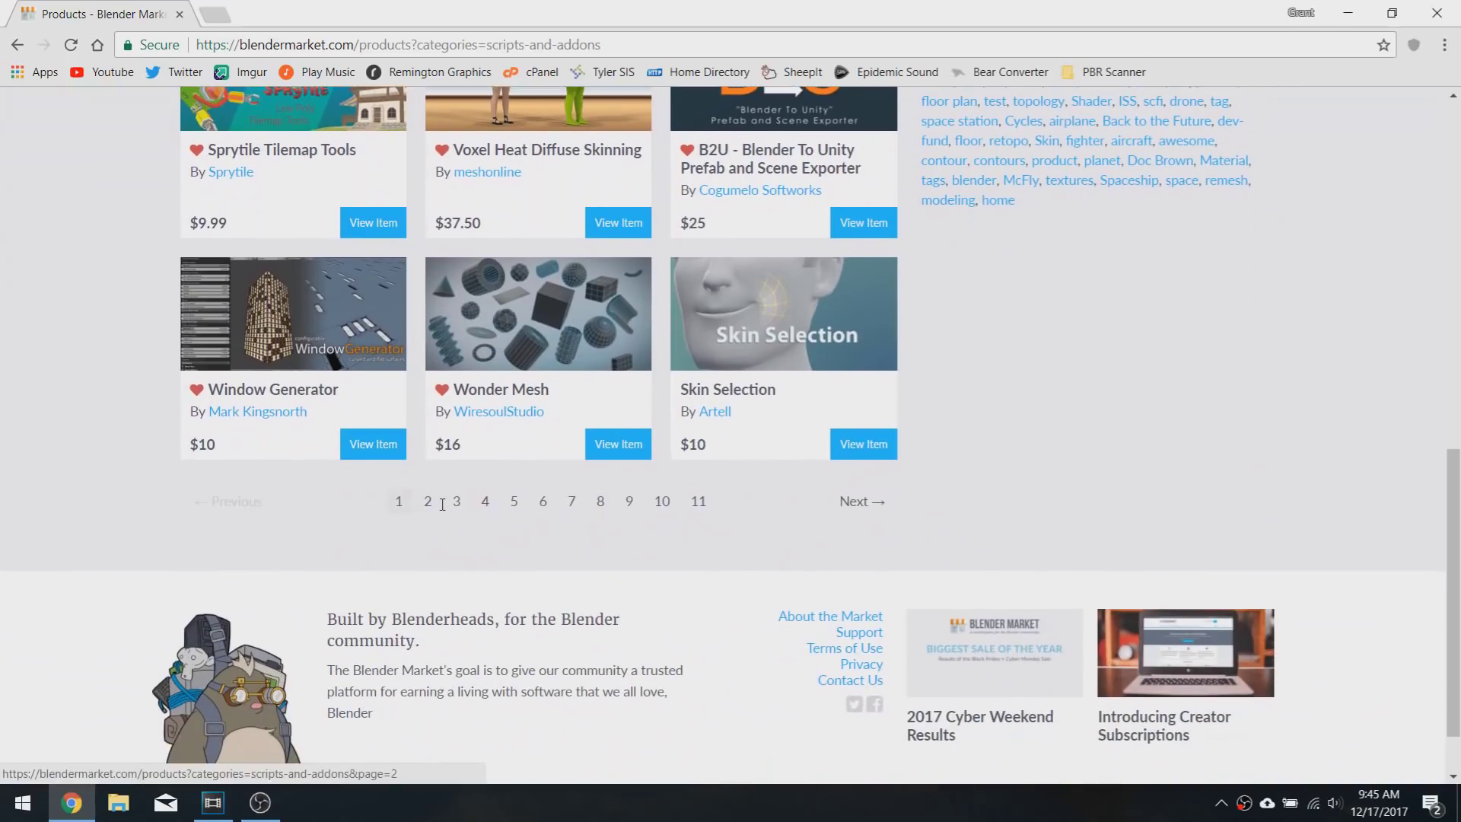
# Step: Go to page 2 of Blender Market's Scripts and Addons listings and return to the top
pyautogui.click(440, 502)
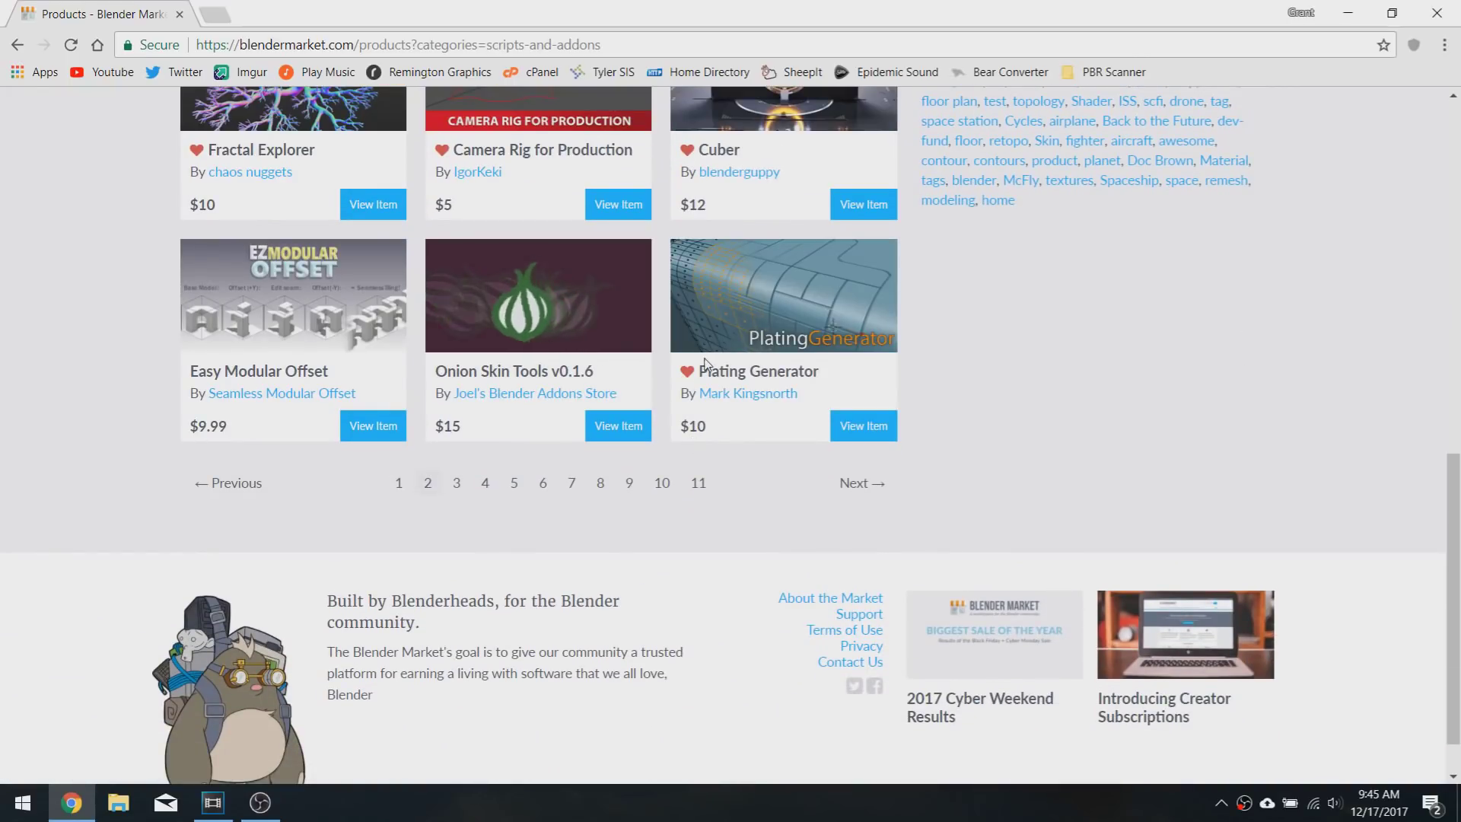
pyautogui.scroll(3, 706, 272)
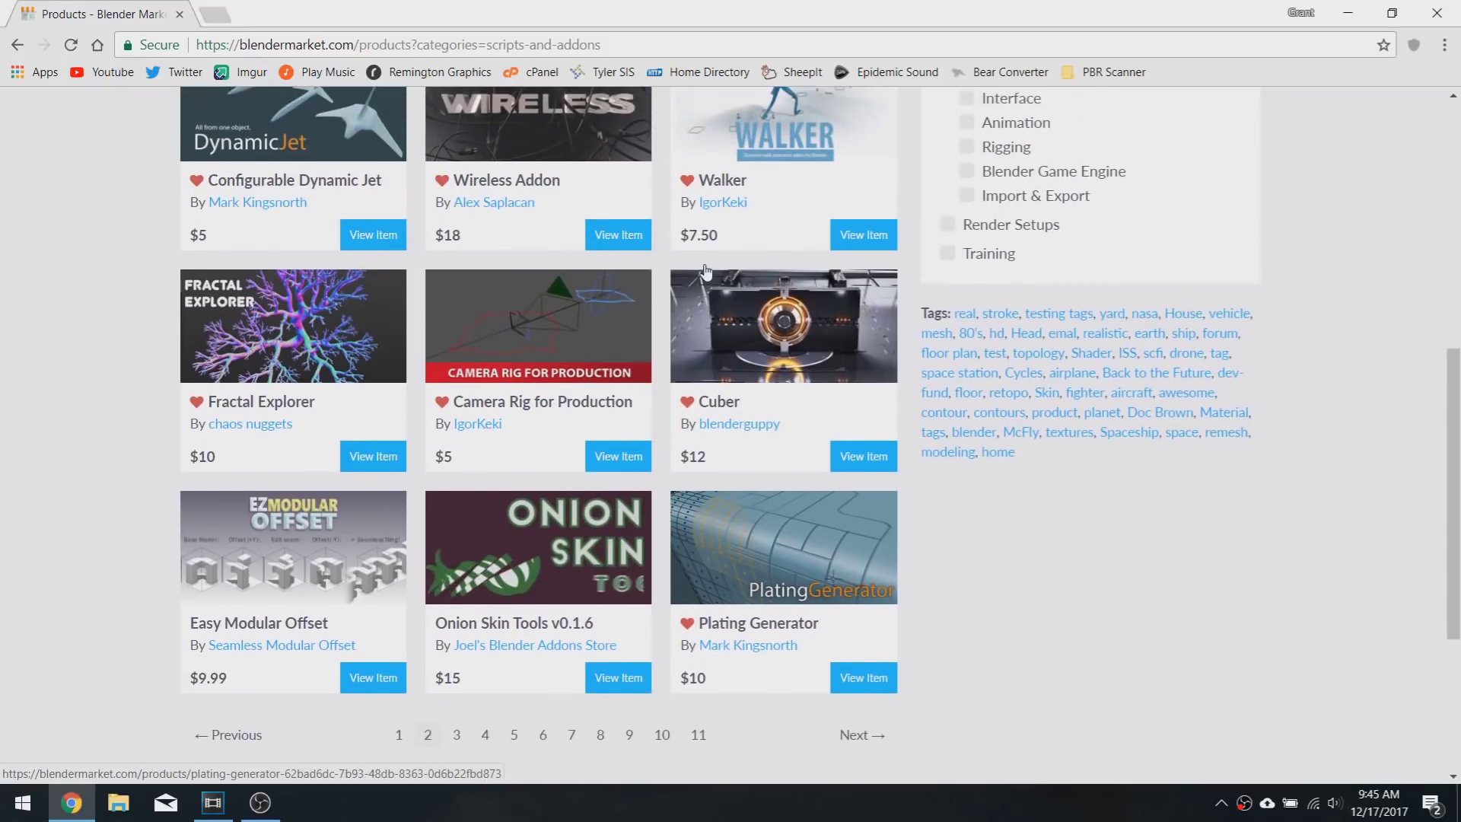
pyautogui.scroll(5, 706, 273)
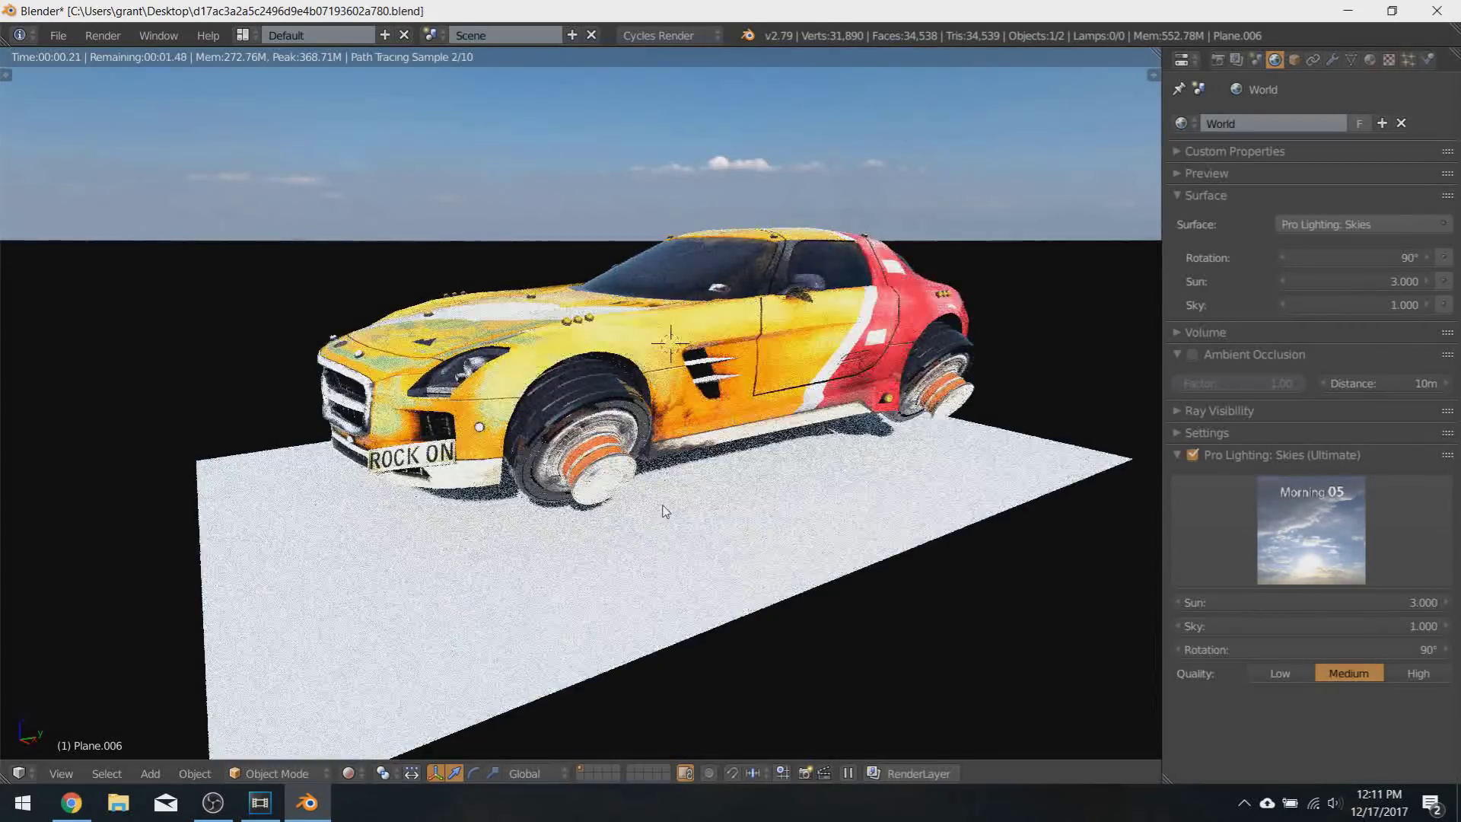
# Step: Orbit closer around the sky-lit car render and bring up the Shift+A Add menu
pyautogui.moveTo(669, 505); pyautogui.dragTo(701, 495, button='middle')
pyautogui.hotkey('shift', 'a')
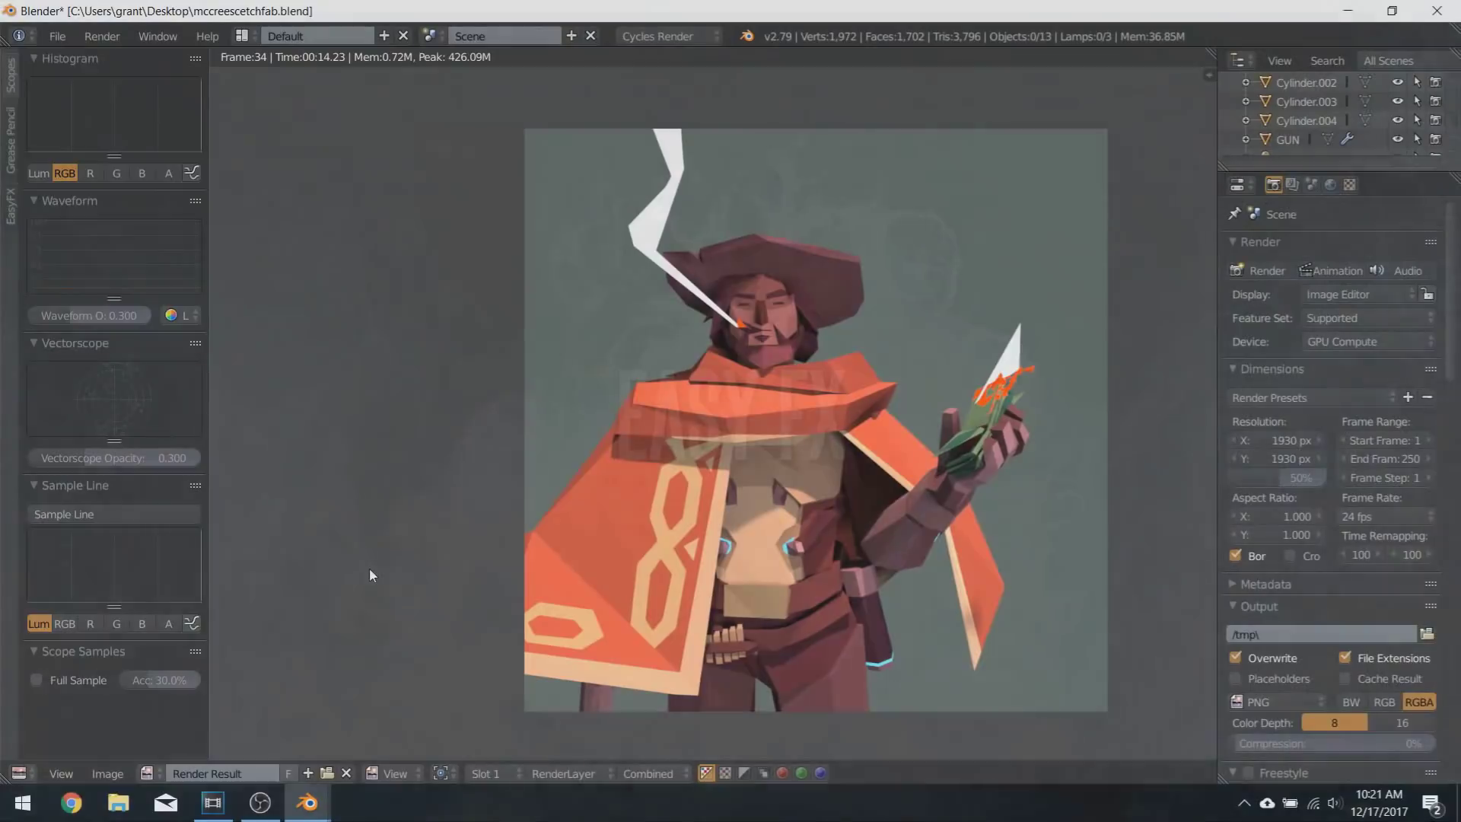
# Step: In EasyFX, enable Glow with a 0.2 threshold and add a vignette
pyautogui.click(8, 221)
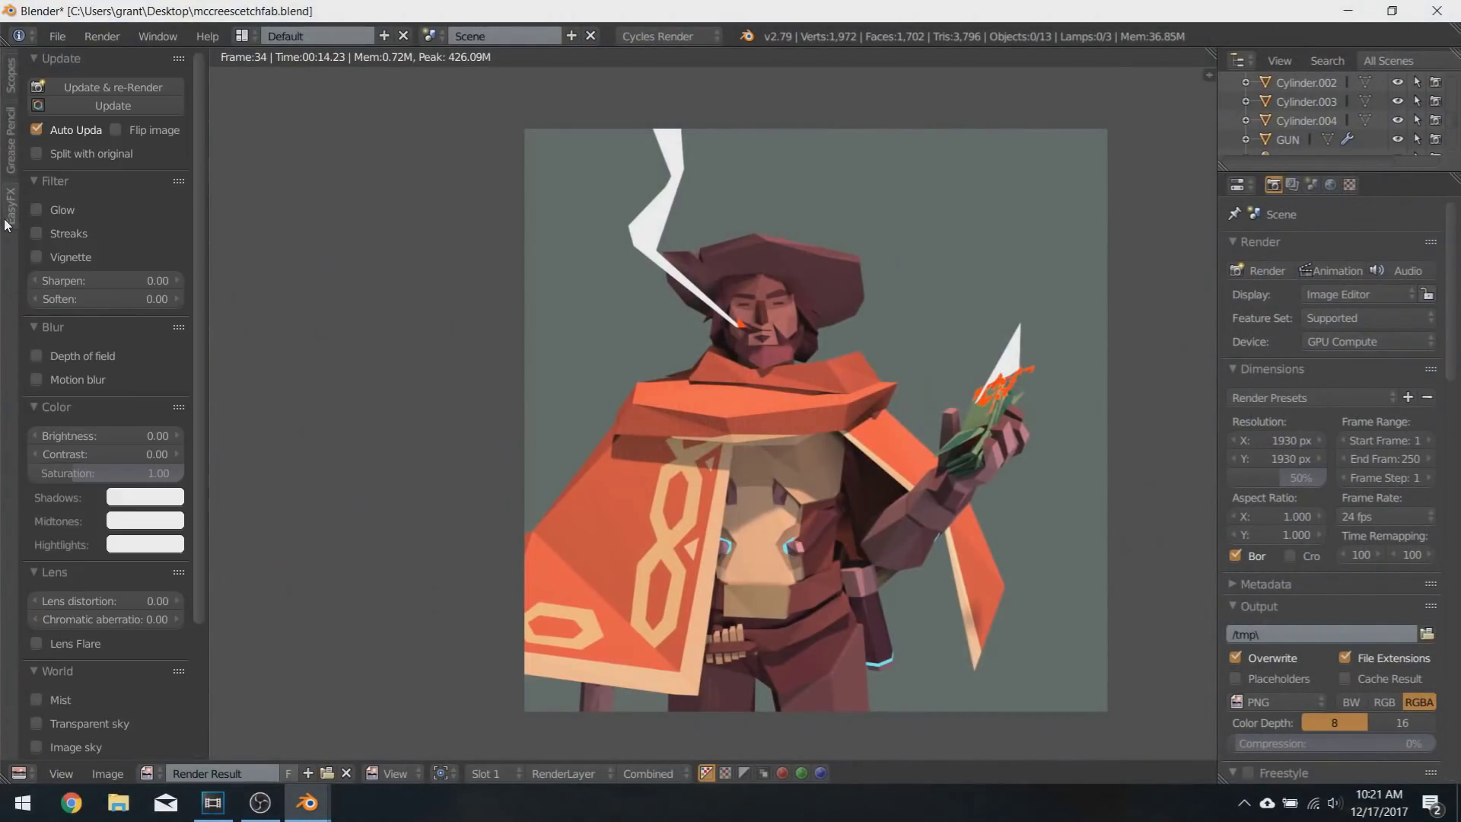
pyautogui.click(36, 210)
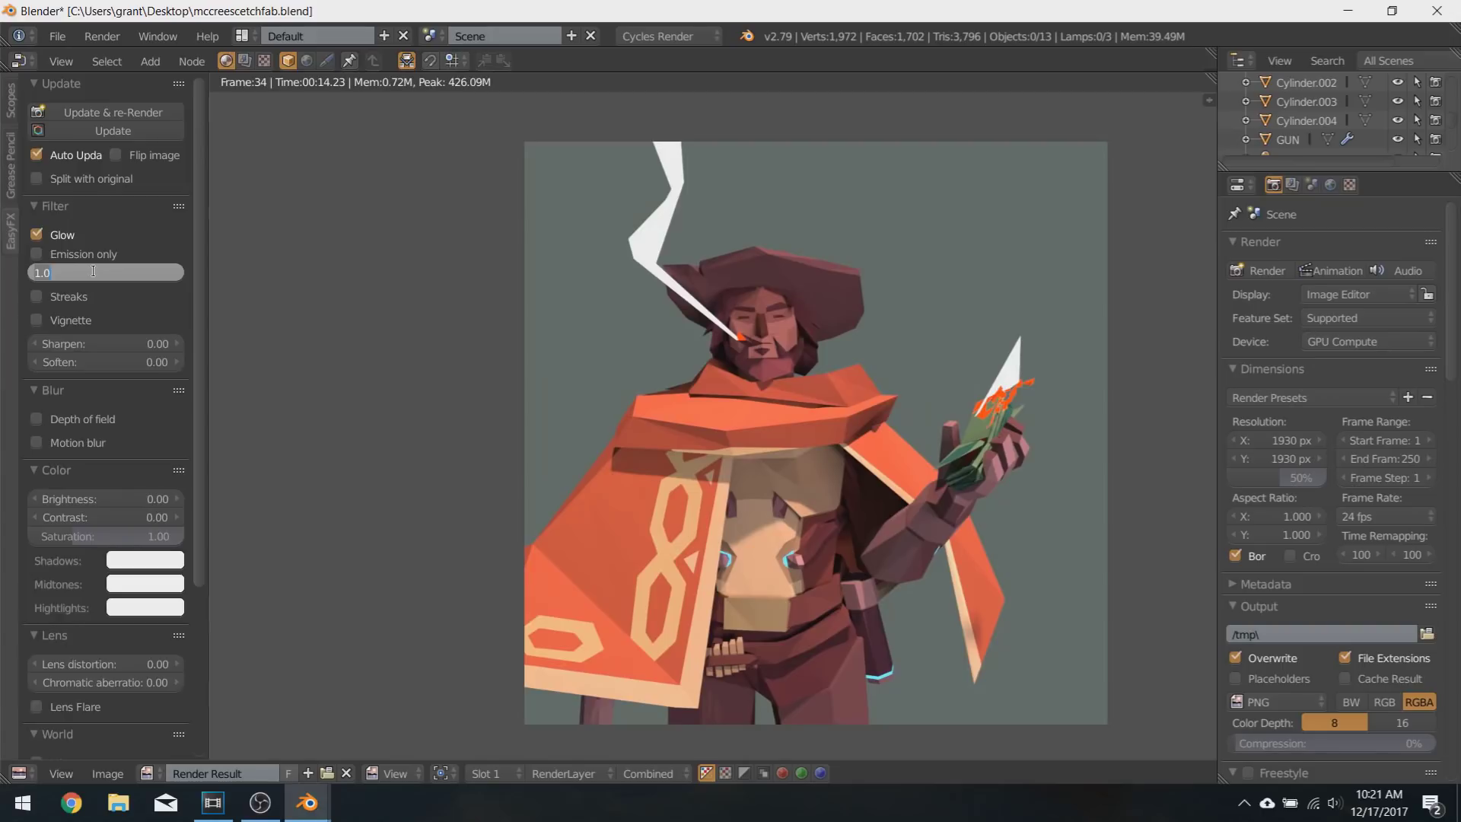
pyautogui.write('0.2')
pyautogui.press('Return')
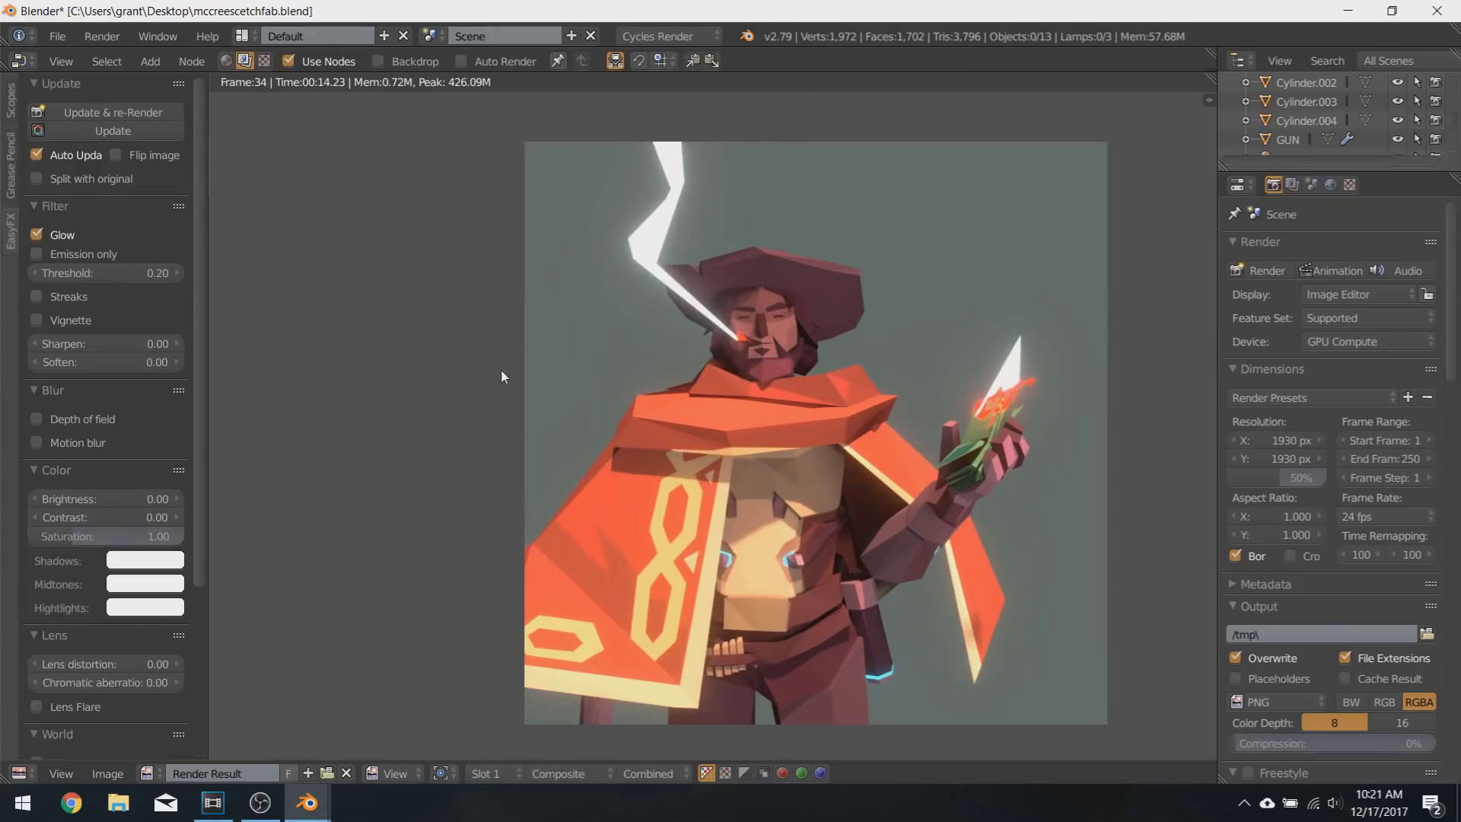
pyautogui.scroll(2, 500, 368)
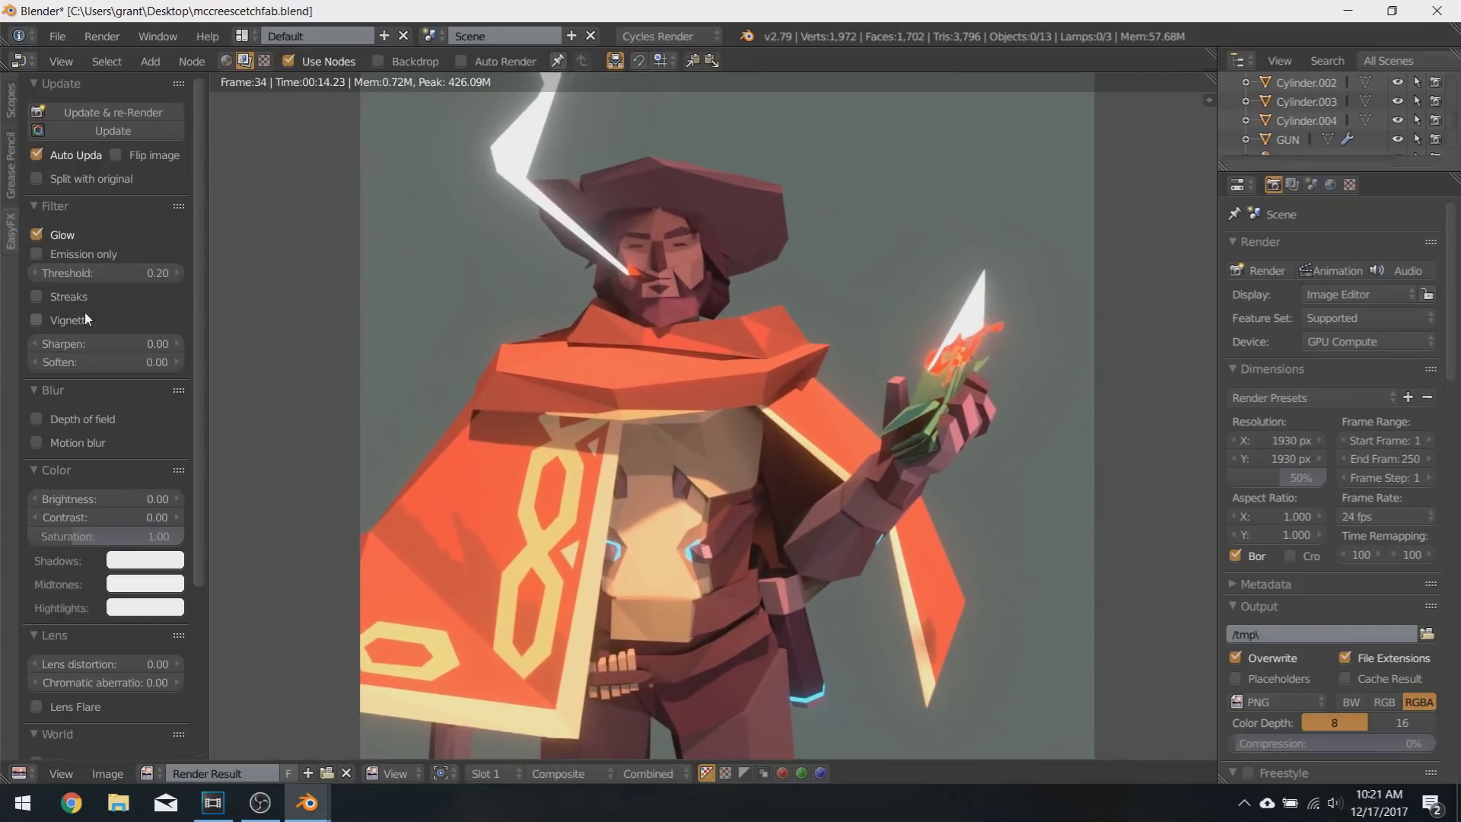
pyautogui.click(70, 320)
# Step: Adjust the EasyFX color settings to contrast 1.00 and saturation 0.80
pyautogui.scroll(-1, 503, 359)
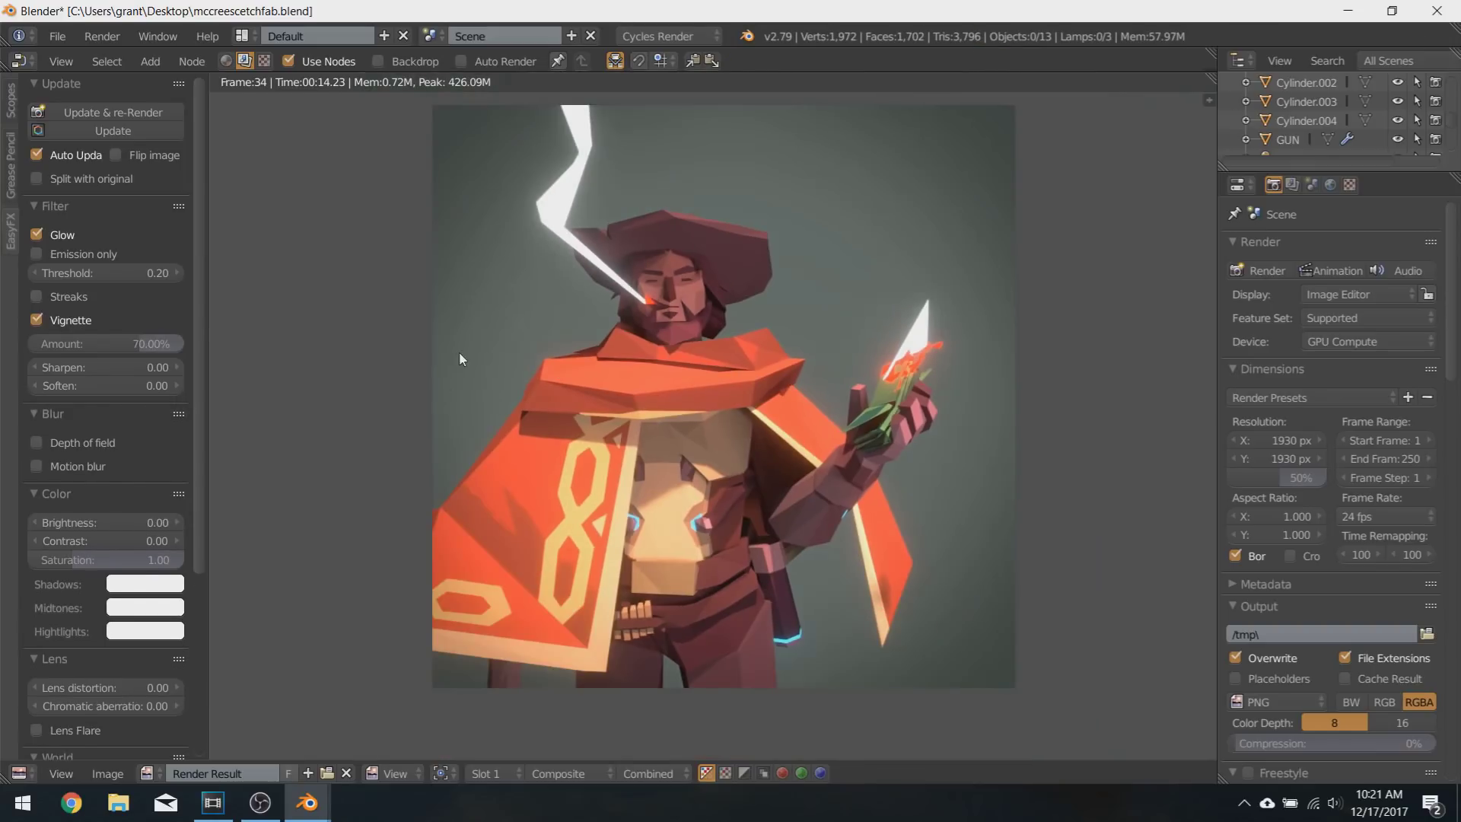
pyautogui.scroll(1, 459, 353)
pyautogui.scroll(-1, 503, 395)
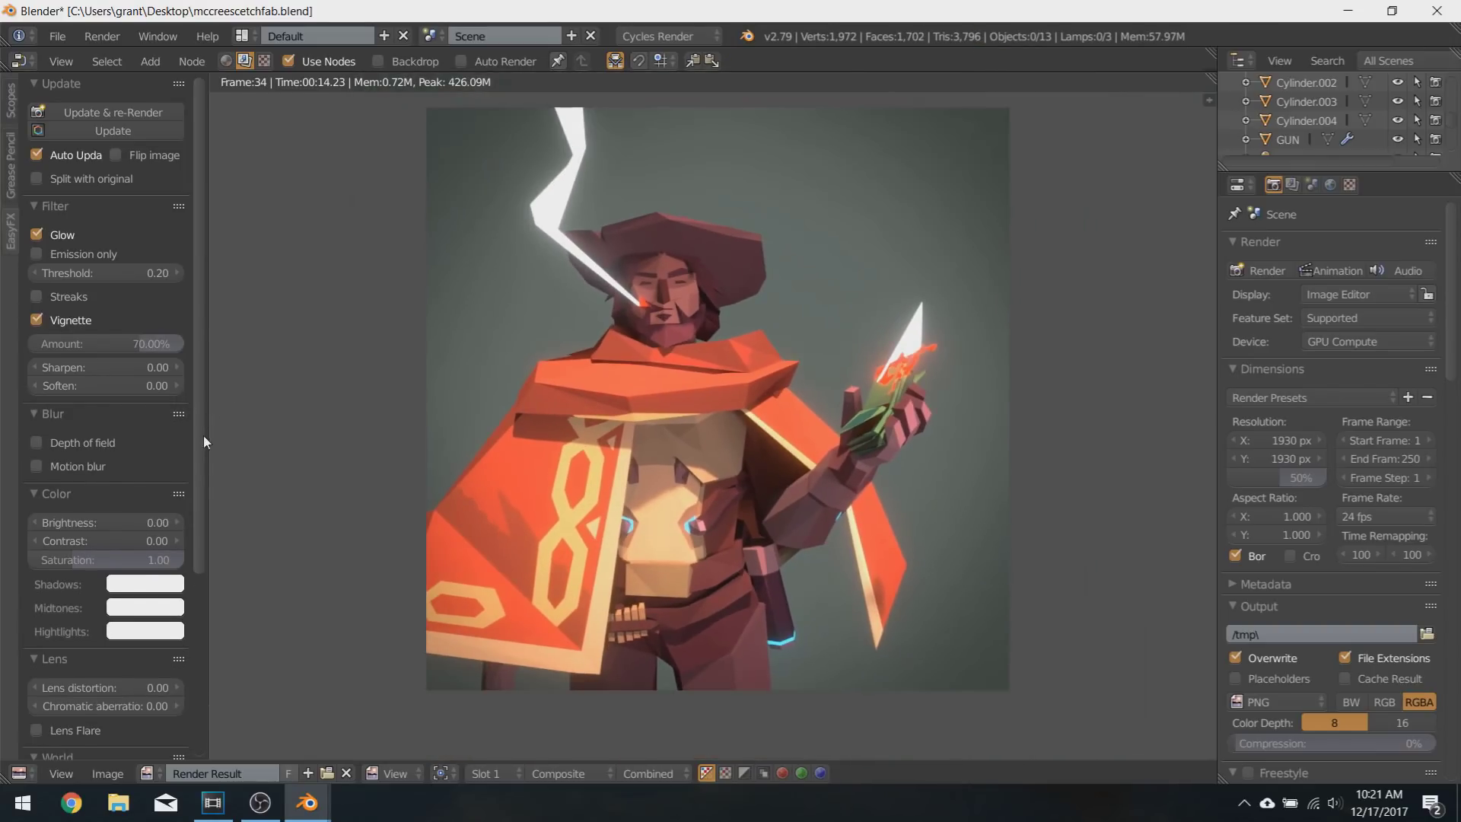
pyautogui.scroll(-1, 204, 480)
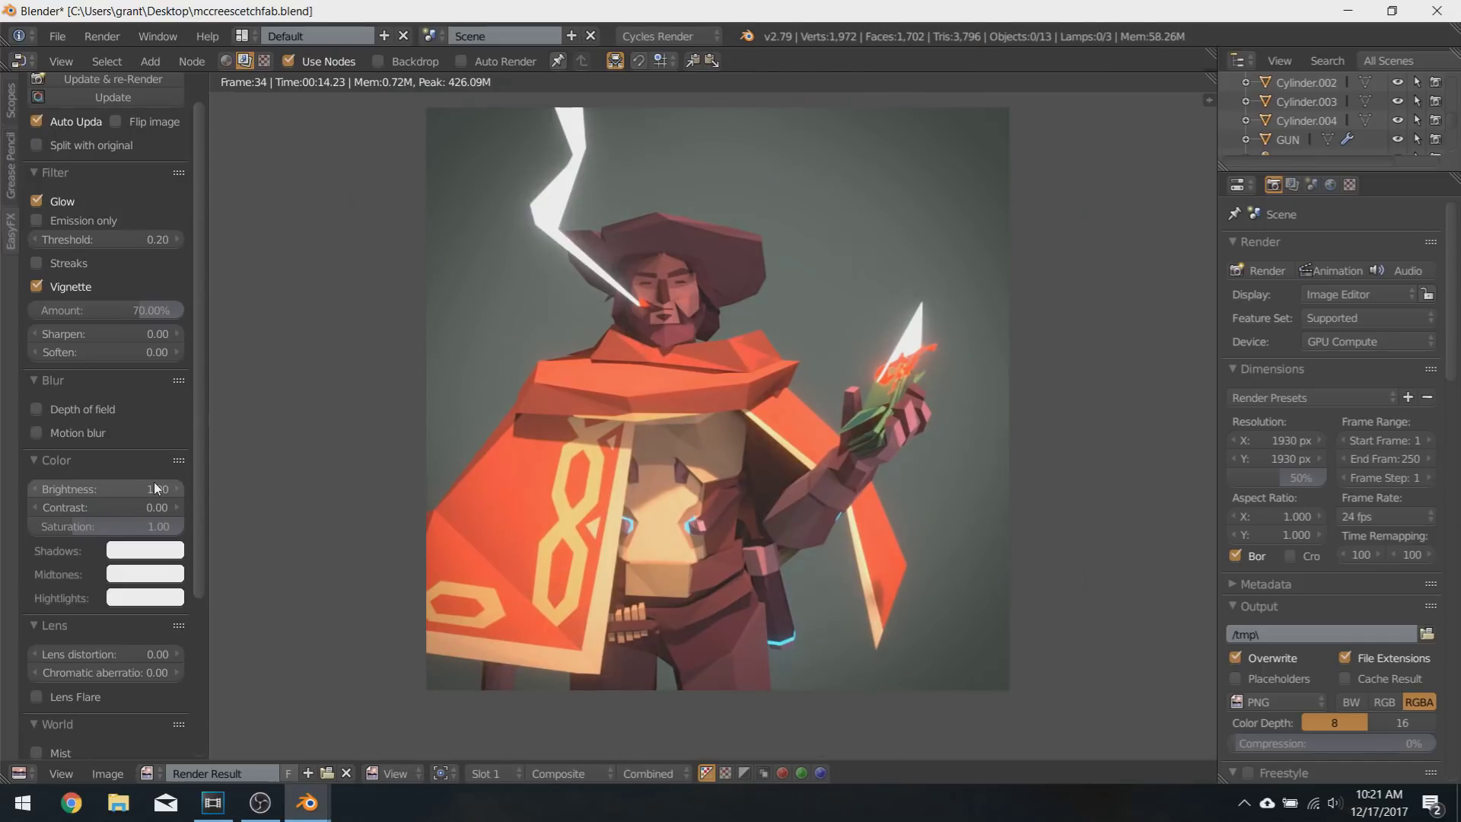
pyautogui.click(144, 508)
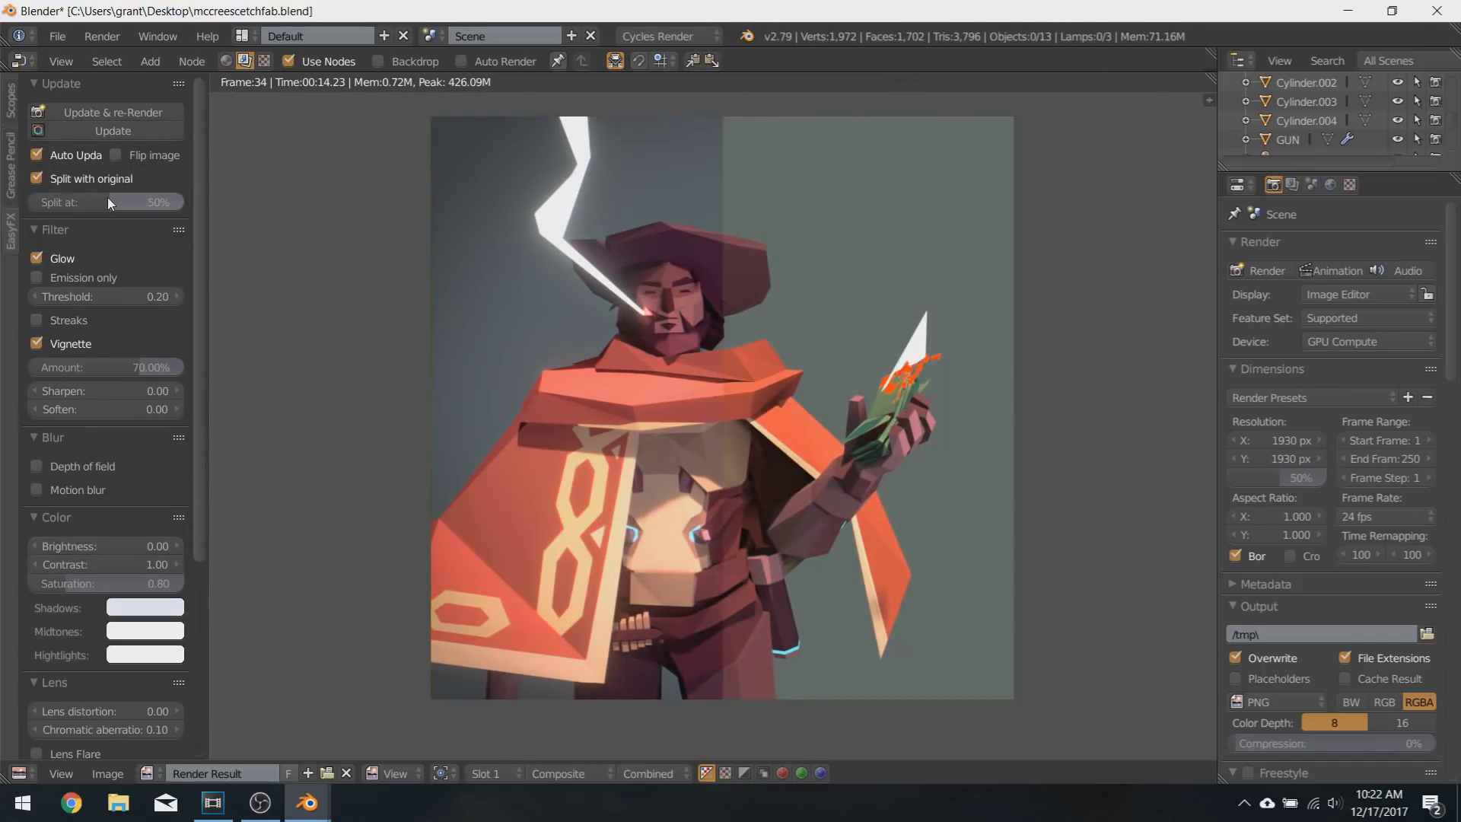
# Step: Compare the effects against the original with a flipped split view, then turn the comparison off
pyautogui.moveTo(107, 200); pyautogui.dragTo(107, 199)
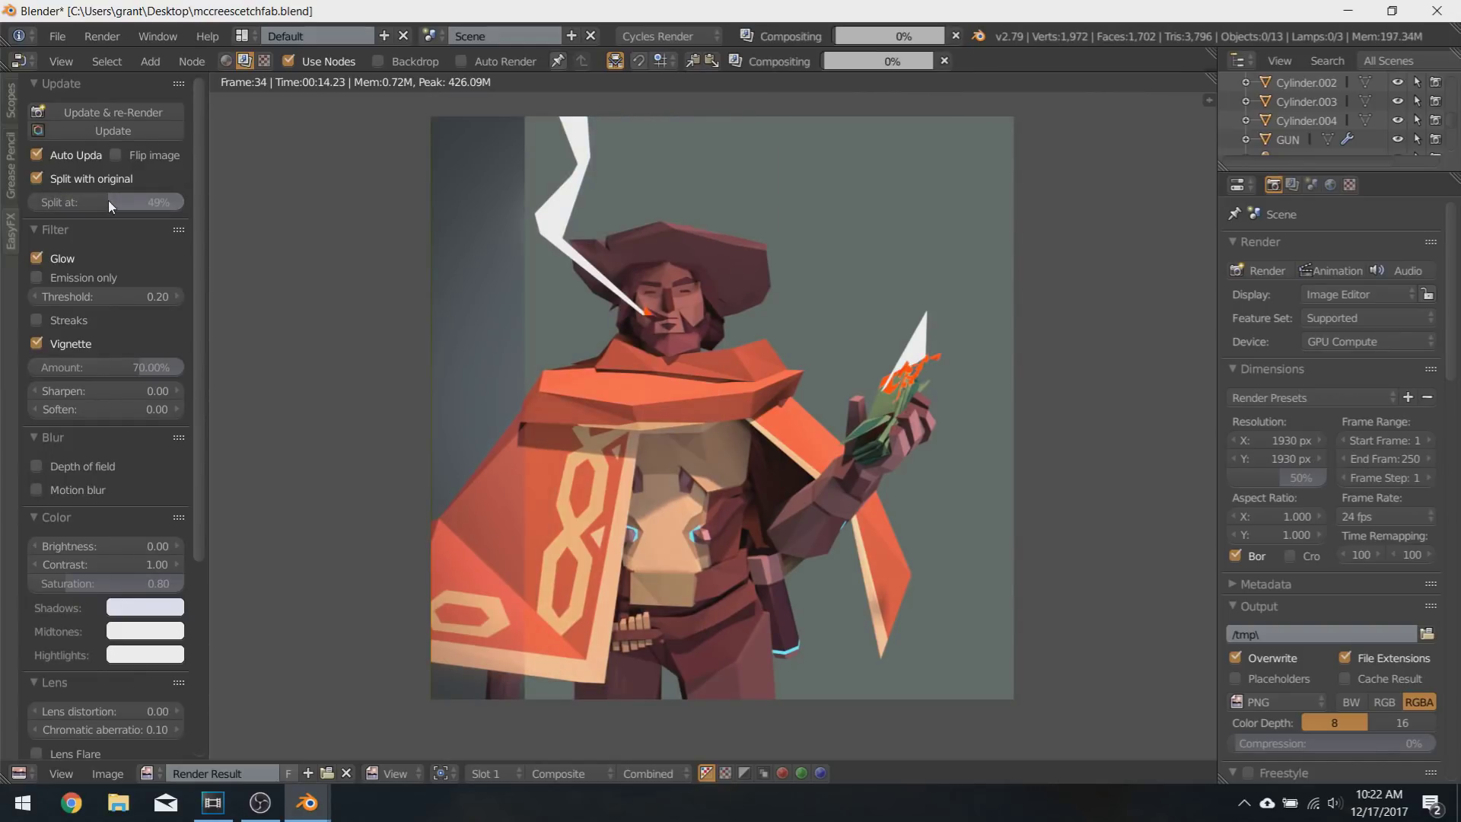
pyautogui.click(119, 157)
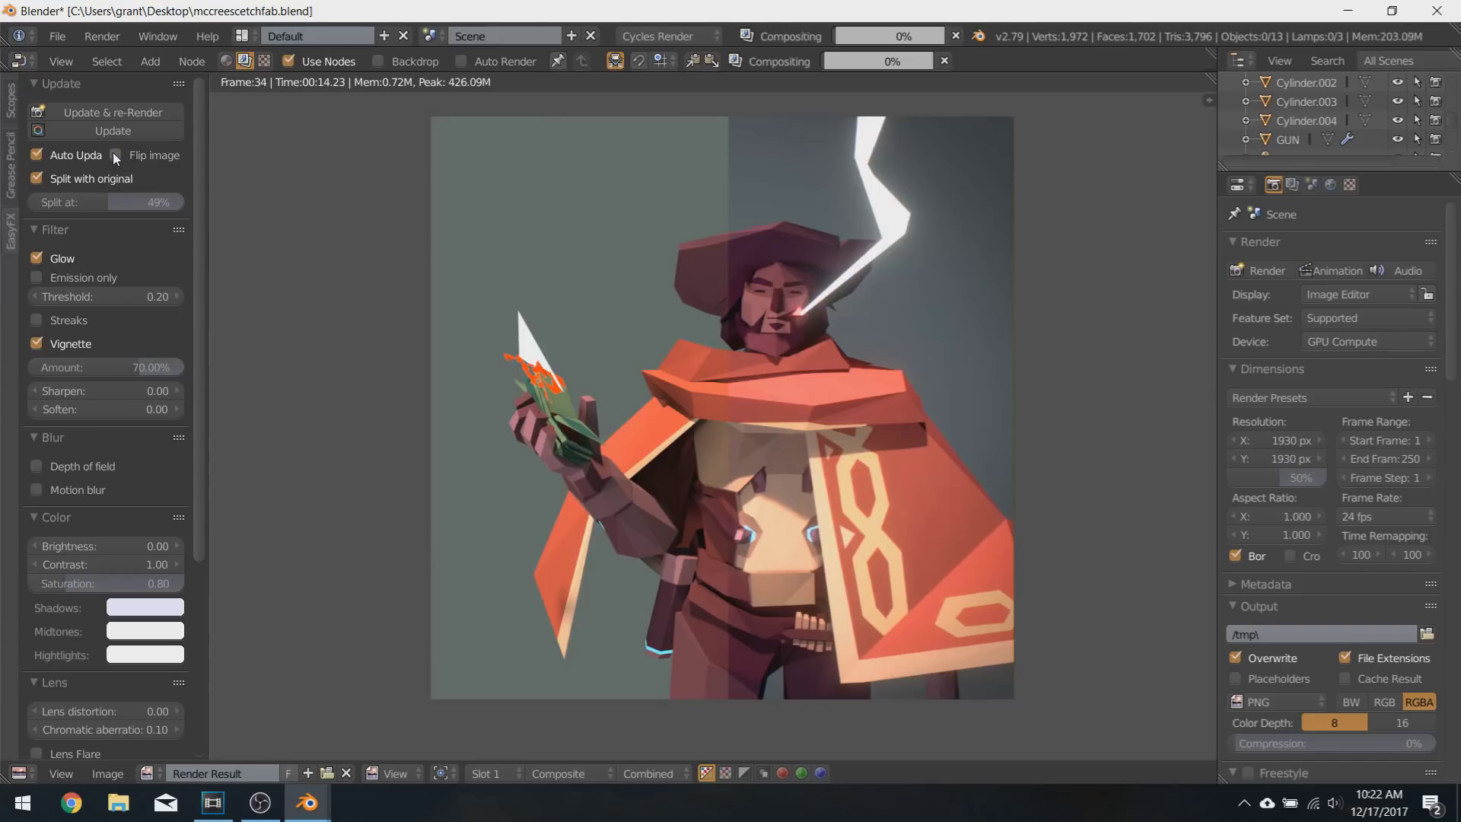
pyautogui.moveTo(118, 188); pyautogui.dragTo(124, 198)
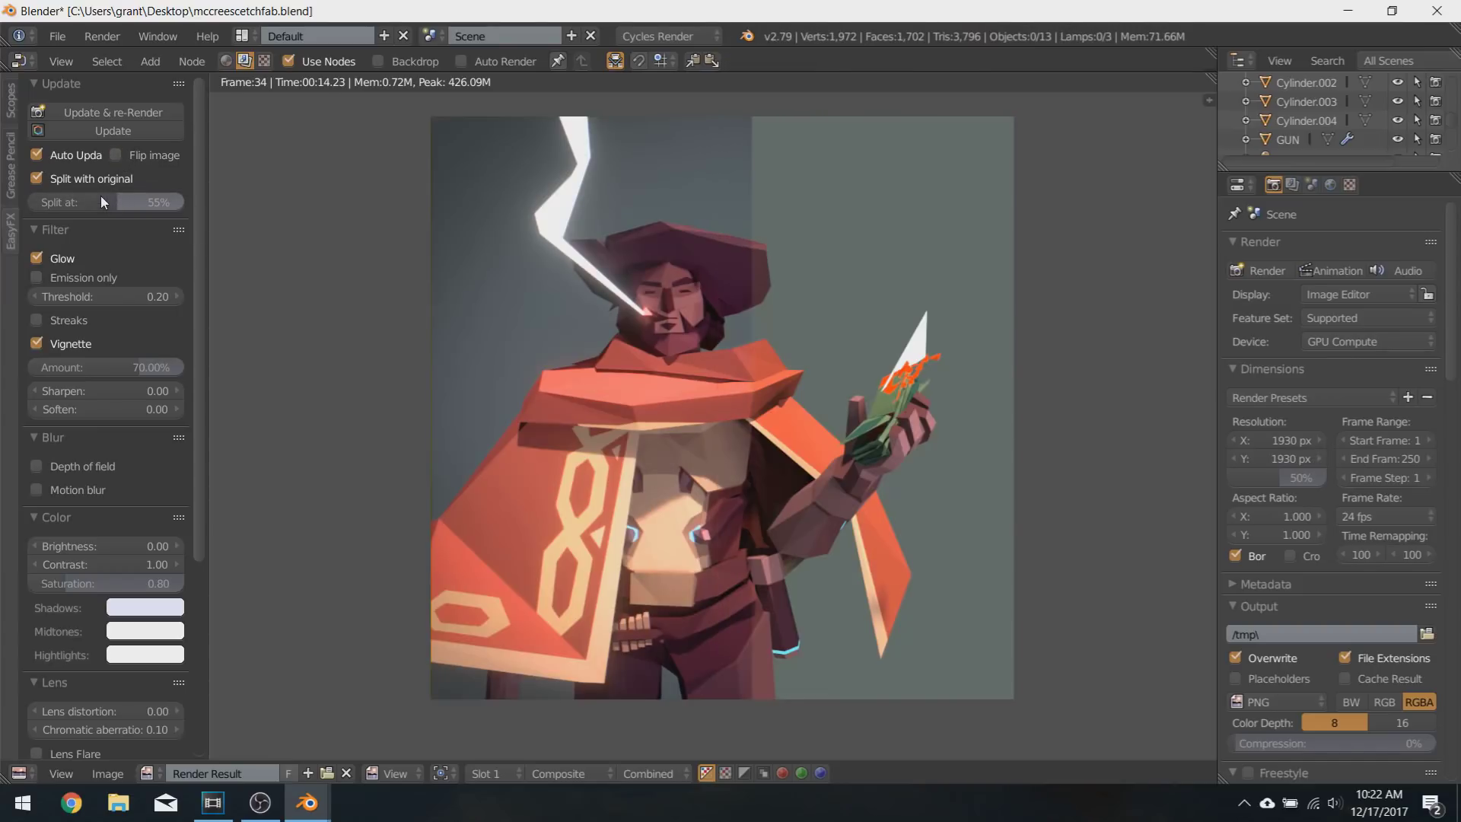
pyautogui.click(42, 175)
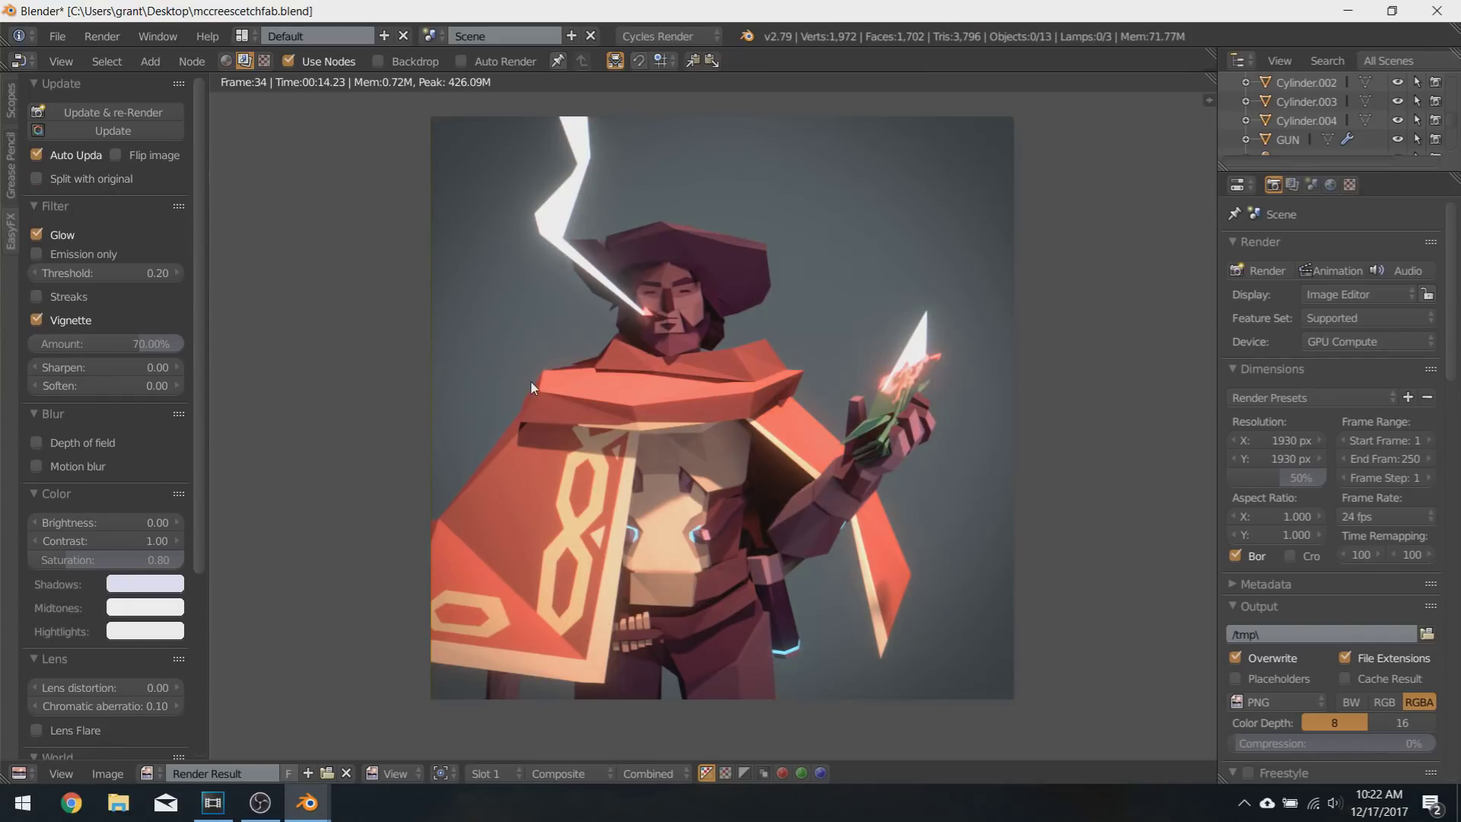
pyautogui.click(114, 767)
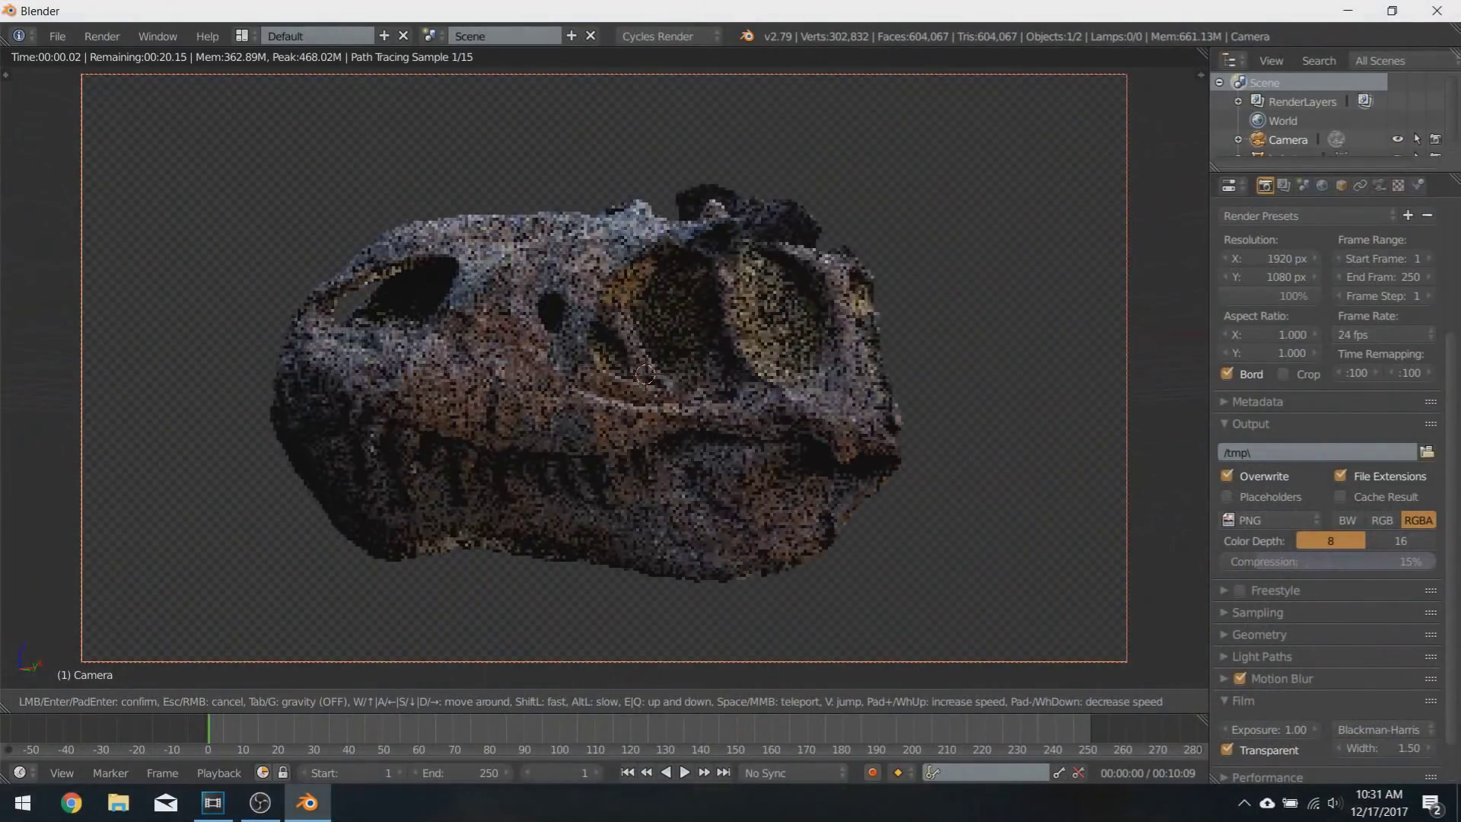
# Step: Enable the Real Camera controls and autofocus in the camera's settings
pyautogui.press('Return')
pyautogui.click(1379, 185)
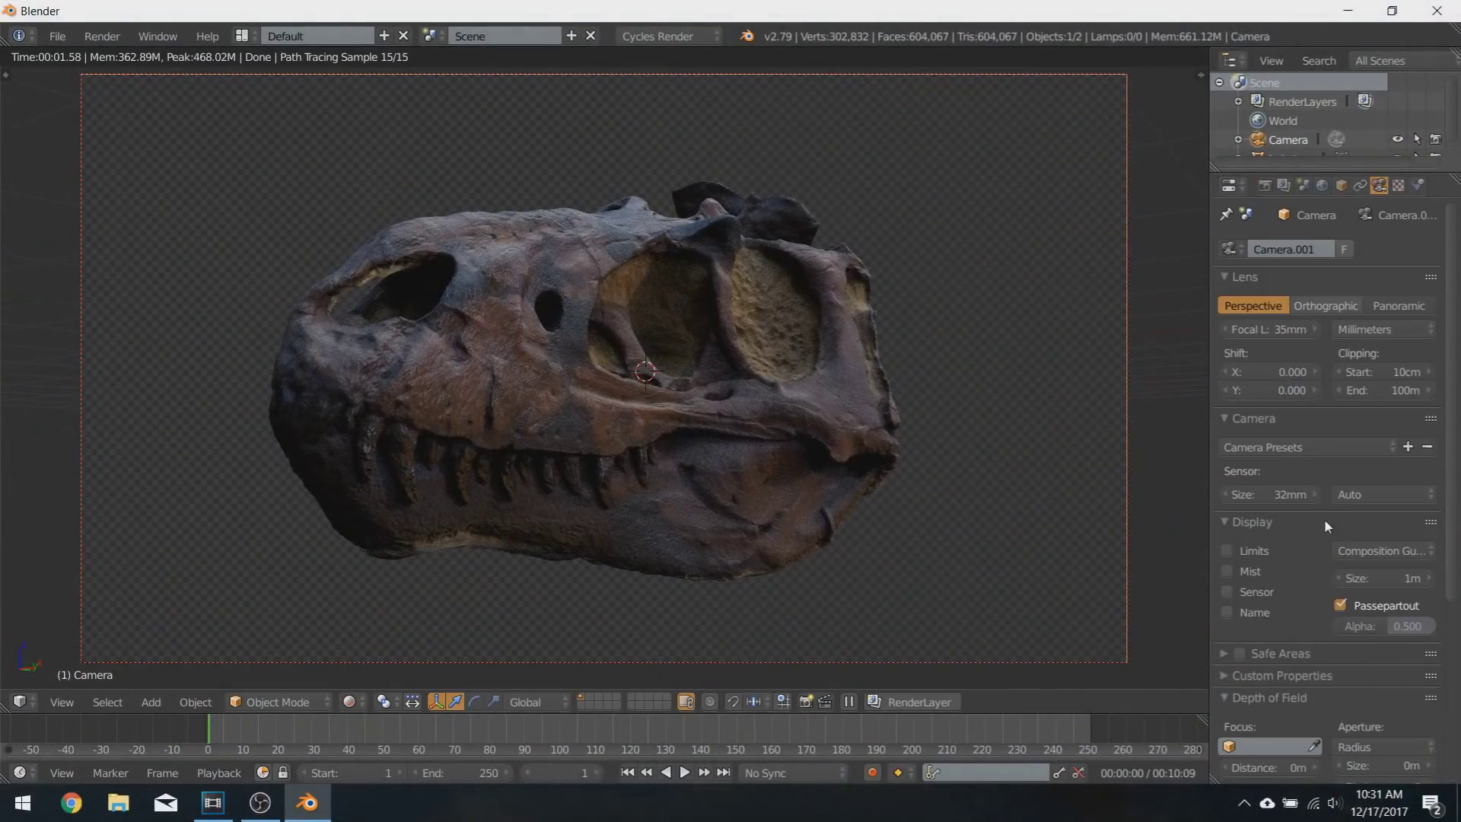
pyautogui.scroll(-5, 1324, 518)
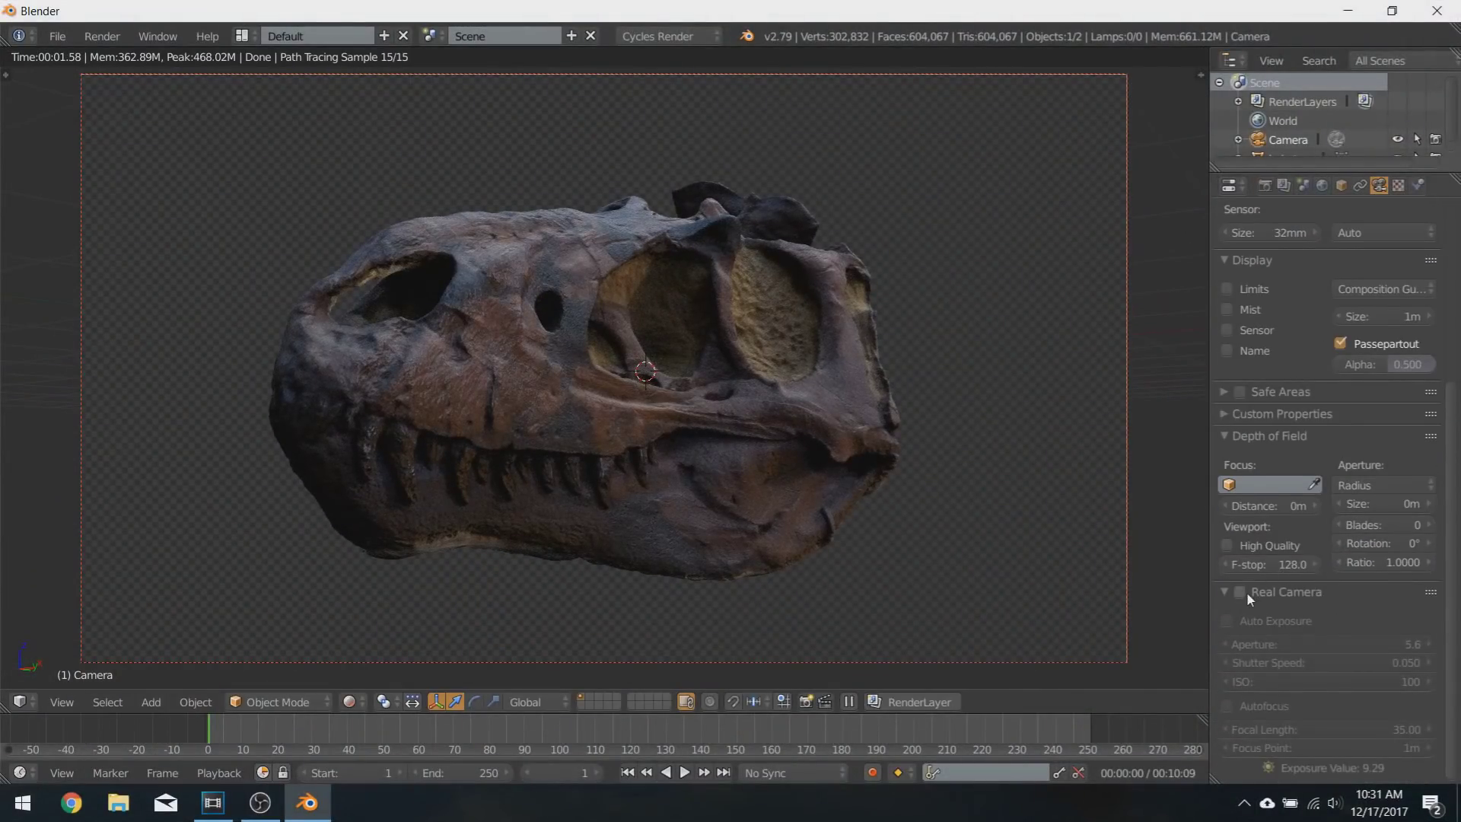
pyautogui.click(1240, 592)
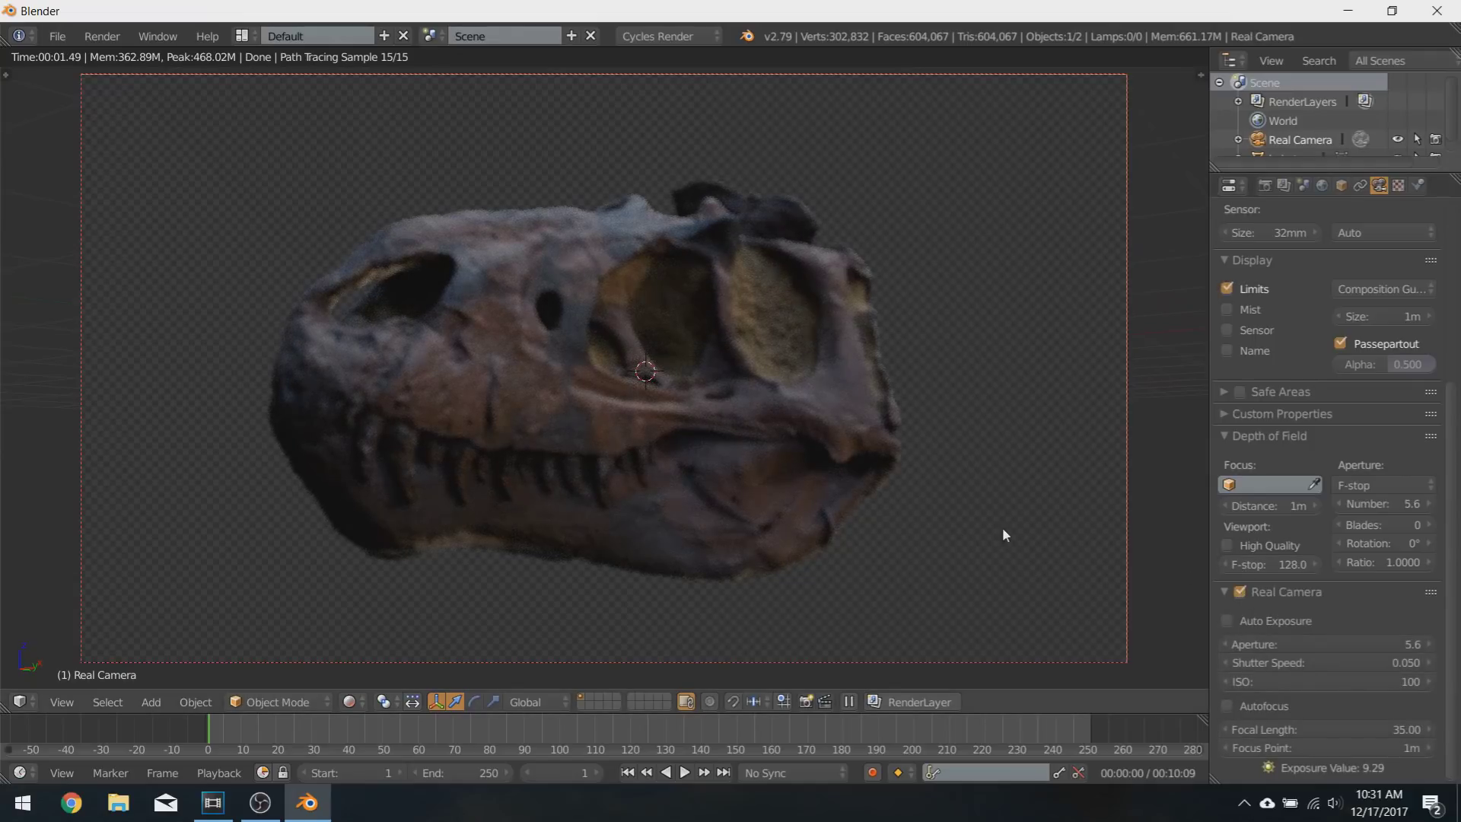
pyautogui.press('KP_0')
pyautogui.hotkey('shift', 'z')
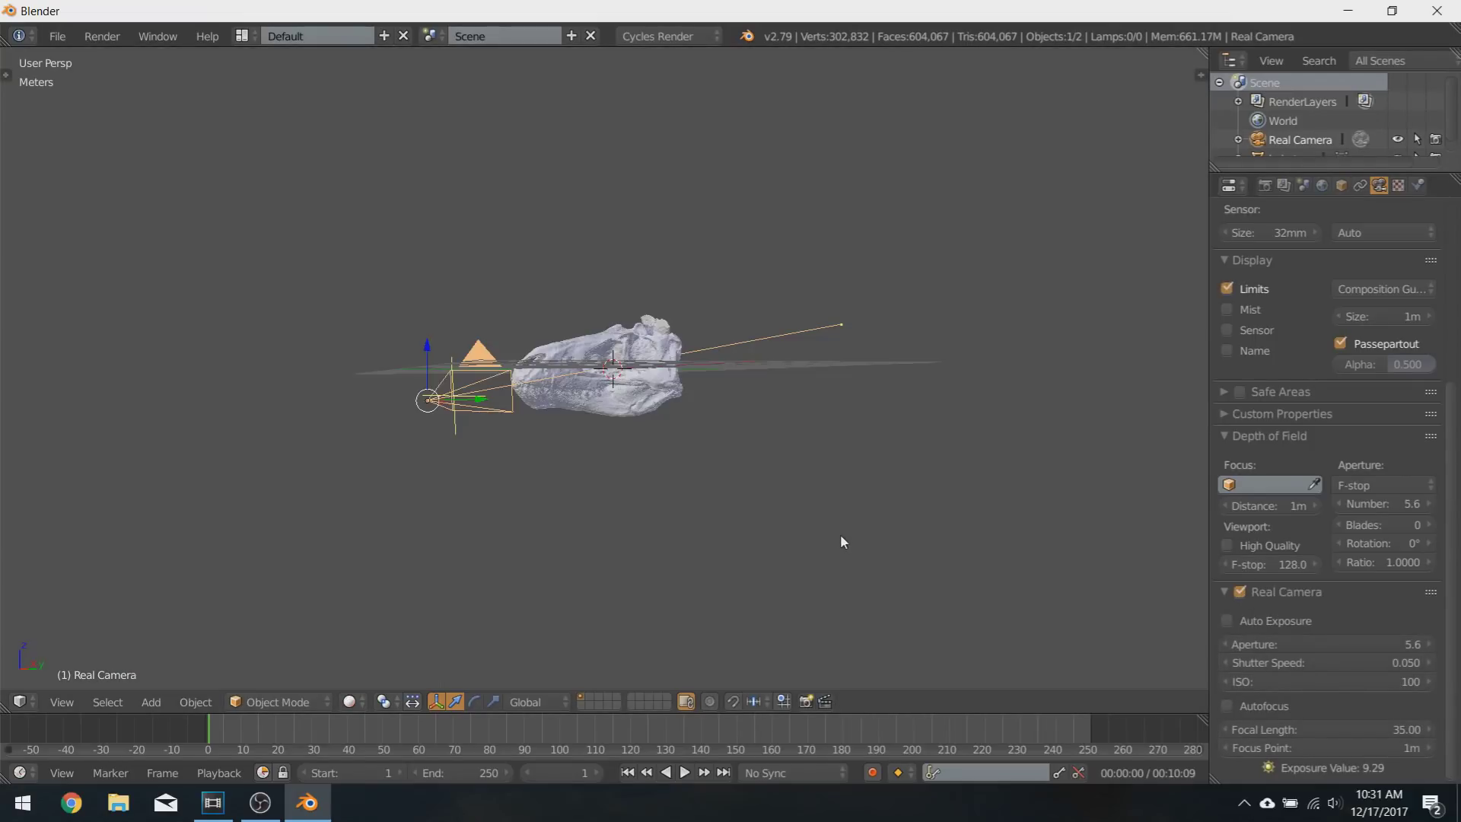
pyautogui.scroll(5, 839, 541)
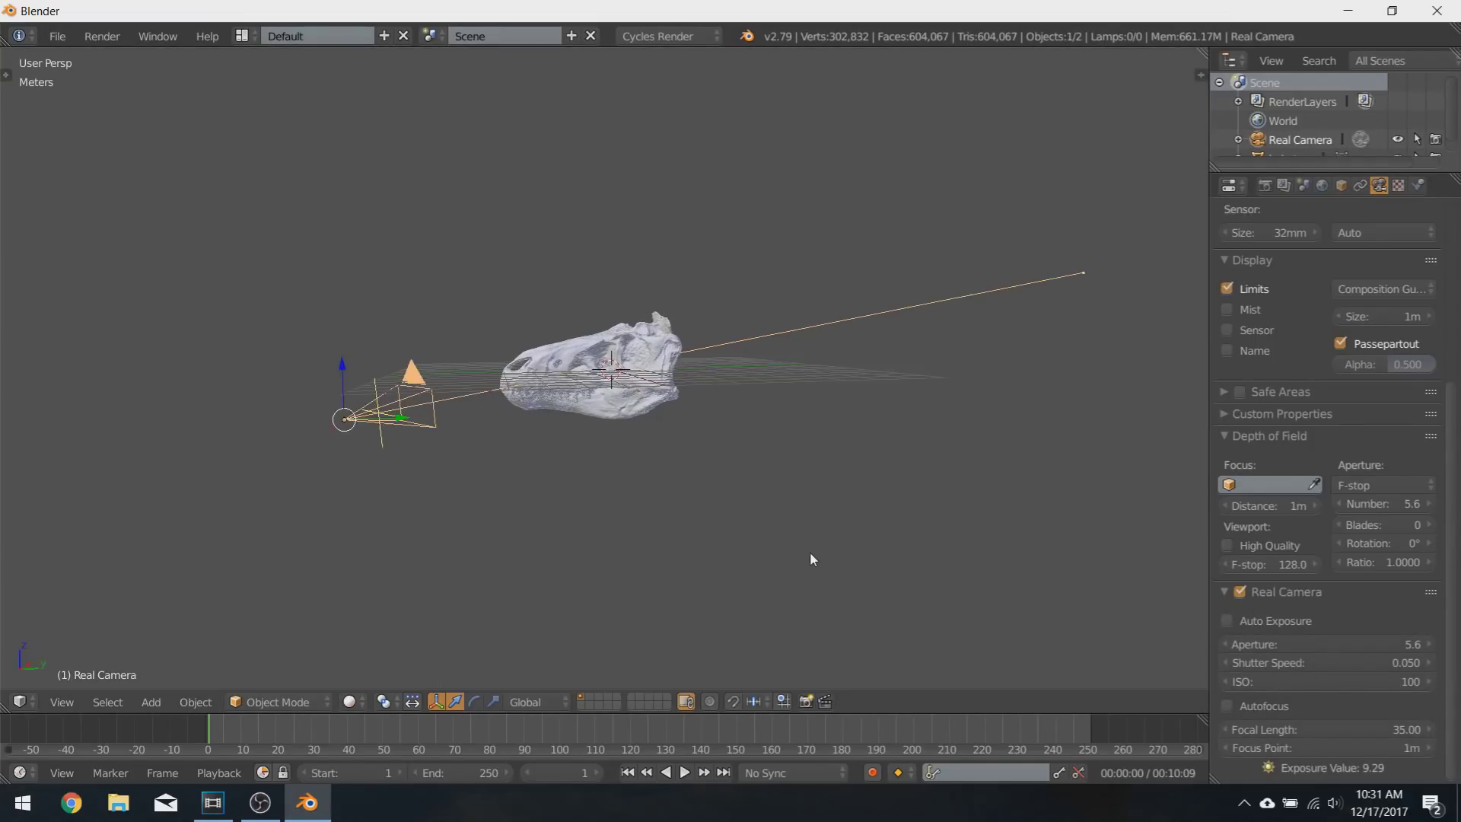
pyautogui.click(1226, 706)
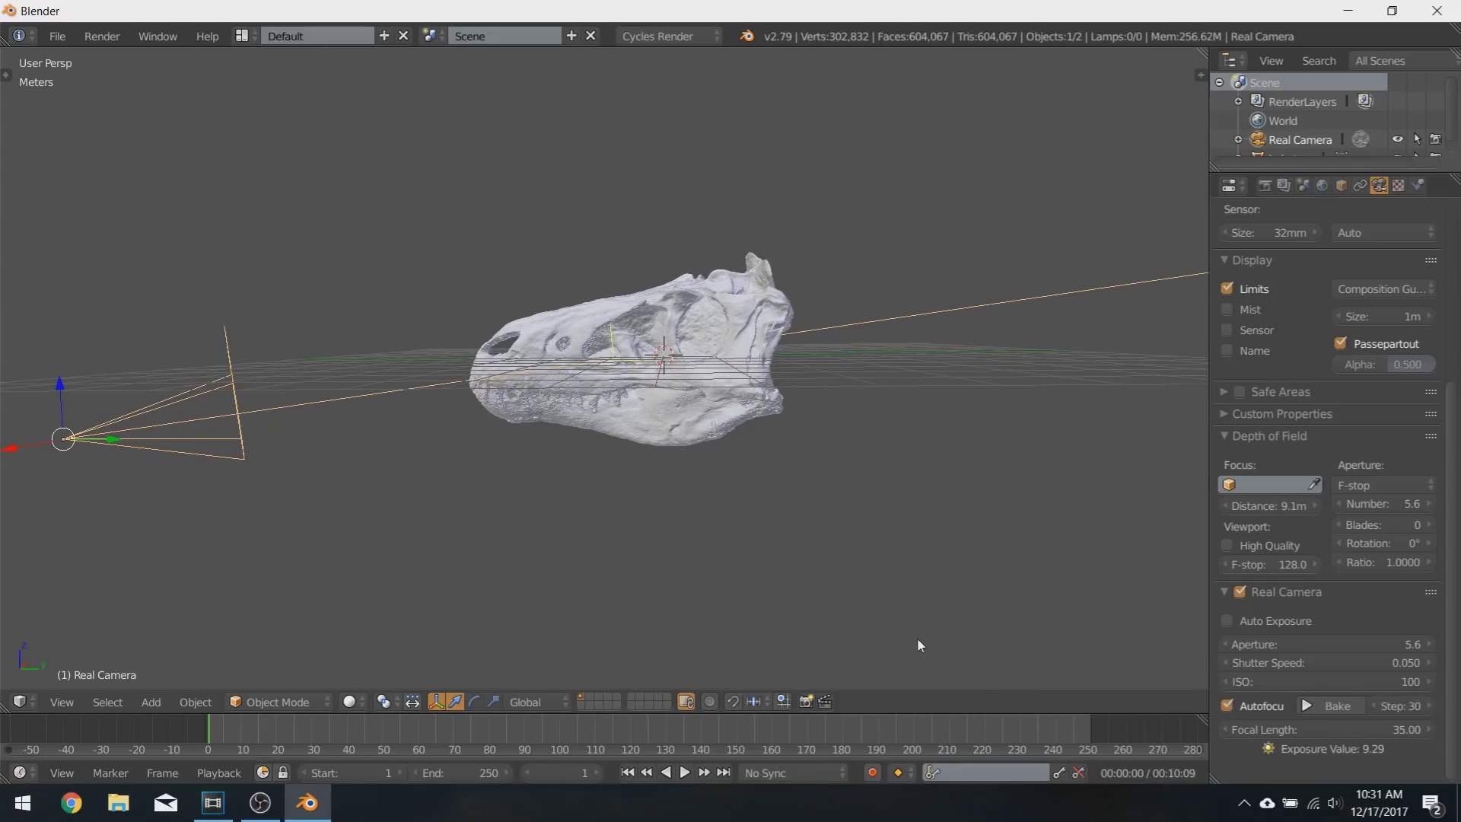
# Step: Reposition the camera with walk navigation and switch to rendered shading
pyautogui.press('KP_0')
pyautogui.hotkey('shift', 'f')
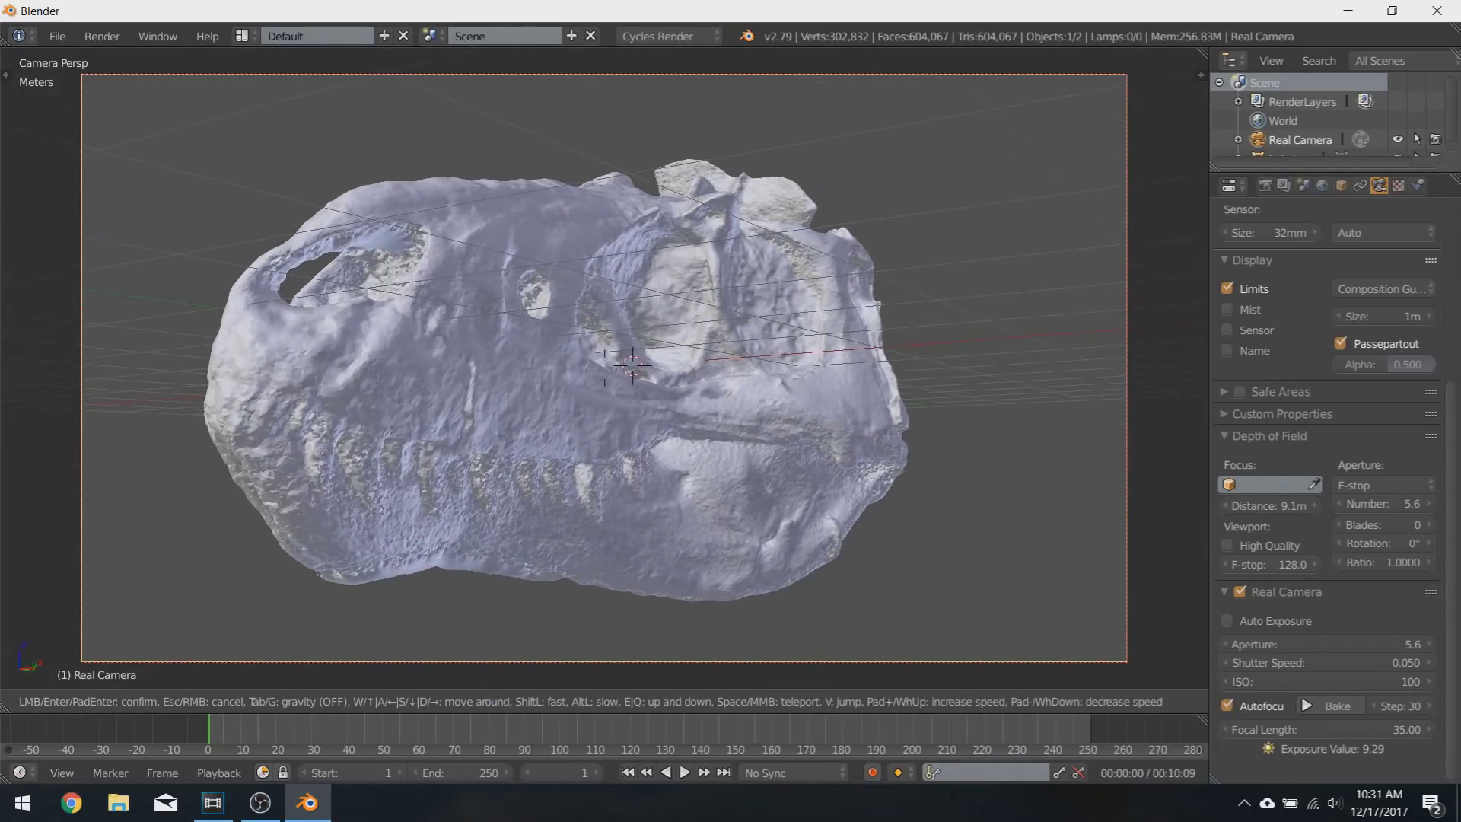
pyautogui.click(604, 368)
pyautogui.hotkey('shift', 'z')
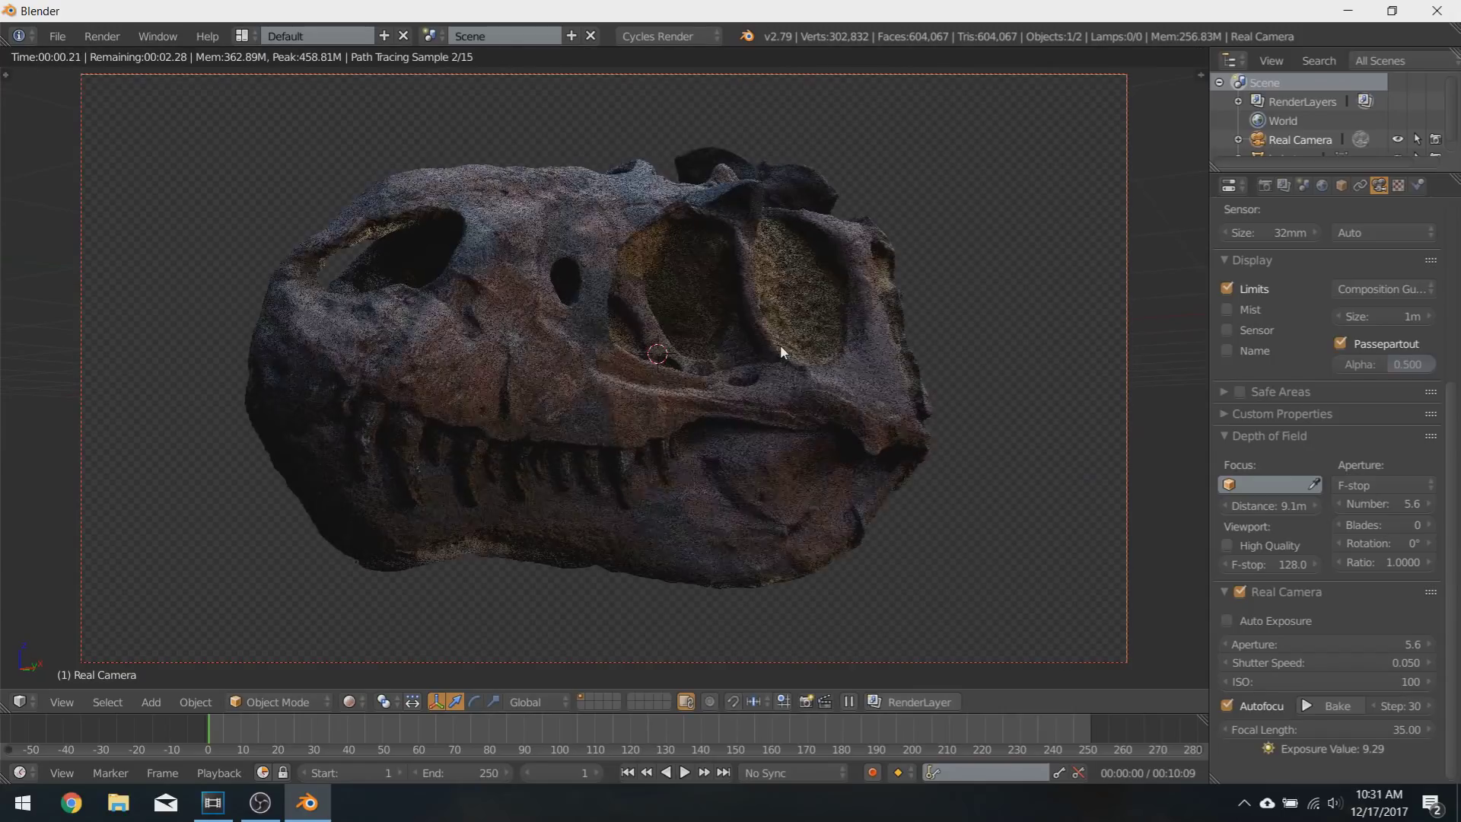
# Step: Set the Real Camera aperture to 1.8 and shutter speed to 0.013
pyautogui.click(1314, 645)
pyautogui.write('1.8')
pyautogui.press('Return')
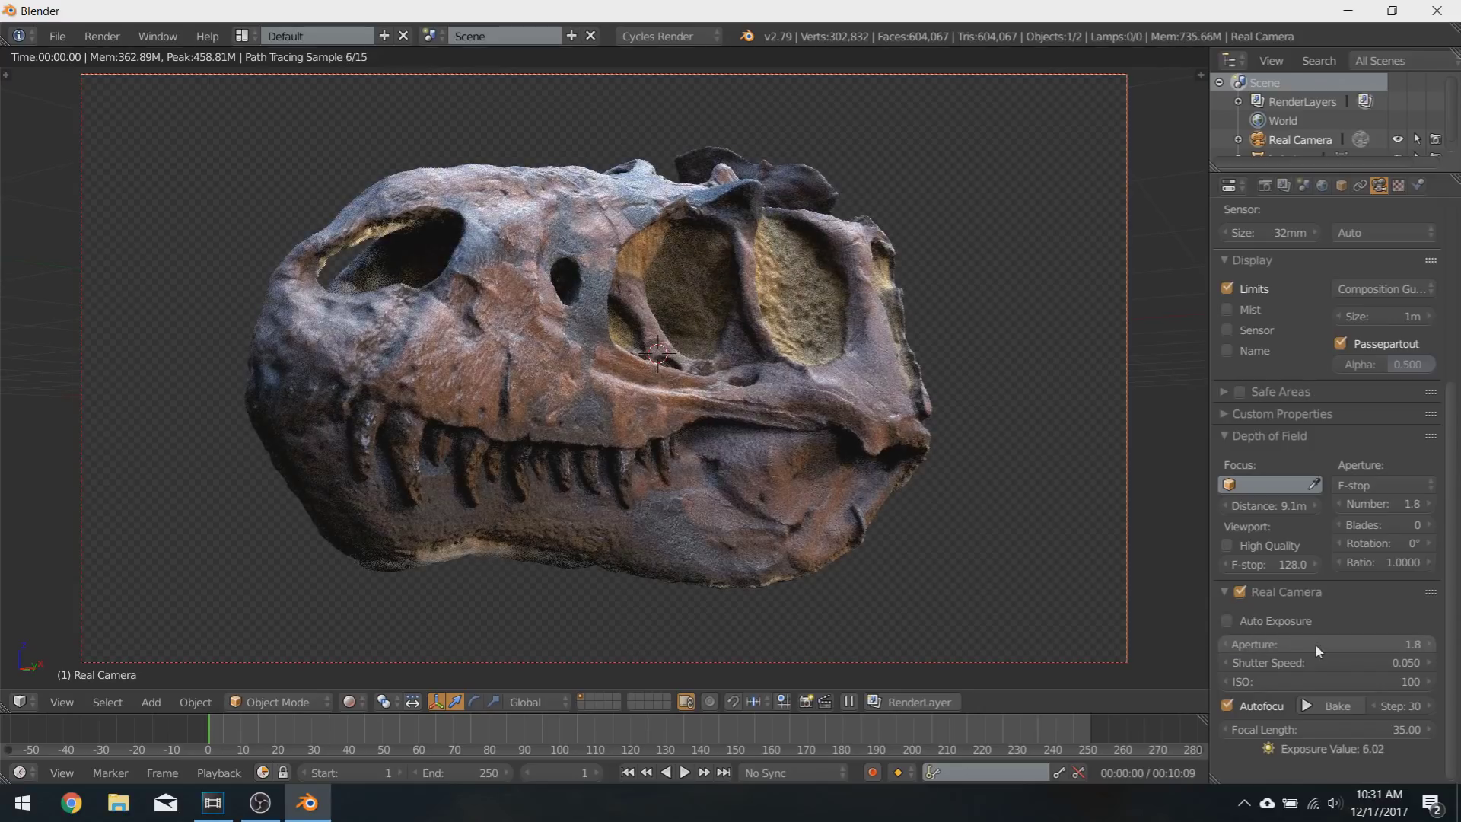
pyautogui.click(1333, 667)
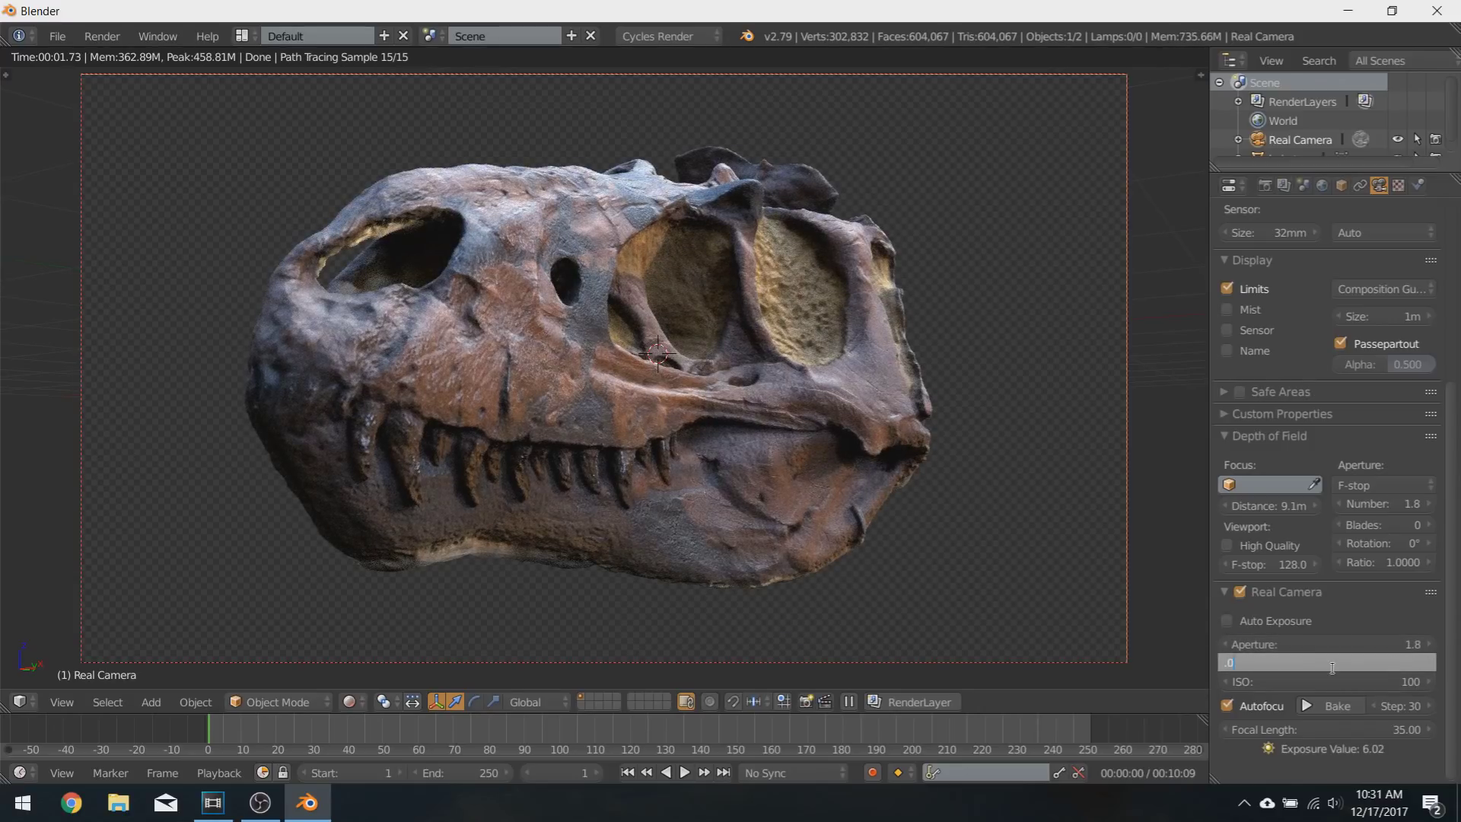
pyautogui.write('.013')
pyautogui.press('Return')
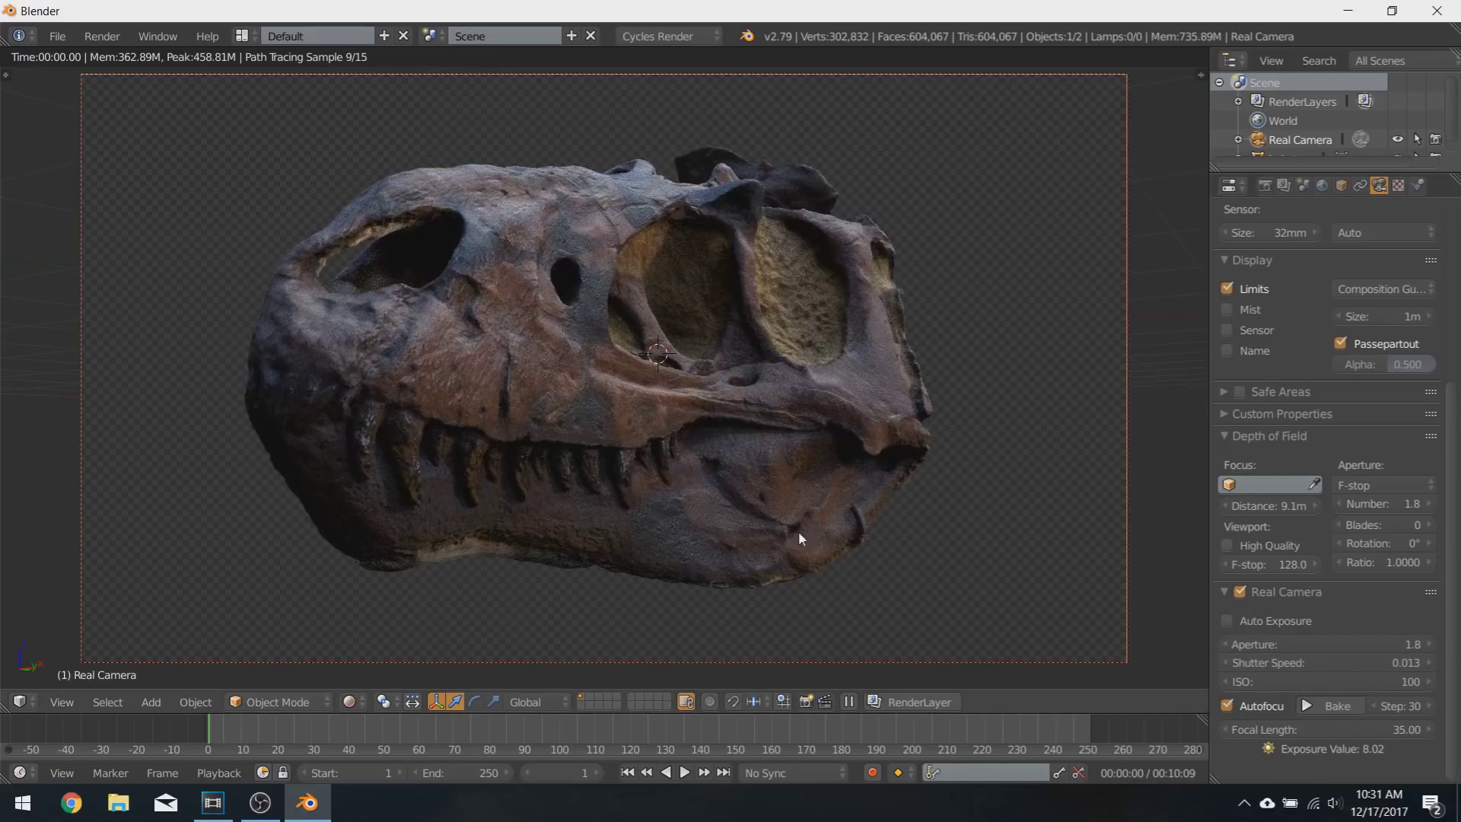
# Step: Walk the camera forward toward the skull and keep the new position
pyautogui.hotkey('shift', 'f')
pyautogui.press('w')
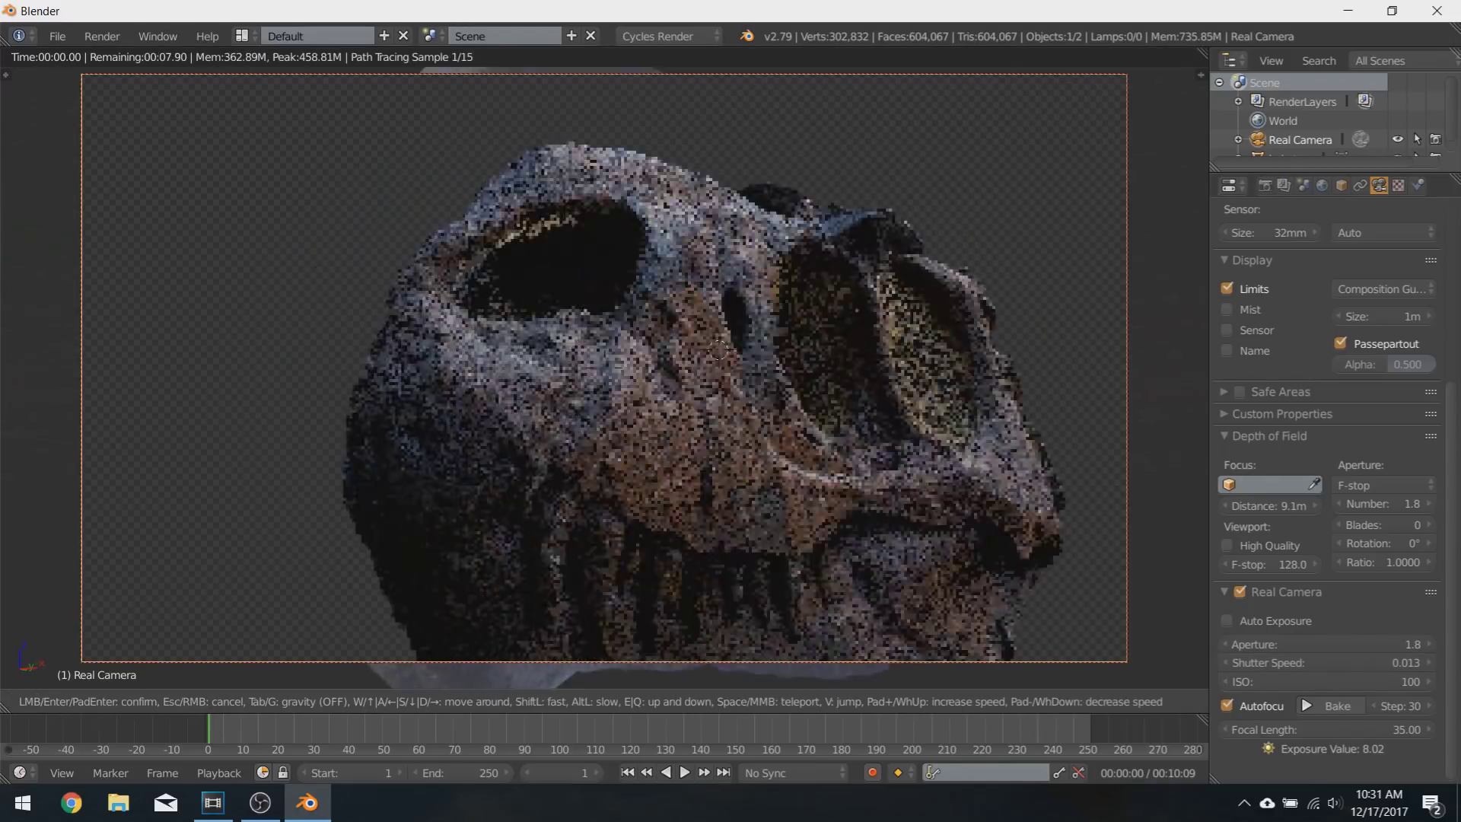
pyautogui.click(604, 367)
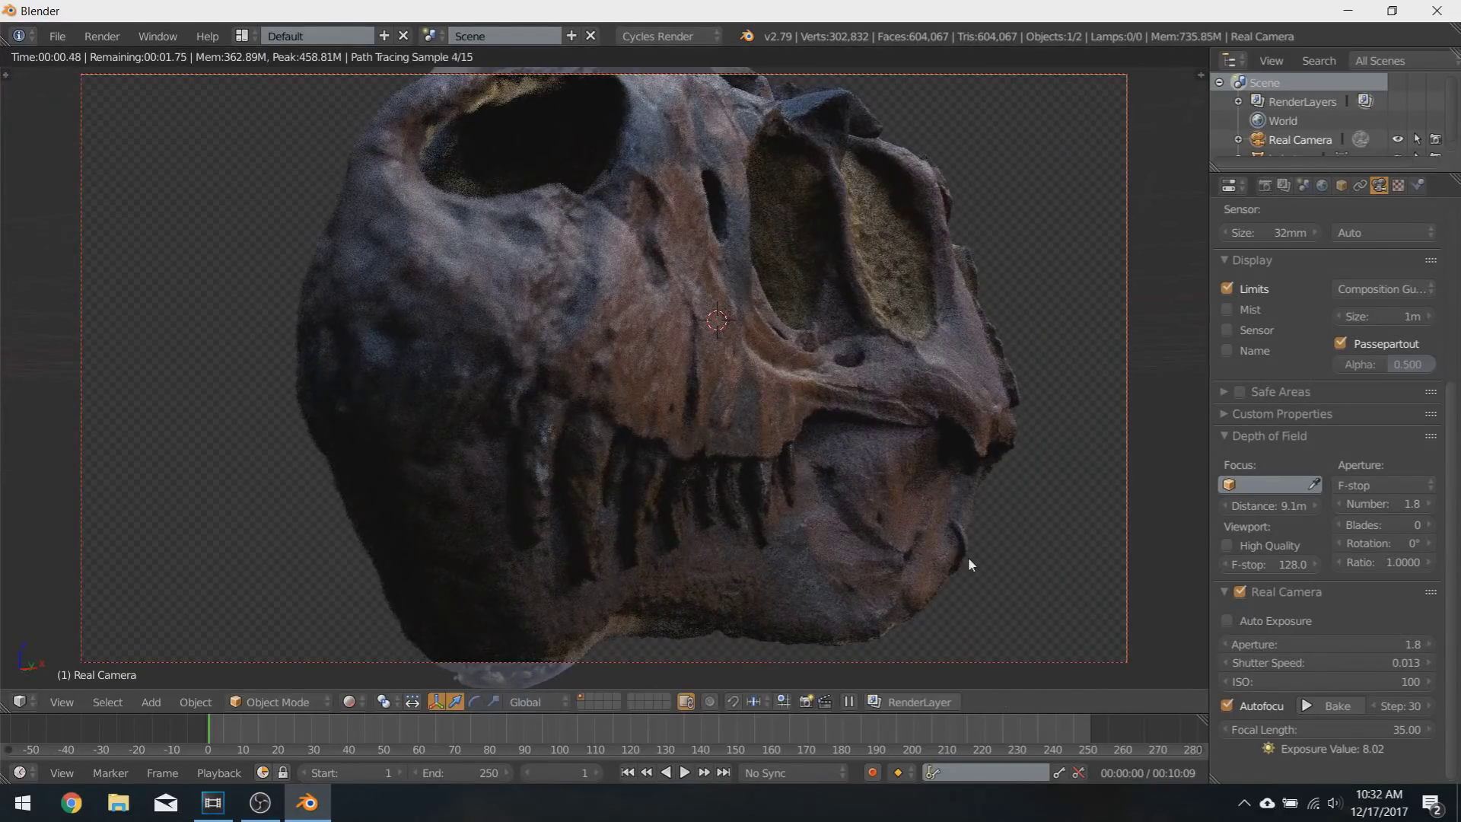
# Step: Enable Real Camera autofocus, then zoom and pan around the rendered skull still
pyautogui.click(1227, 706)
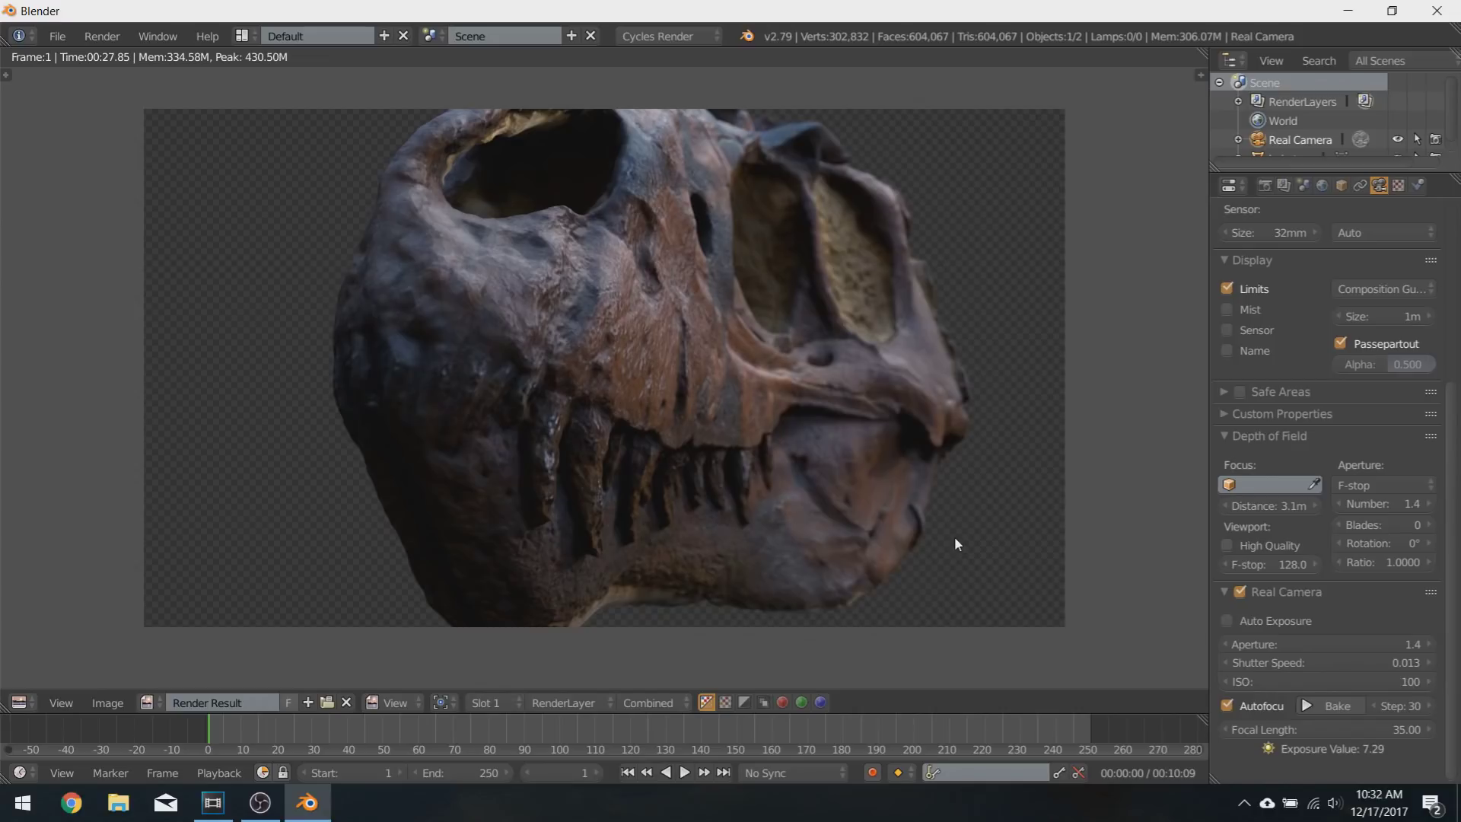
pyautogui.scroll(2, 937, 506)
pyautogui.scroll(-2, 897, 522)
pyautogui.moveTo(854, 536); pyautogui.dragTo(800, 550, button='middle')
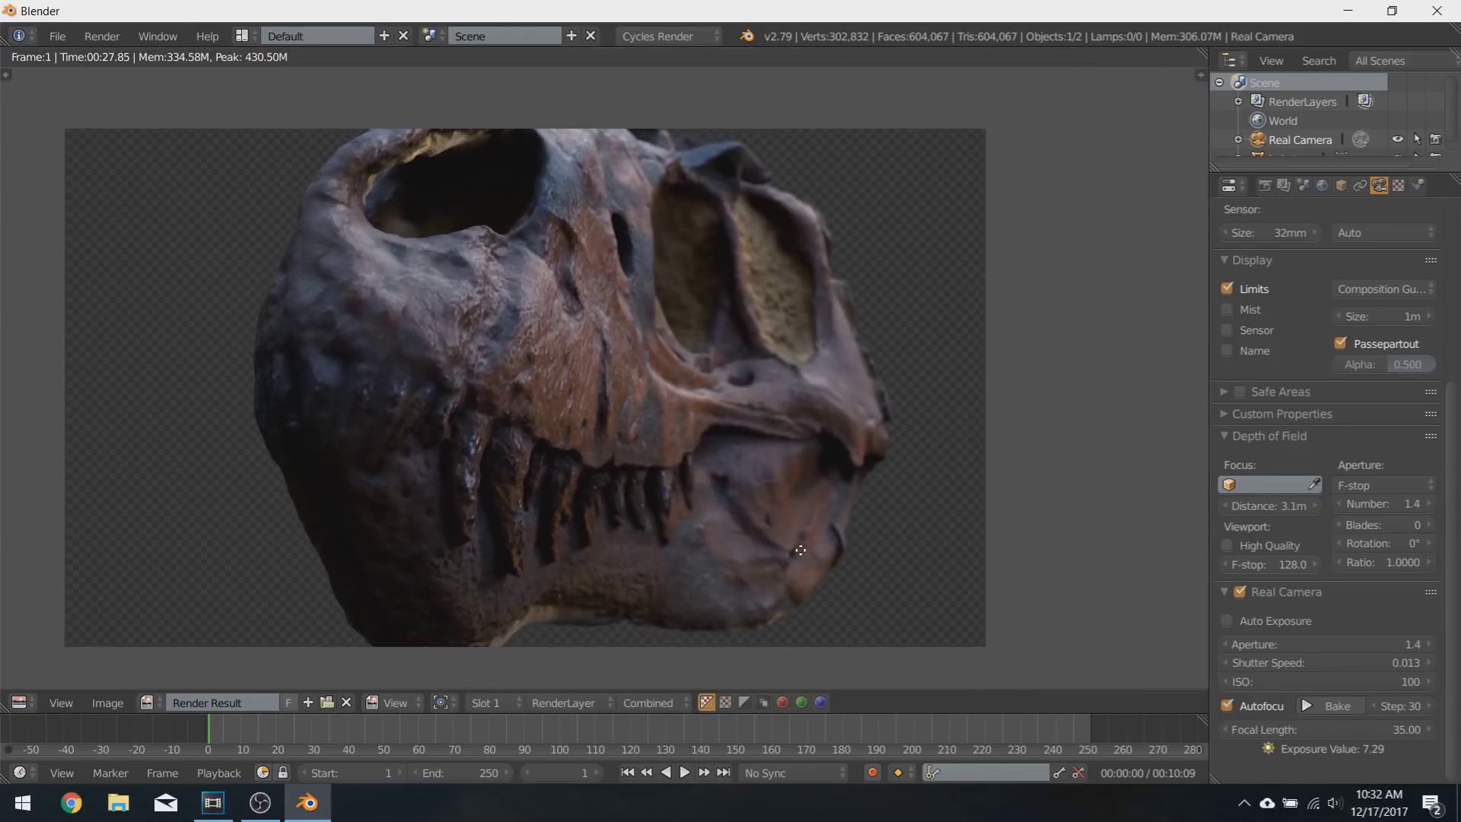
pyautogui.scroll(1, 800, 550)
pyautogui.scroll(-2, 815, 547)
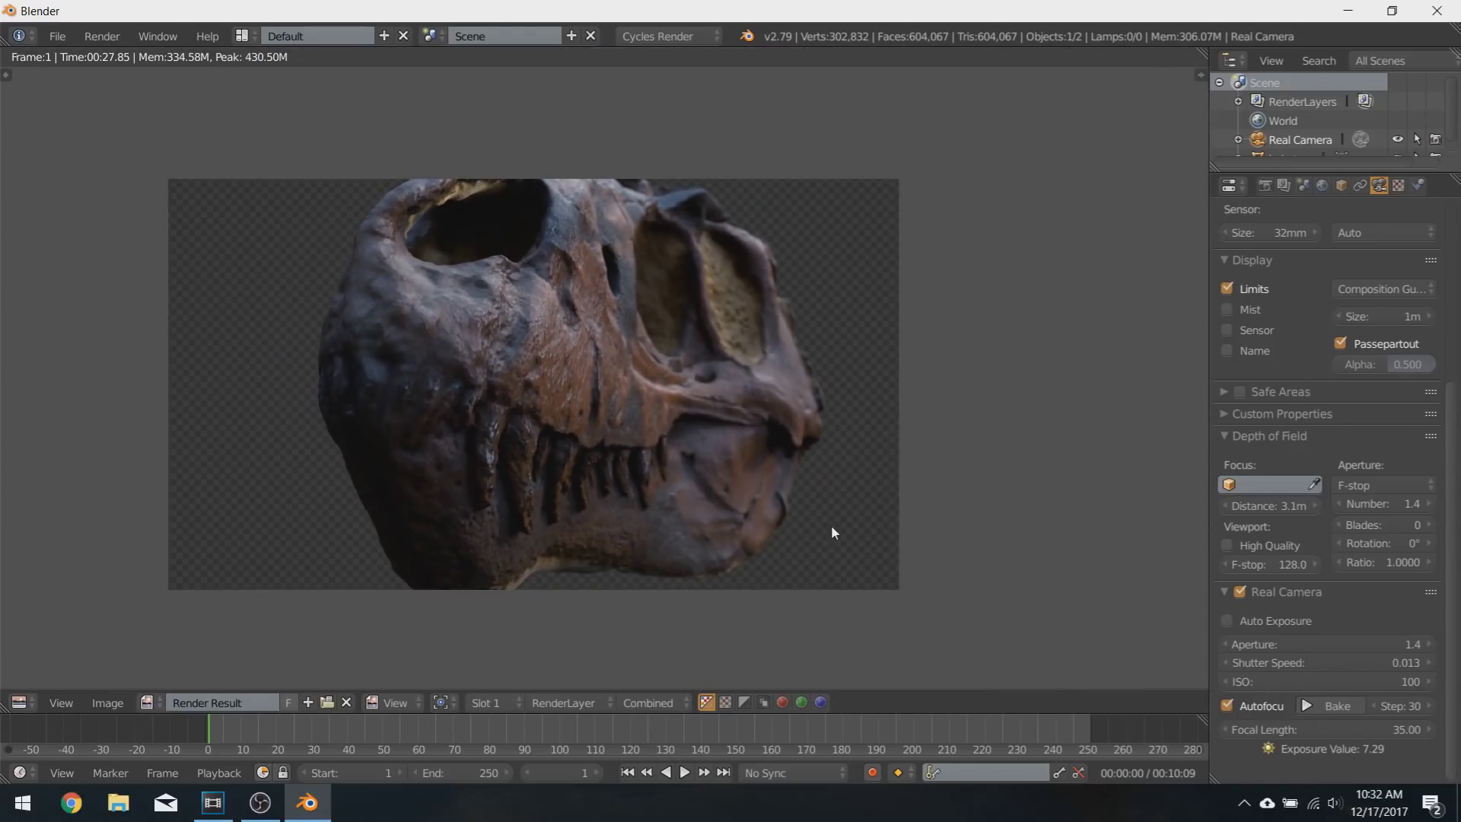
pyautogui.scroll(1, 832, 532)
pyautogui.moveTo(832, 532); pyautogui.dragTo(965, 533, button='middle')
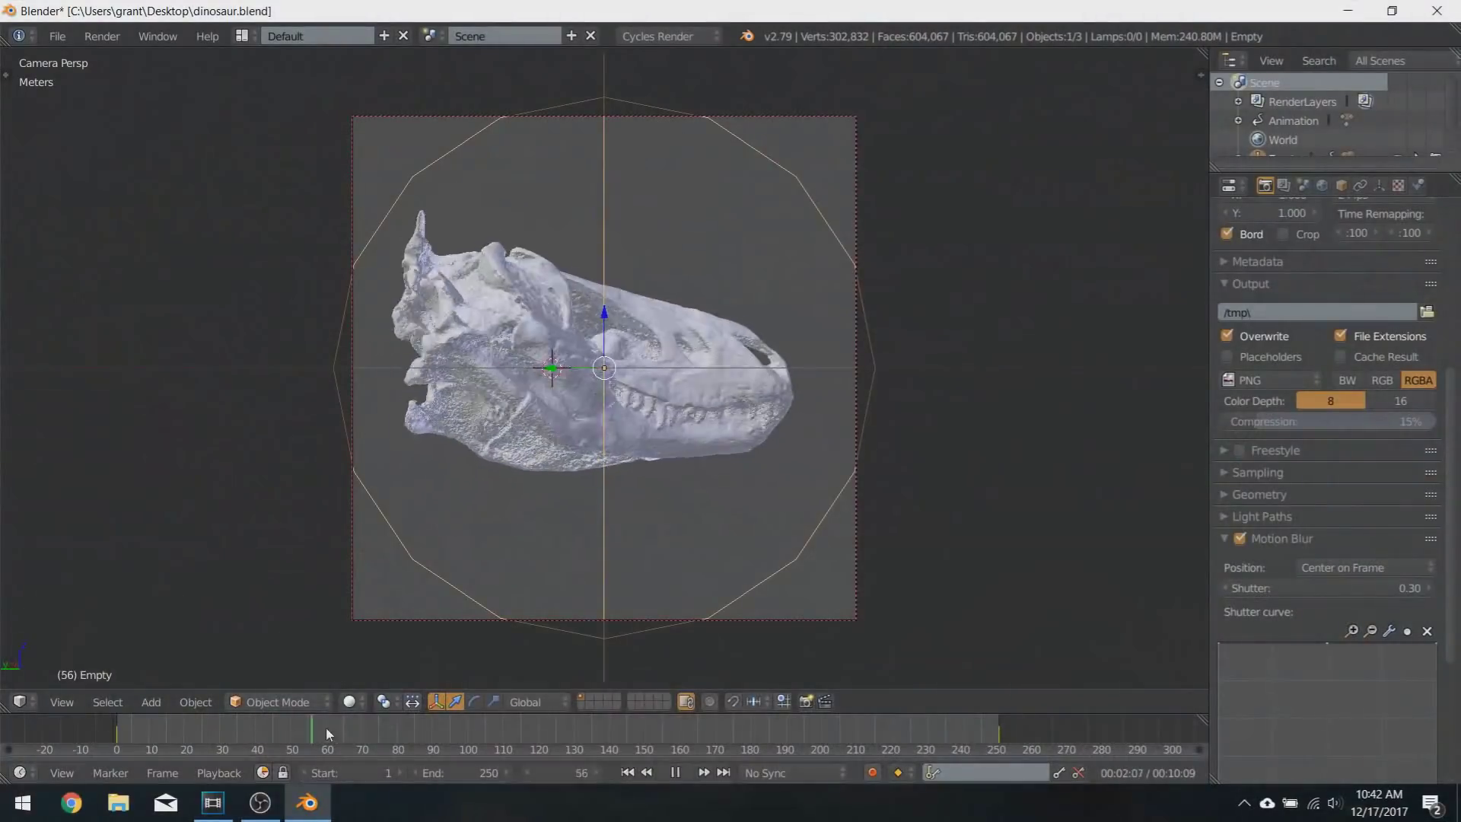
# Step: Scrub to frame 192, pack all external data into dinosaur.blend, and save it
pyautogui.moveTo(325, 727); pyautogui.dragTo(792, 720)
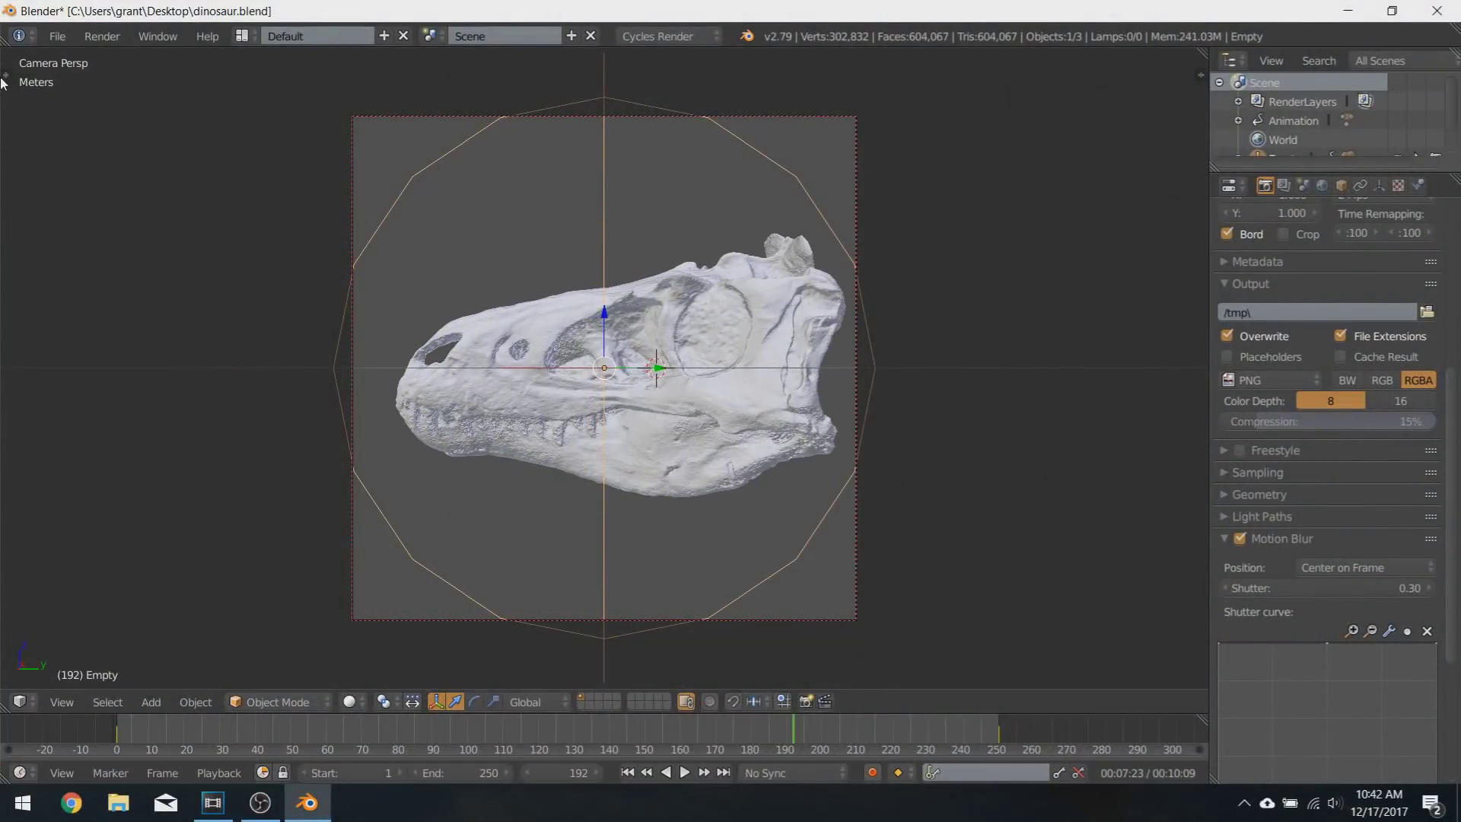
pyautogui.click(57, 36)
pyautogui.moveTo(90, 449)
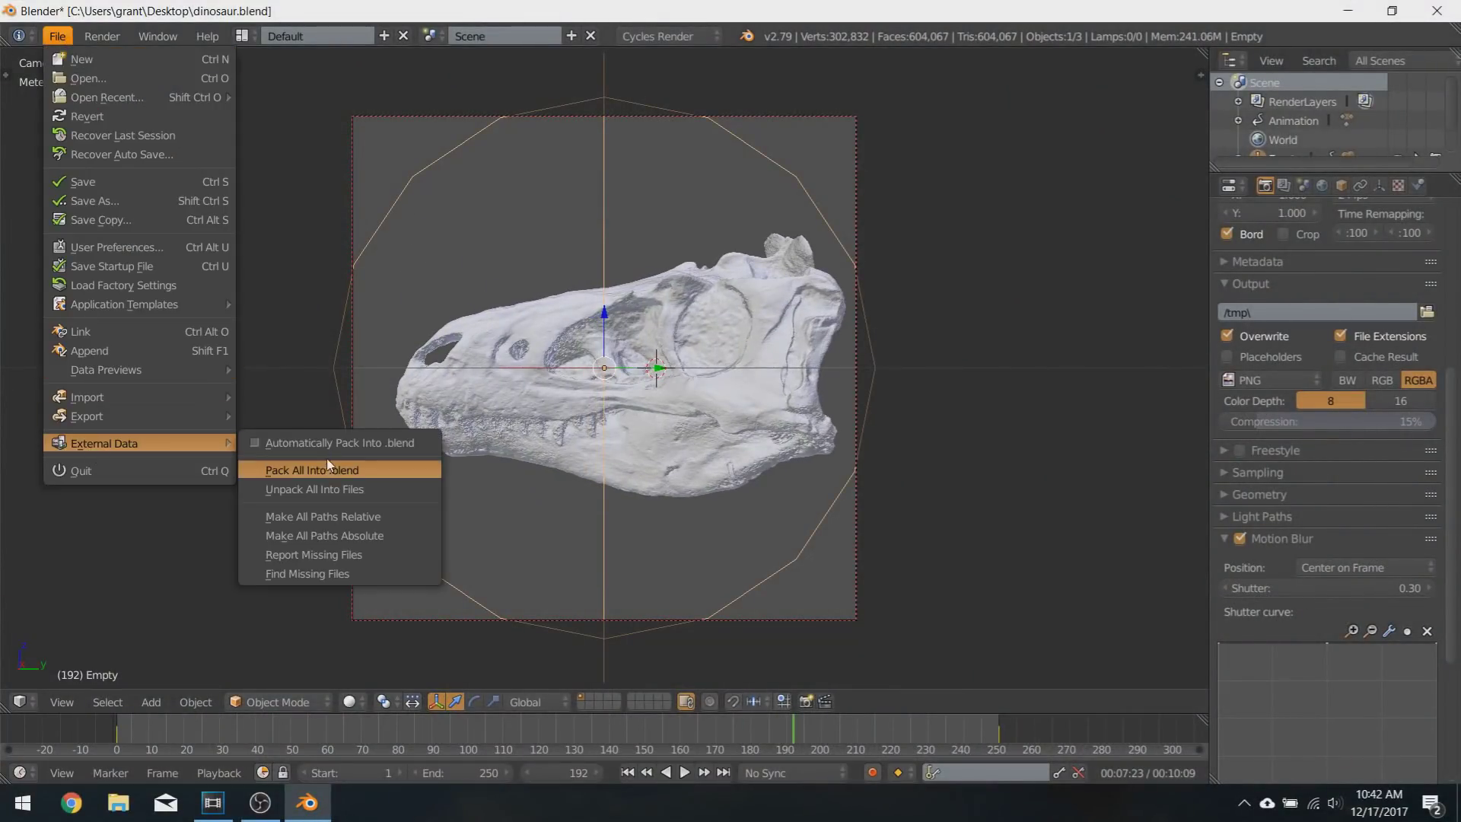
pyautogui.click(337, 447)
pyautogui.click(58, 36)
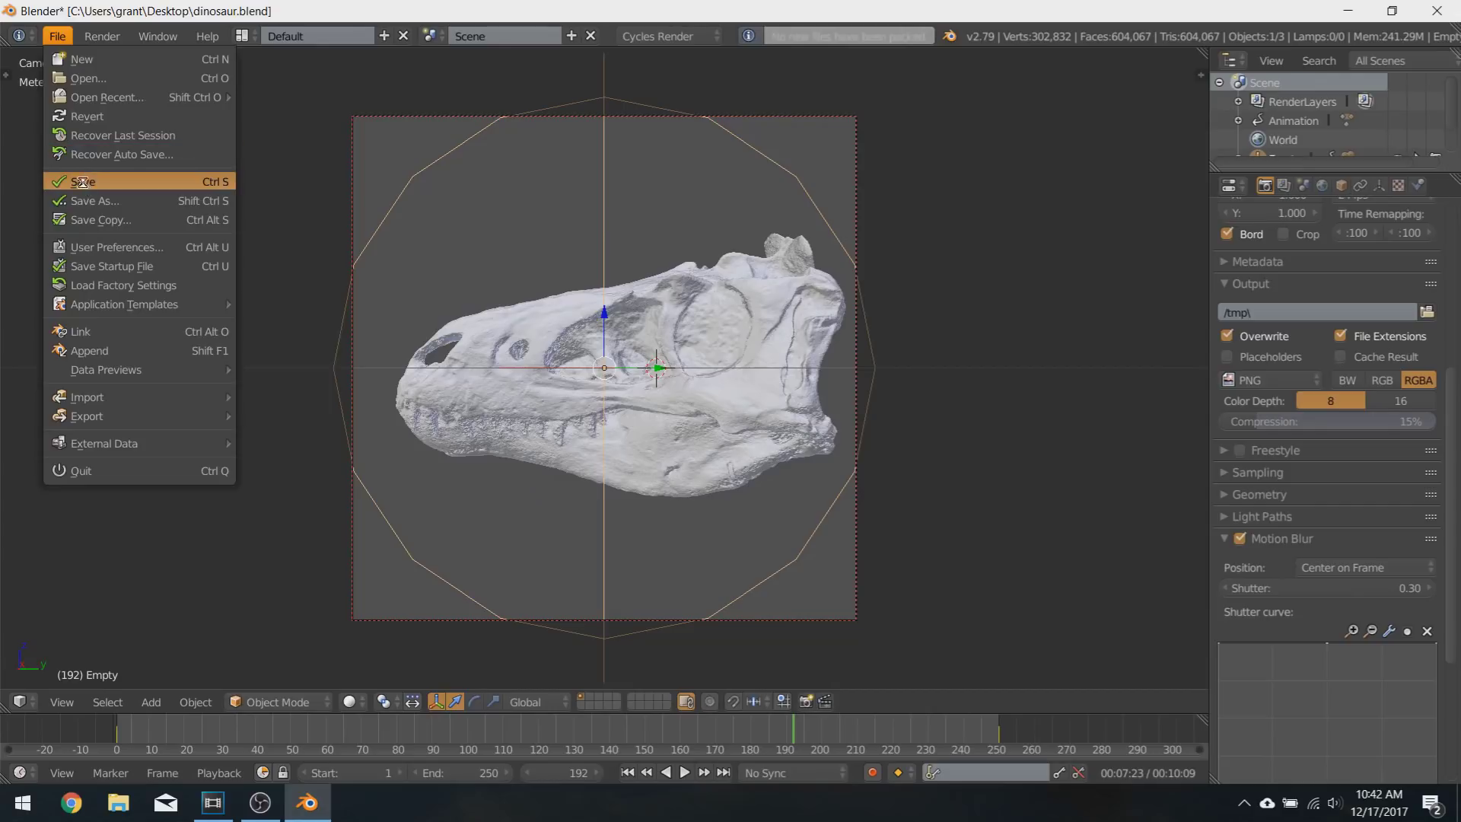
pyautogui.click(82, 182)
# Step: Upload dinosaur.blend to SheepIt as an animation job rendering frames 1–250
pyautogui.click(70, 803)
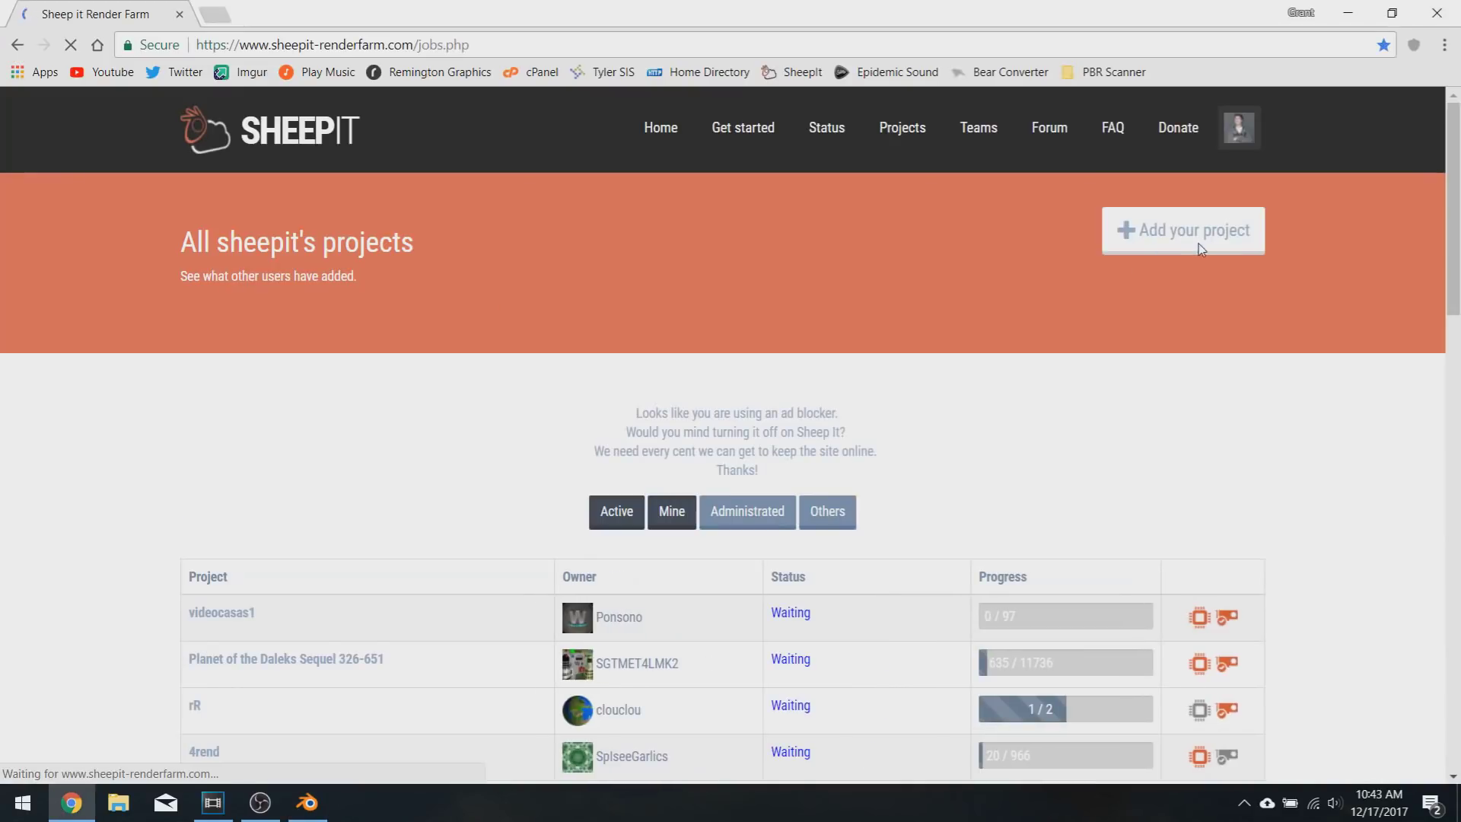
pyautogui.click(1198, 244)
pyautogui.click(311, 473)
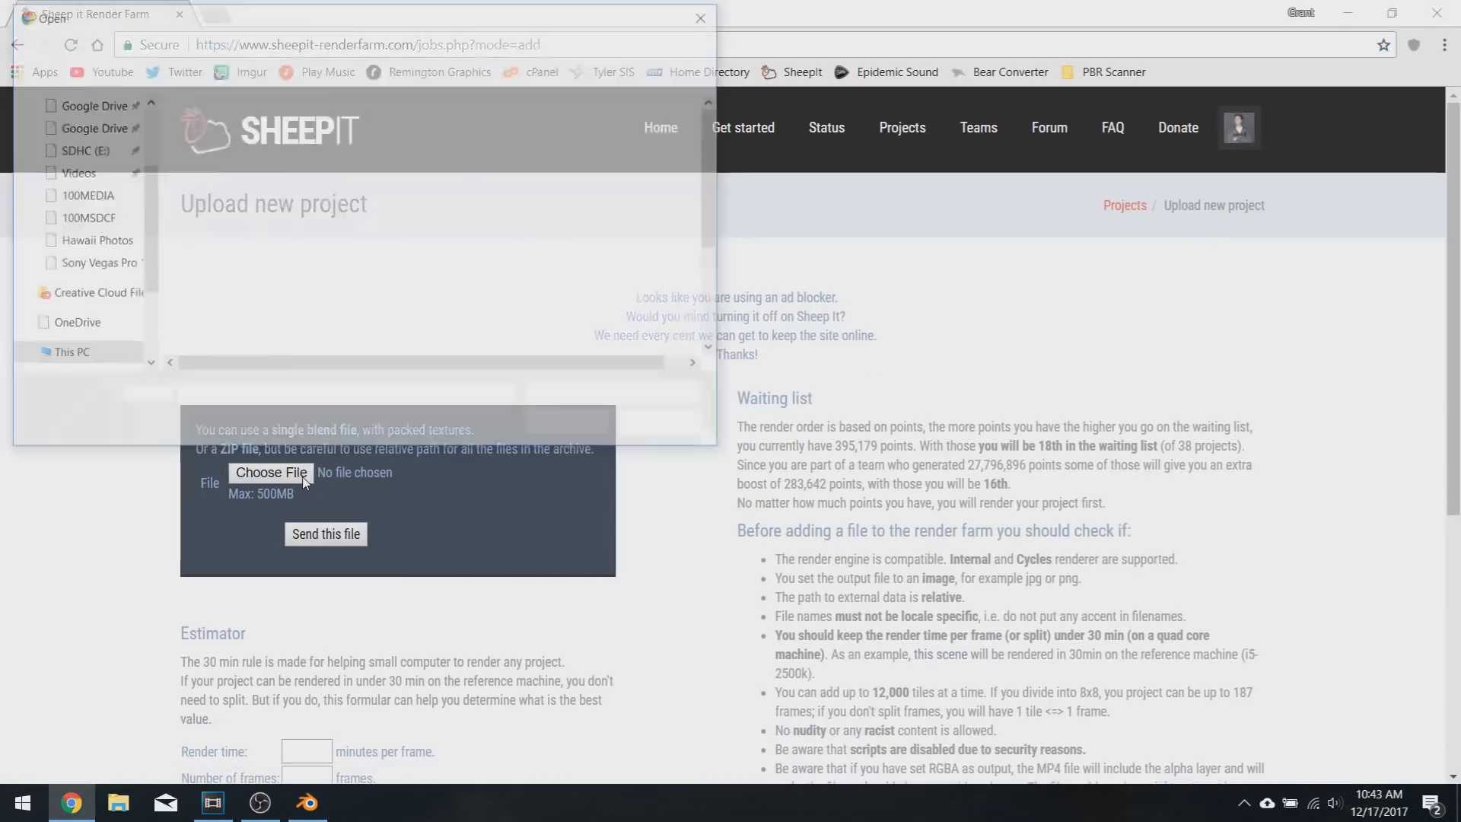
pyautogui.doubleClick(293, 198)
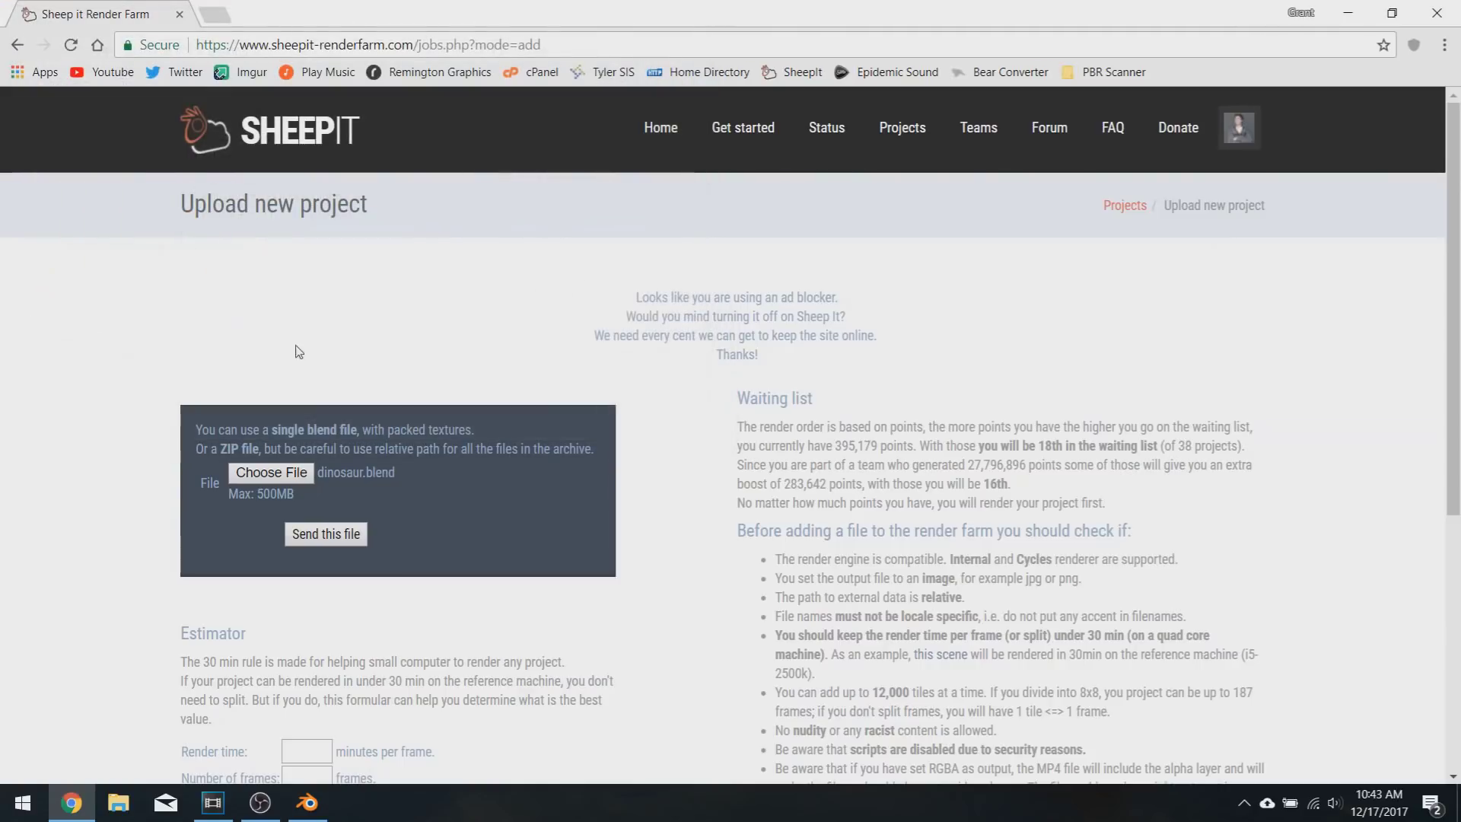
pyautogui.click(315, 533)
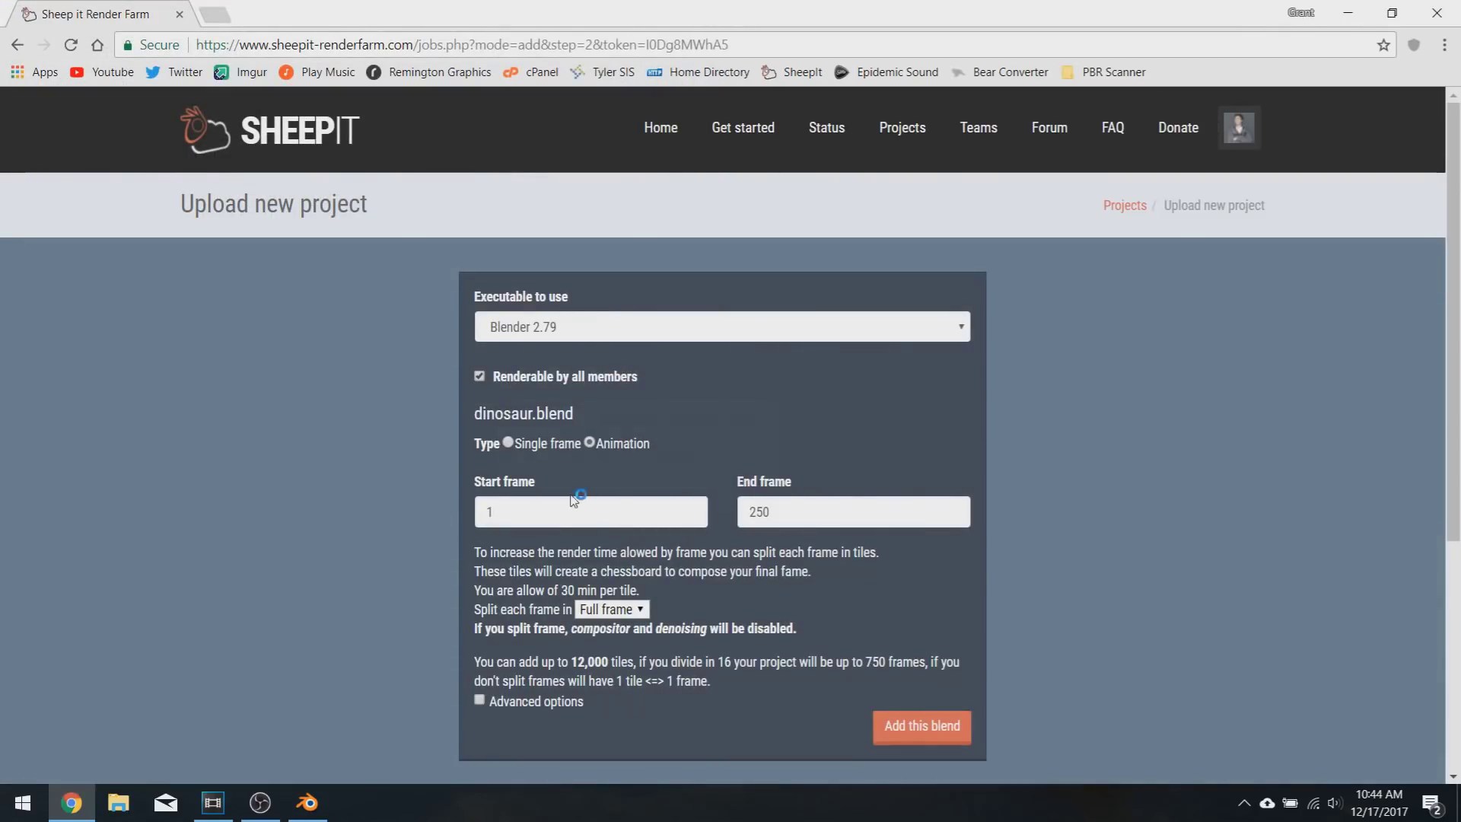
pyautogui.click(931, 727)
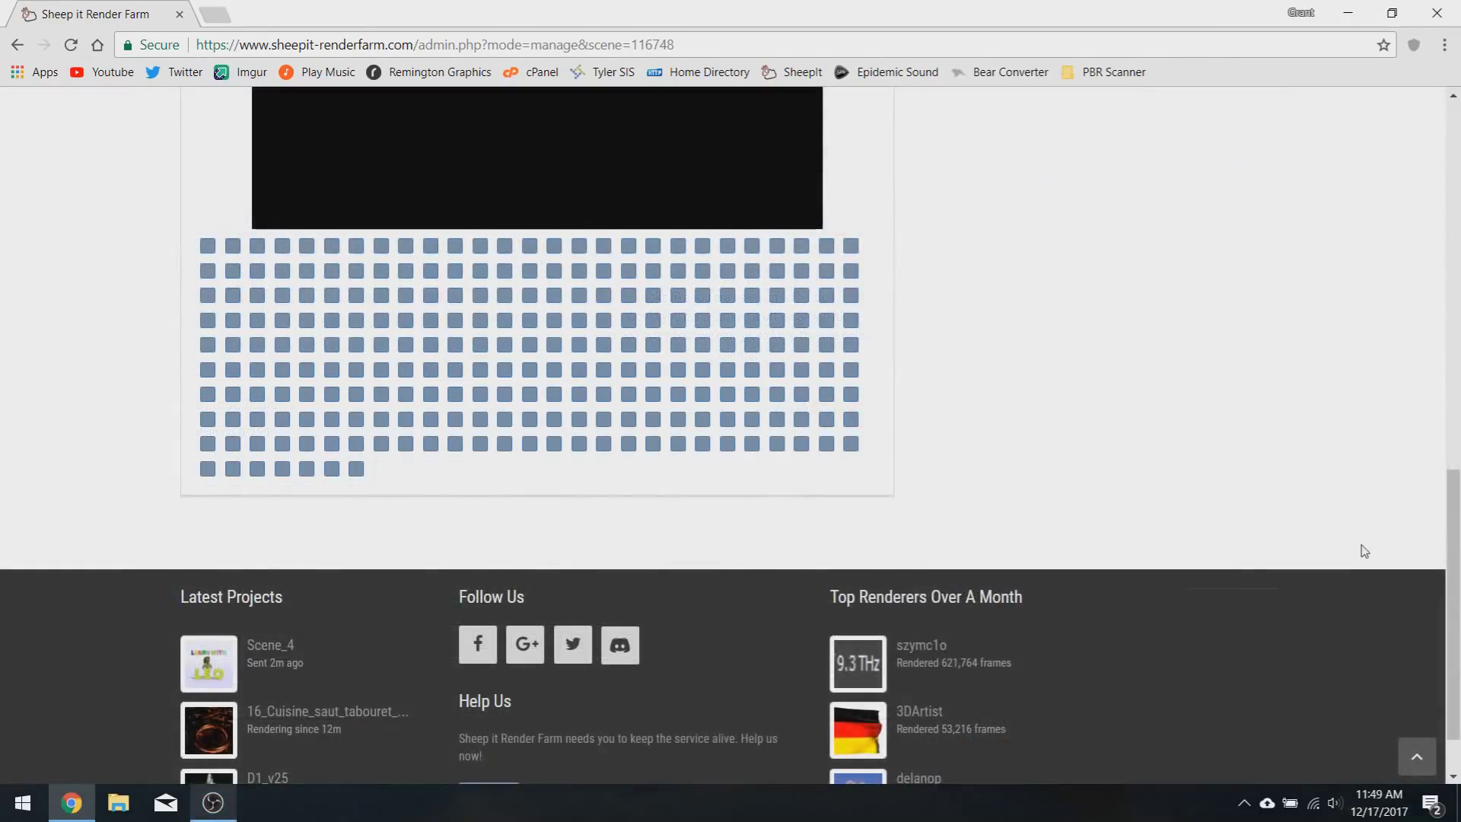
# Step: Scroll the finished dinosaur project page to see the 250 rendered frames and preview video
pyautogui.scroll(6, 242, 573)
pyautogui.scroll(-4, 242, 573)
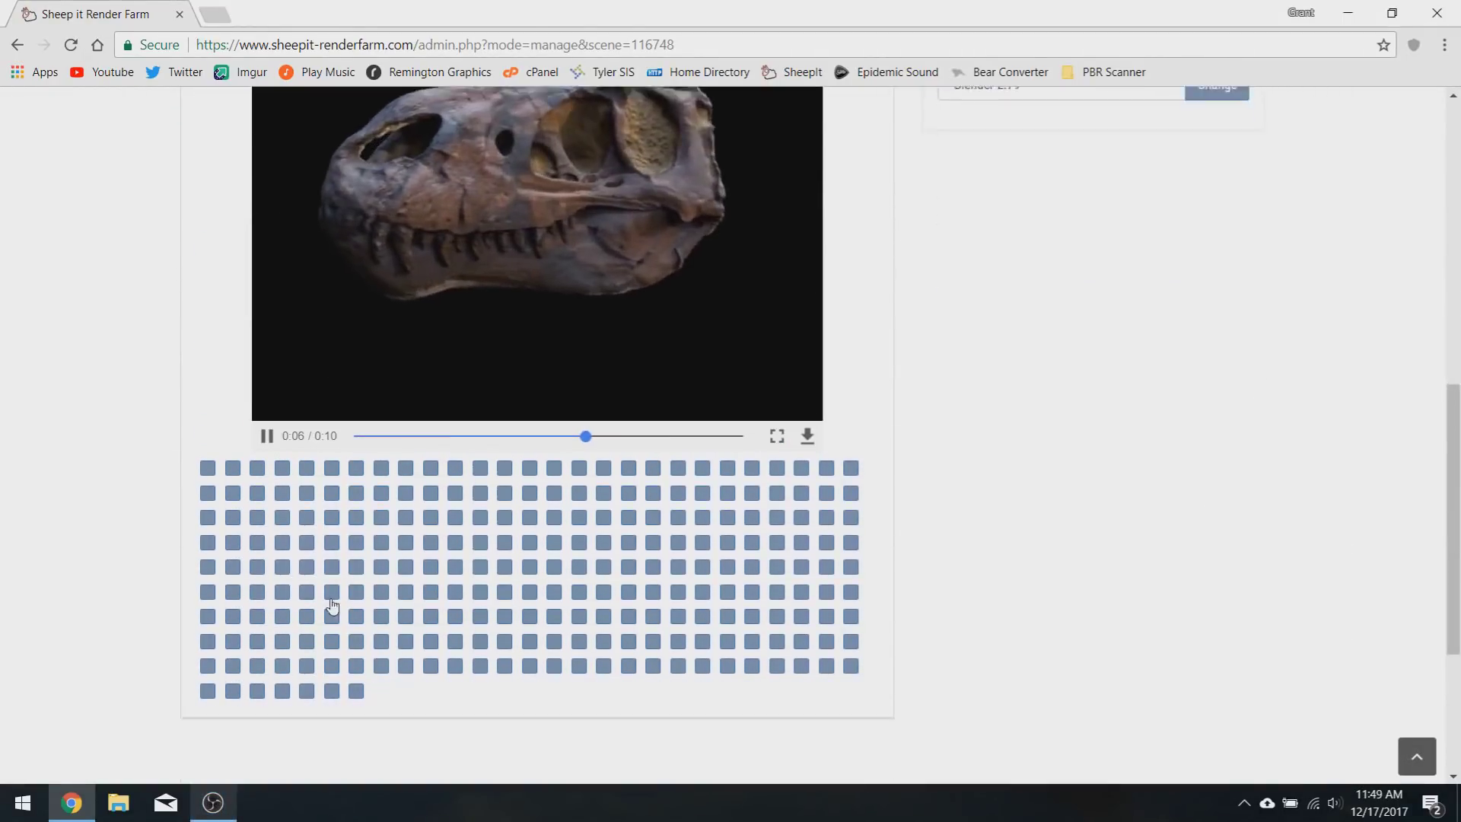
pyautogui.scroll(2, 773, 570)
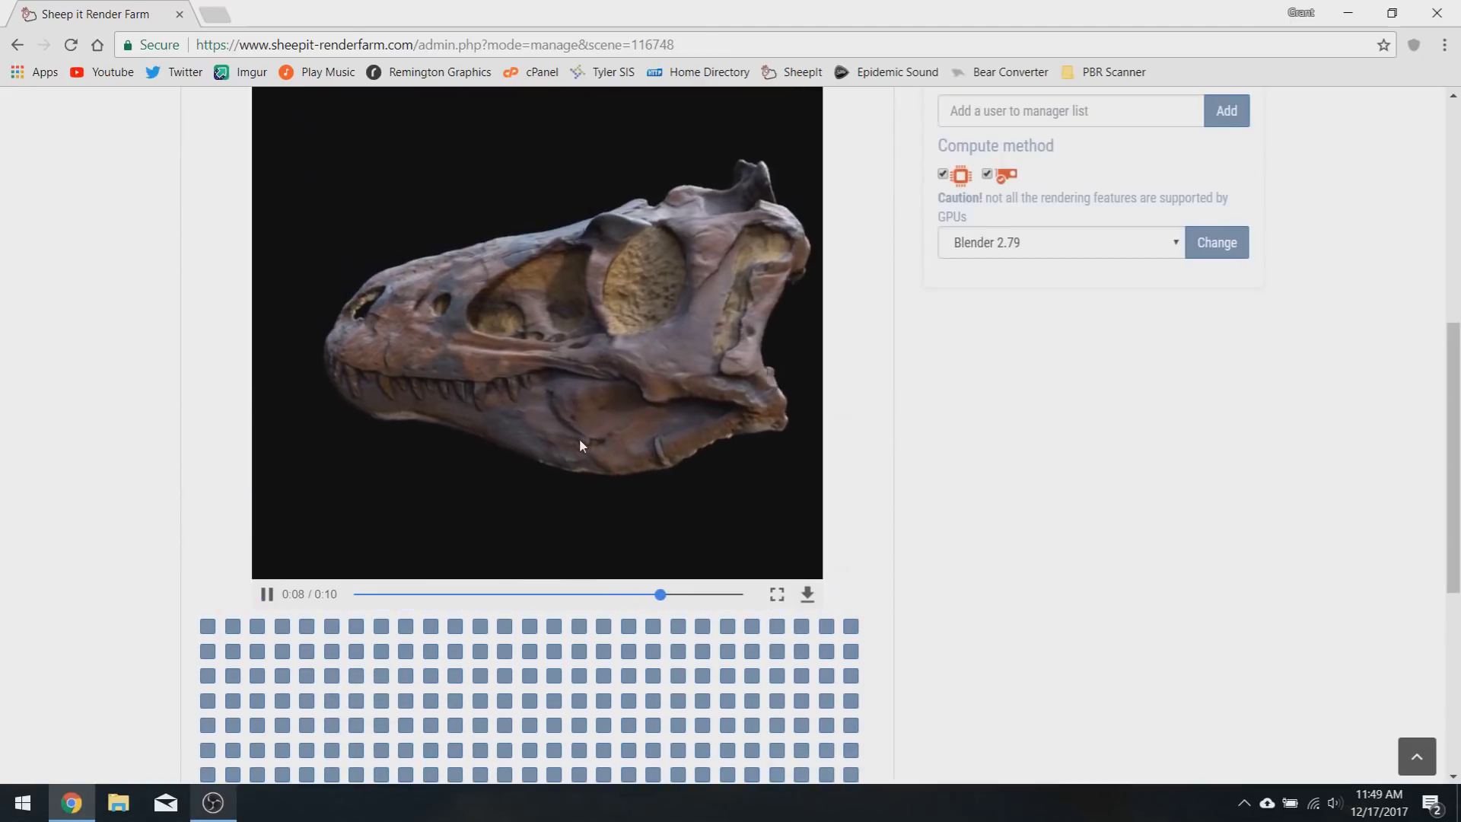
pyautogui.scroll(1, 565, 627)
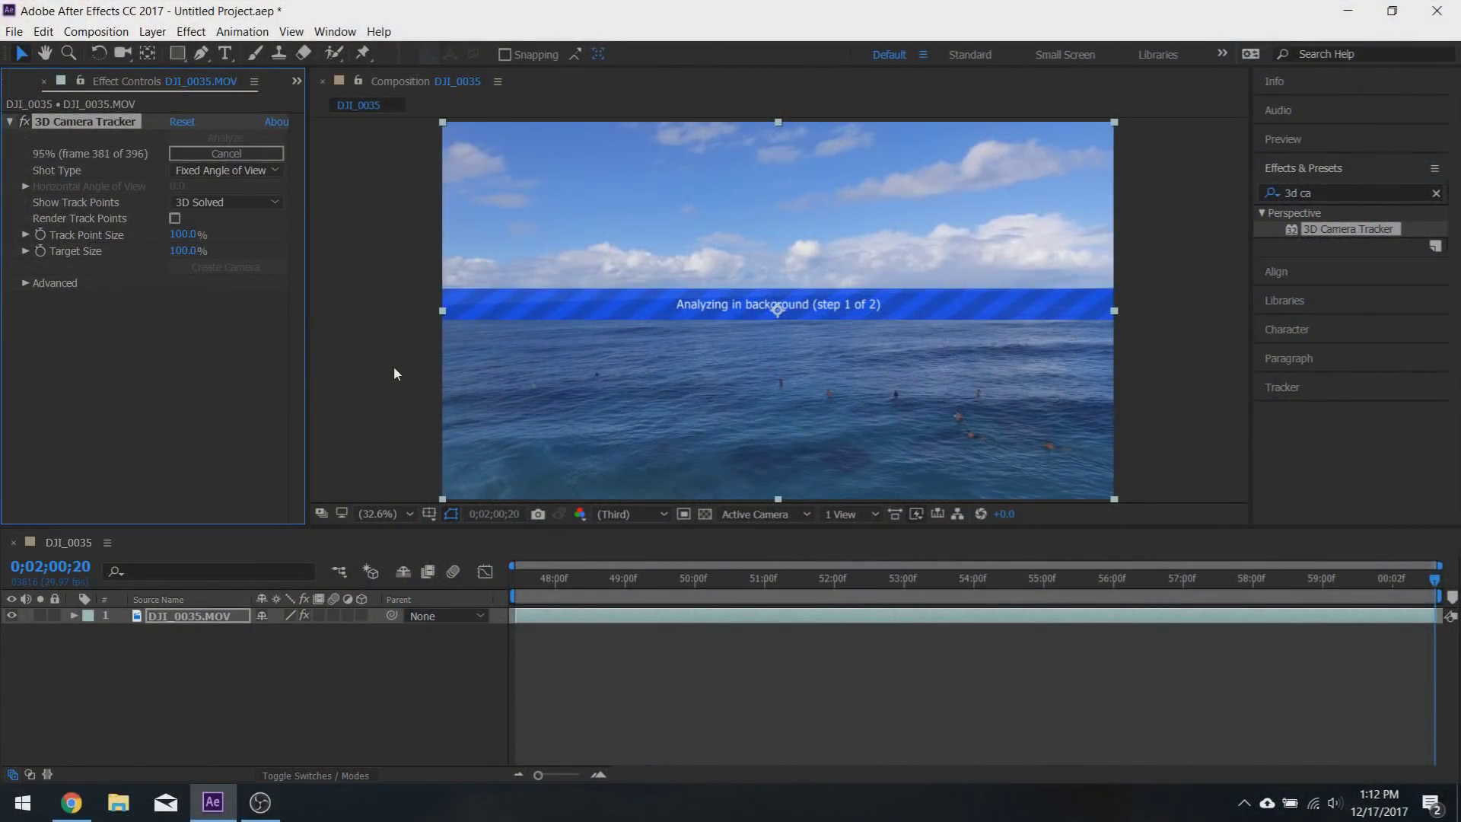
# Step: Trim the DJI_0035 composition to its work area
pyautogui.rightClick(1142, 591)
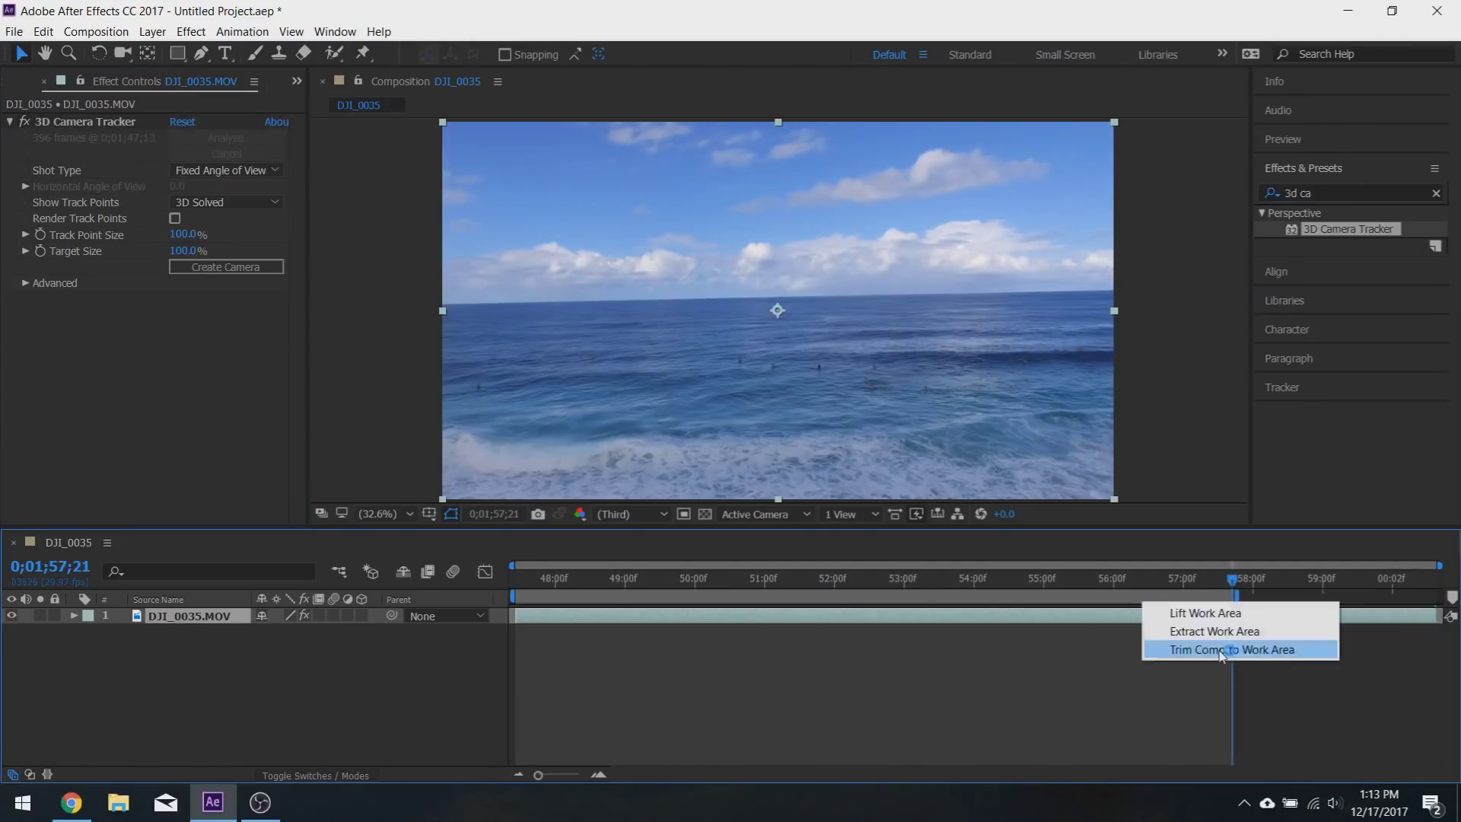
pyautogui.click(1225, 649)
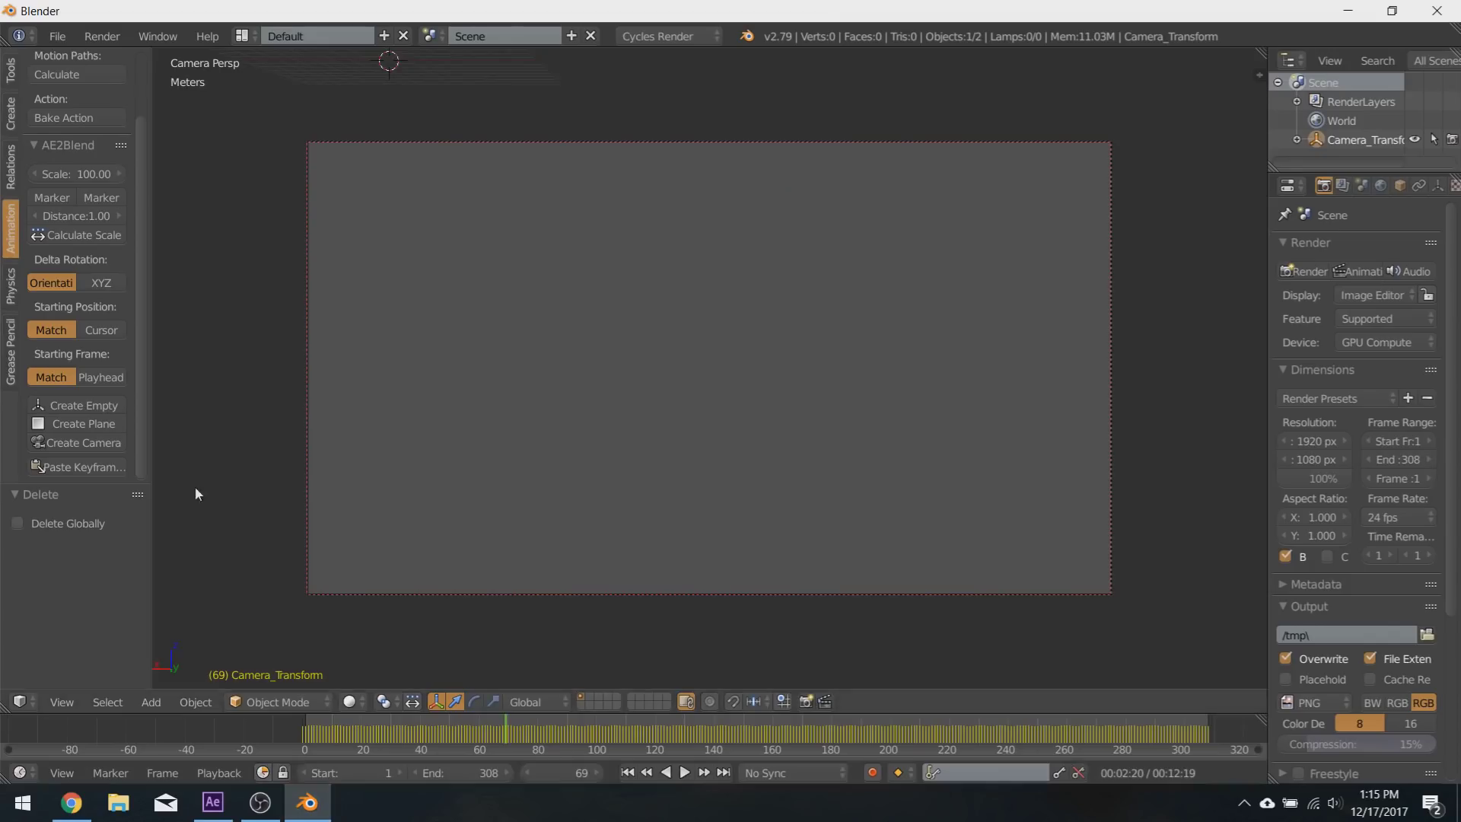
# Step: Go to frame 101 and open the Color Management Look options
pyautogui.click(598, 730)
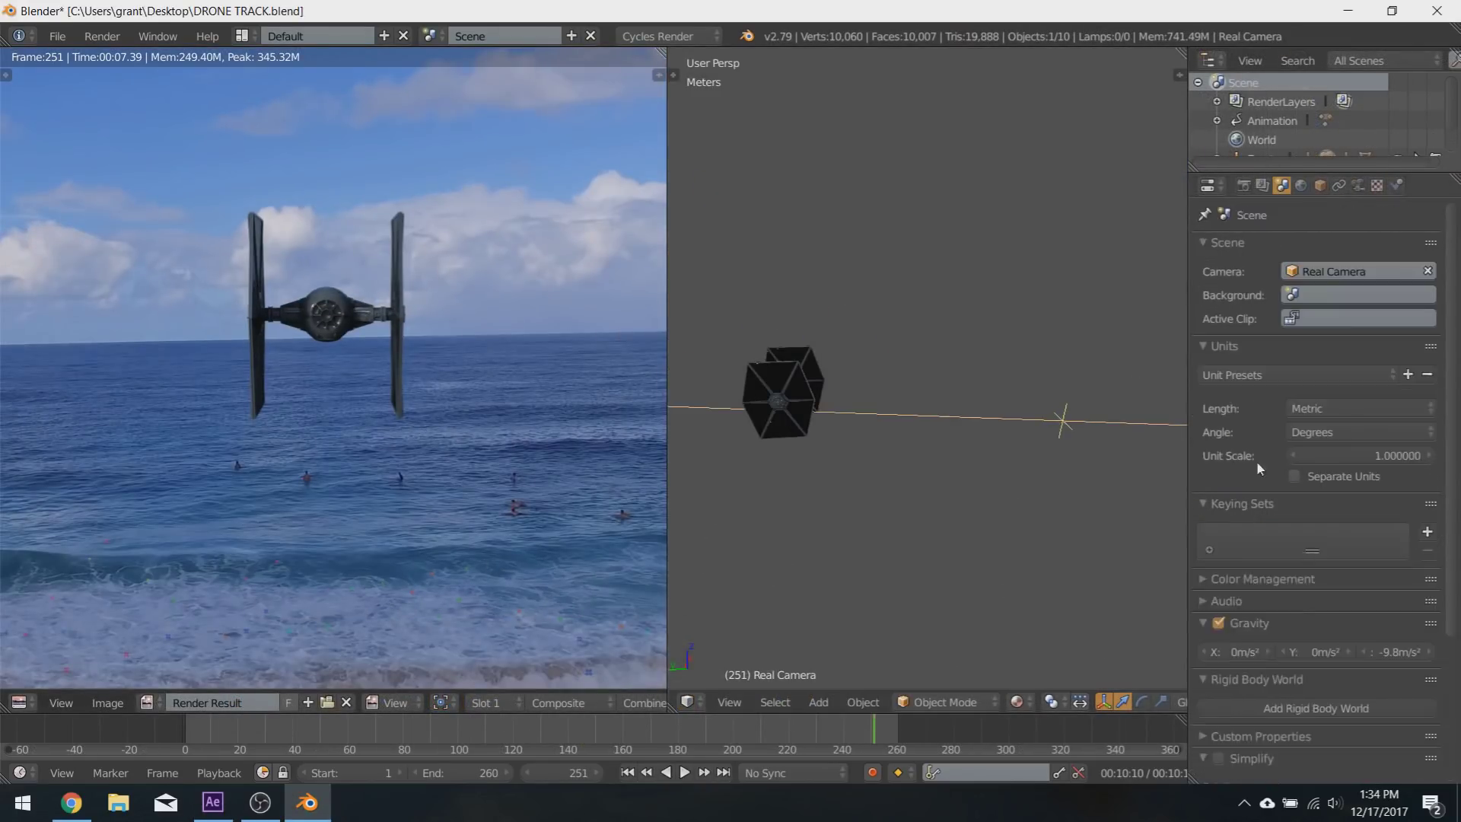
pyautogui.click(1262, 578)
pyautogui.scroll(-3, 1293, 609)
pyautogui.click(1313, 648)
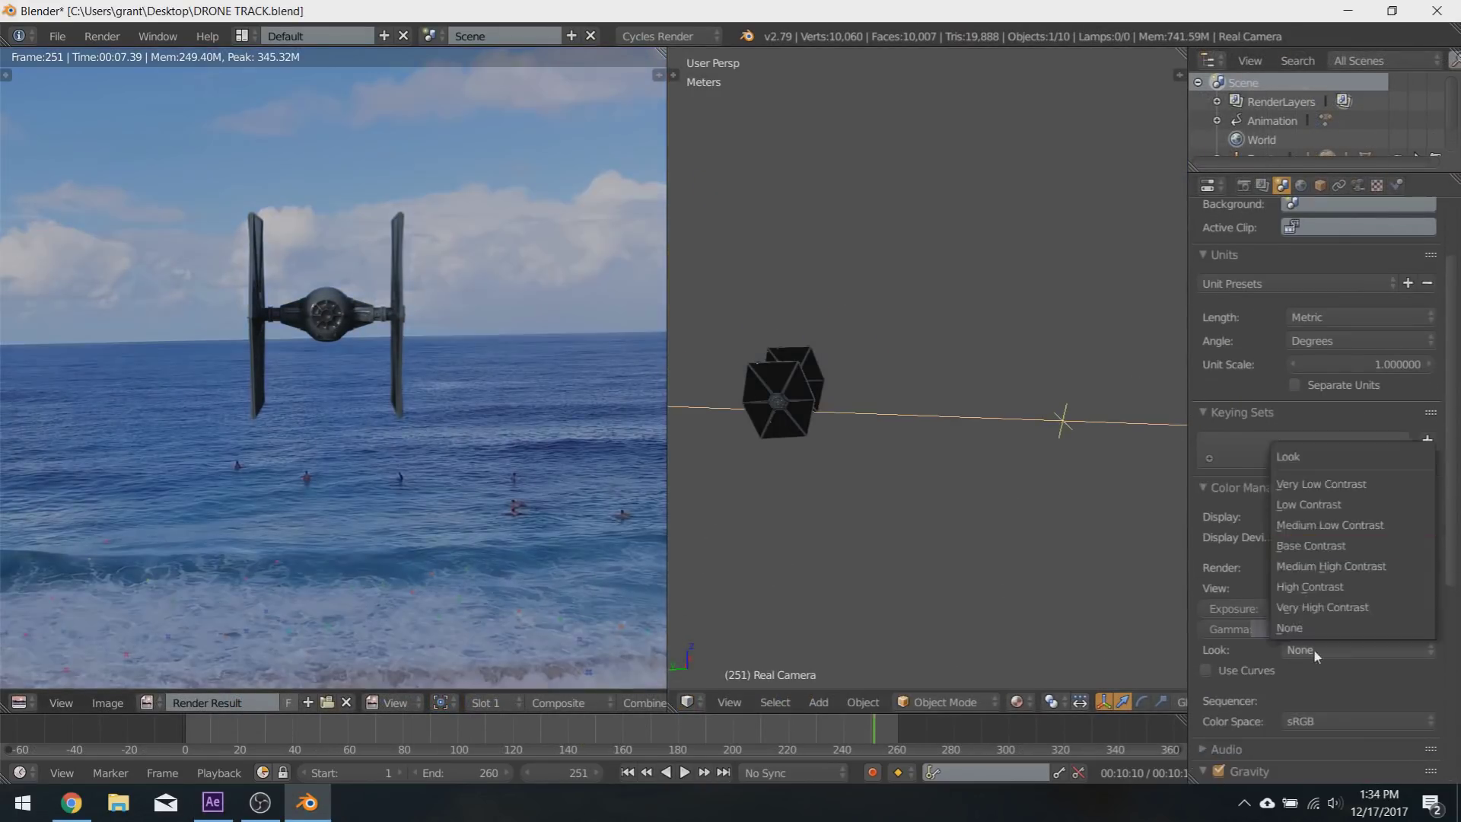
# Step: Rotate the area lamp 18° around the global Y axis
pyautogui.press('r')
pyautogui.press('y')
pyautogui.press('1')
pyautogui.press('8')
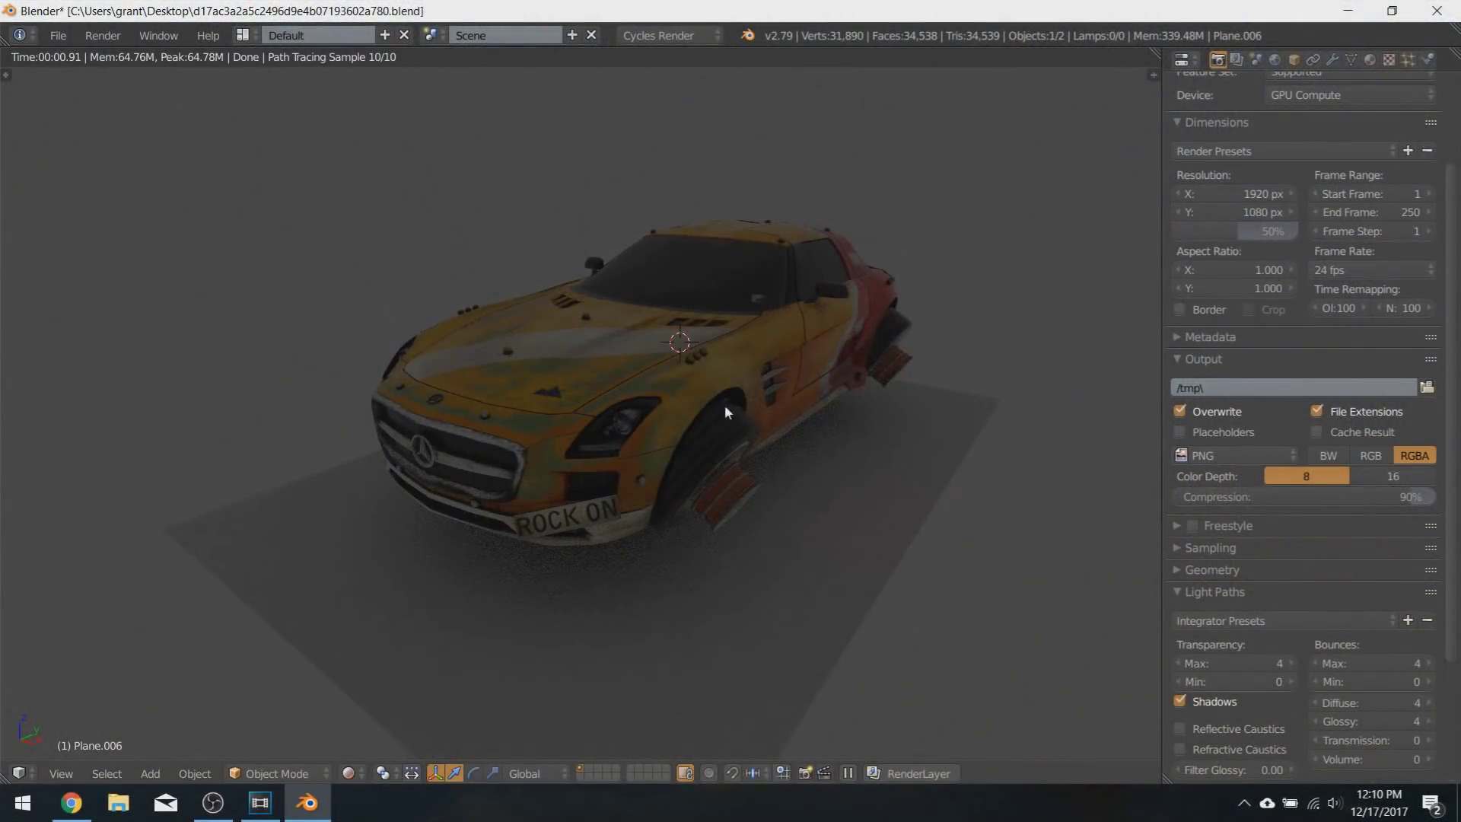
# Step: Enable Pro Lighting: Skies in the World settings and apply the Morning 05 sky preset
pyautogui.moveTo(726, 411); pyautogui.dragTo(904, 415, button='middle')
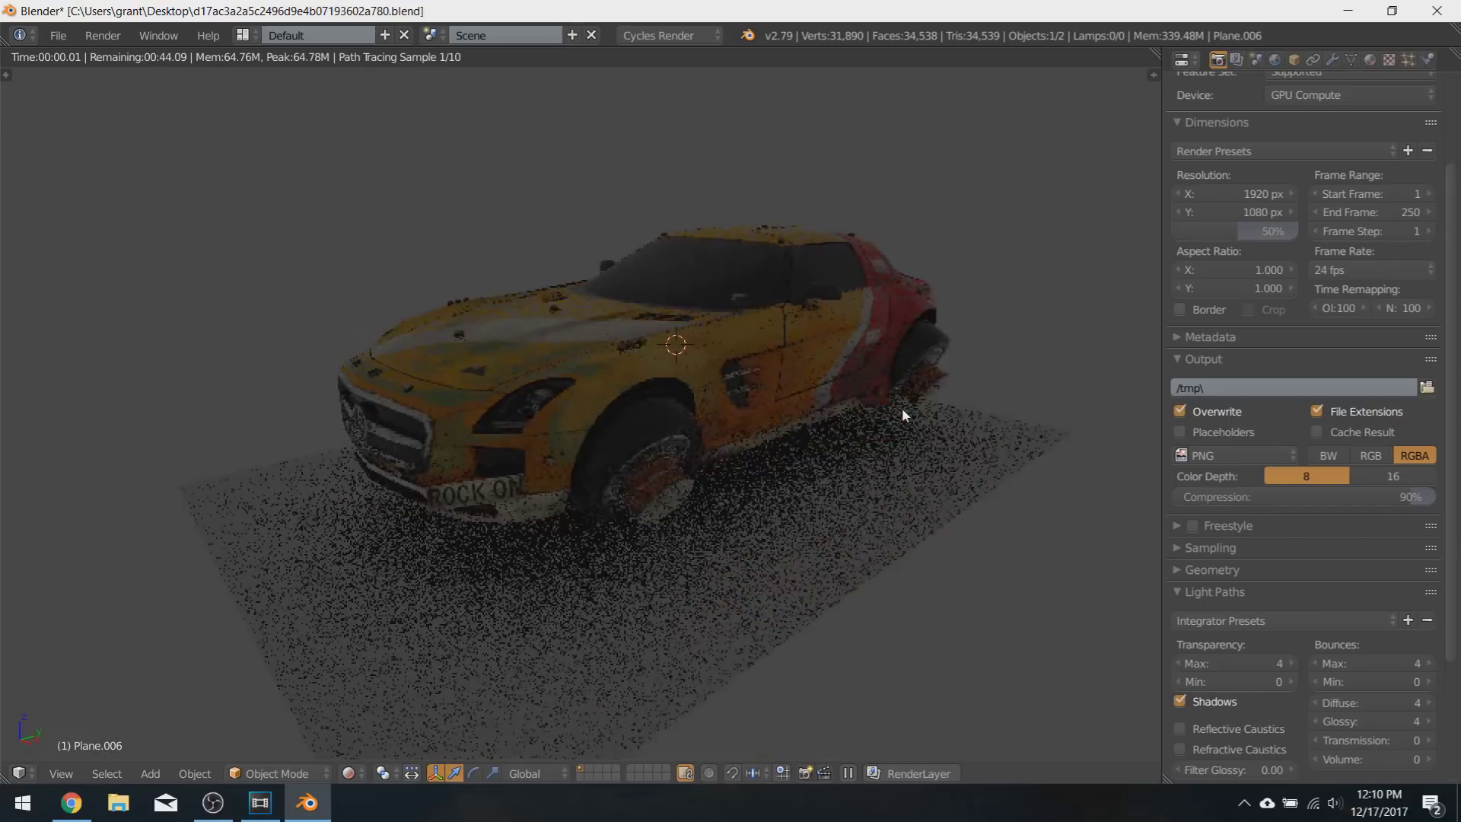
pyautogui.click(1274, 61)
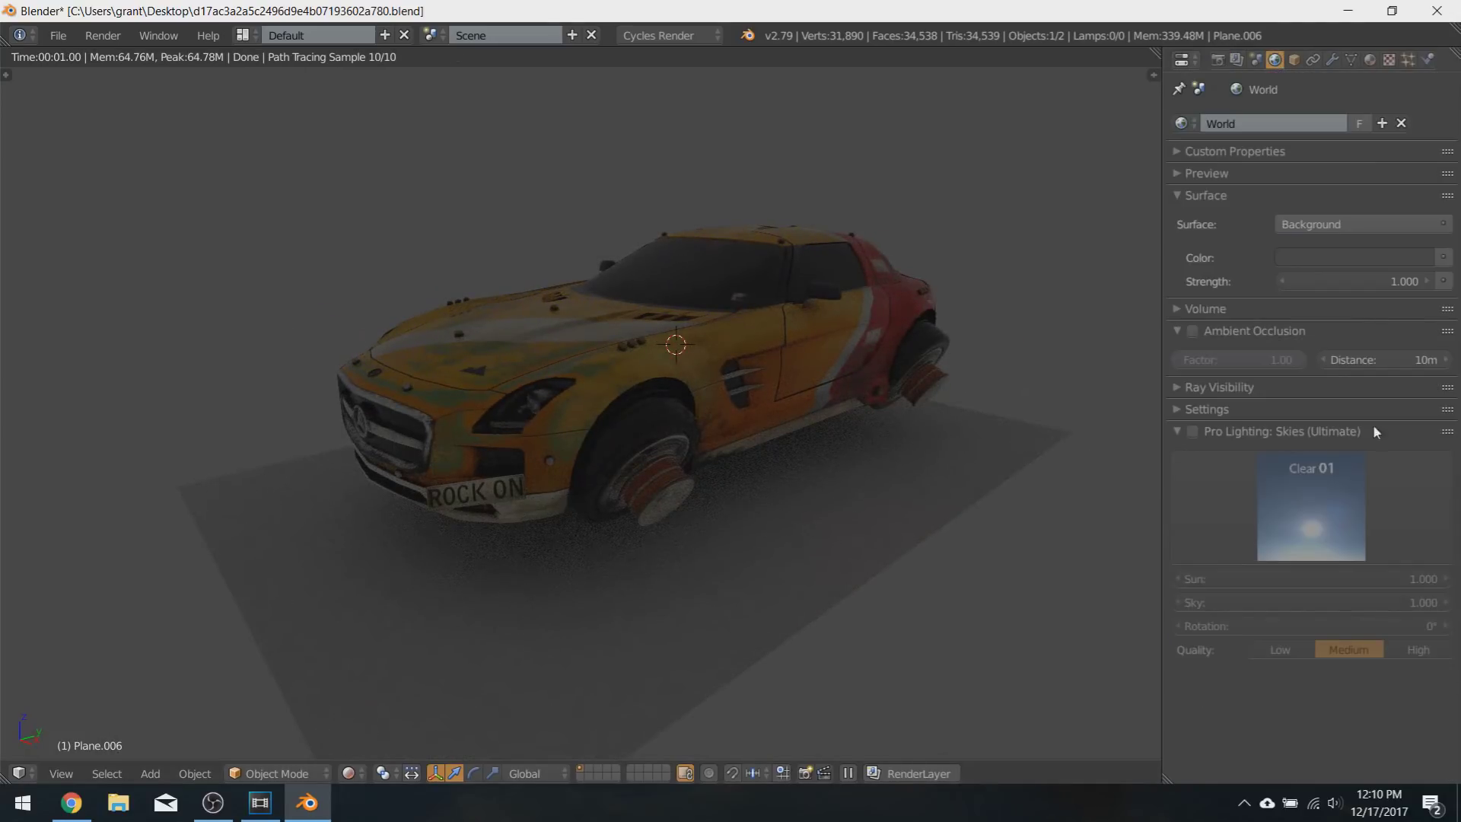
pyautogui.click(1193, 429)
pyautogui.scroll(-3, 744, 449)
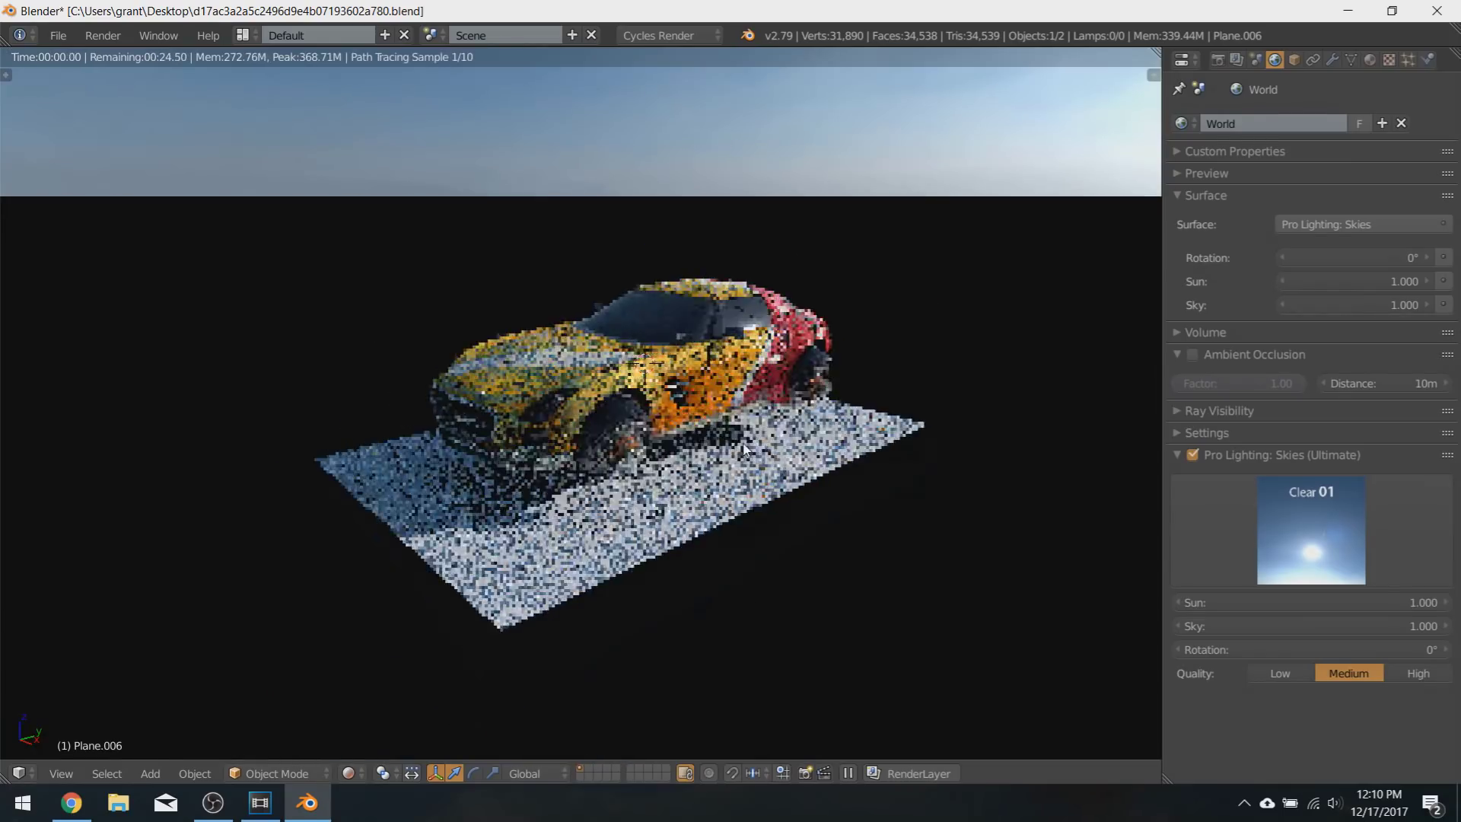
pyautogui.click(1237, 558)
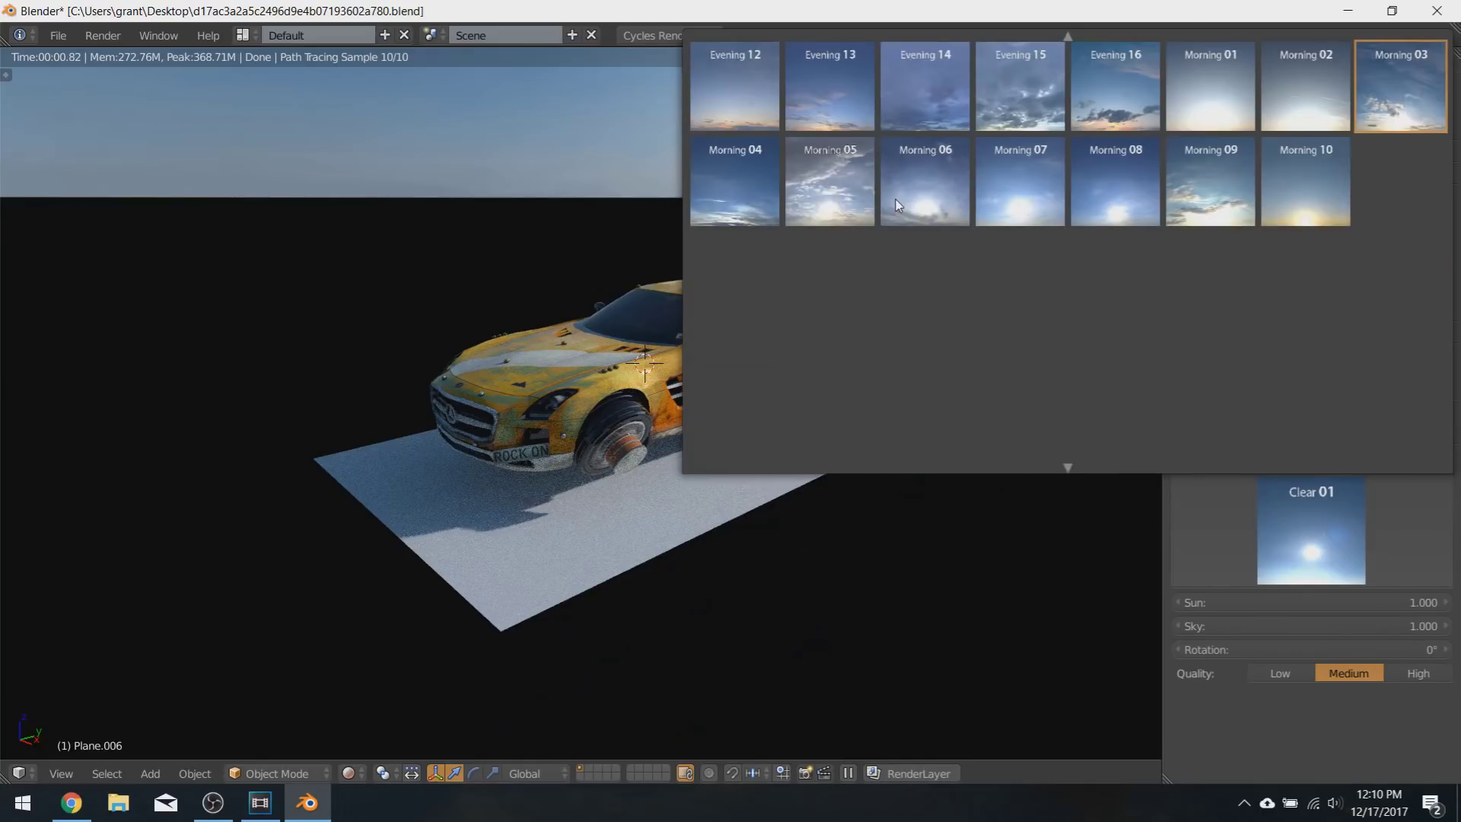
pyautogui.click(864, 186)
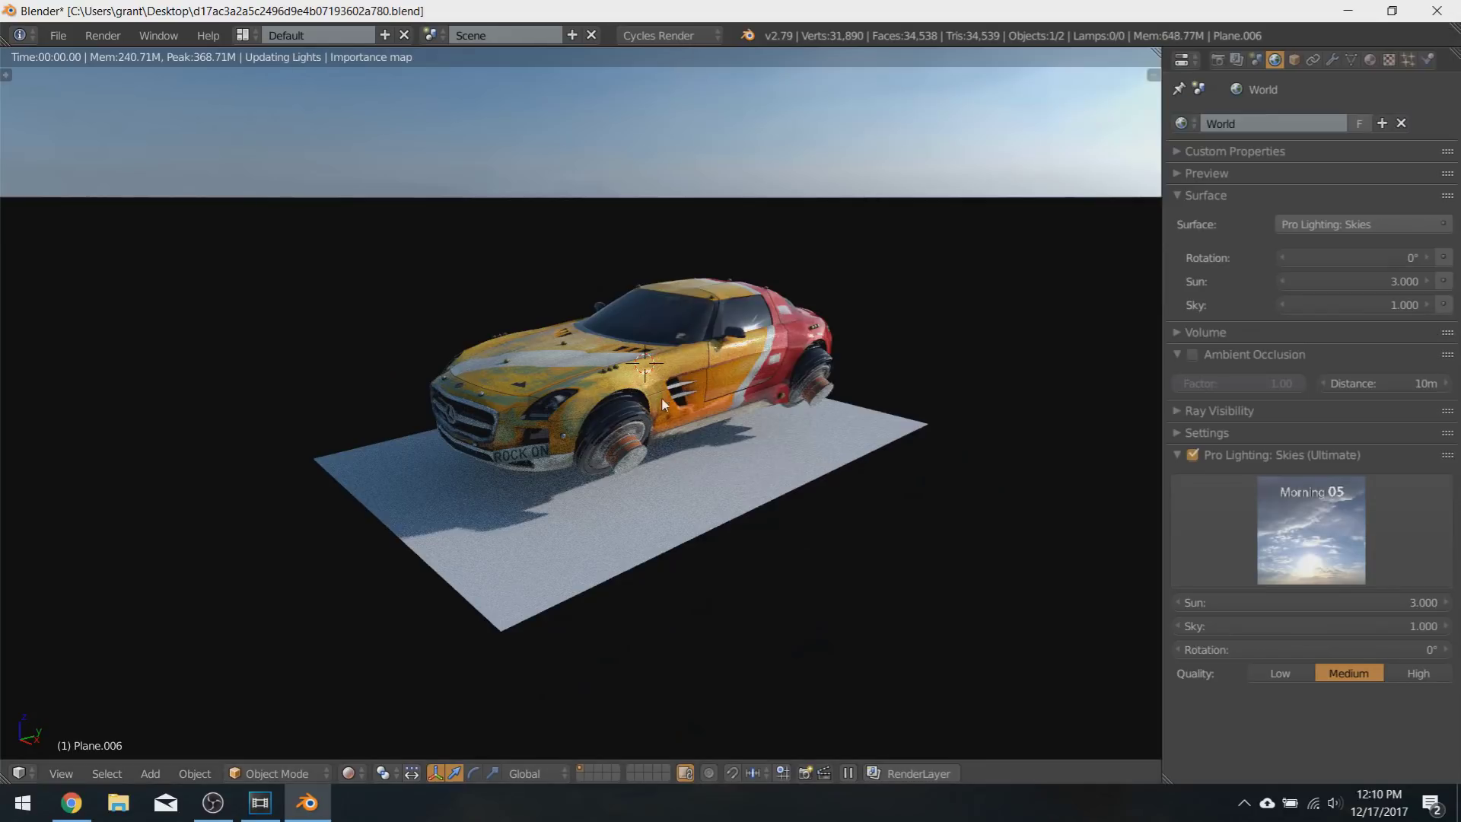
# Step: Orbit to the car's side to check the Morning 05 sky lighting
pyautogui.scroll(2, 660, 397)
pyautogui.scroll(-3, 856, 378)
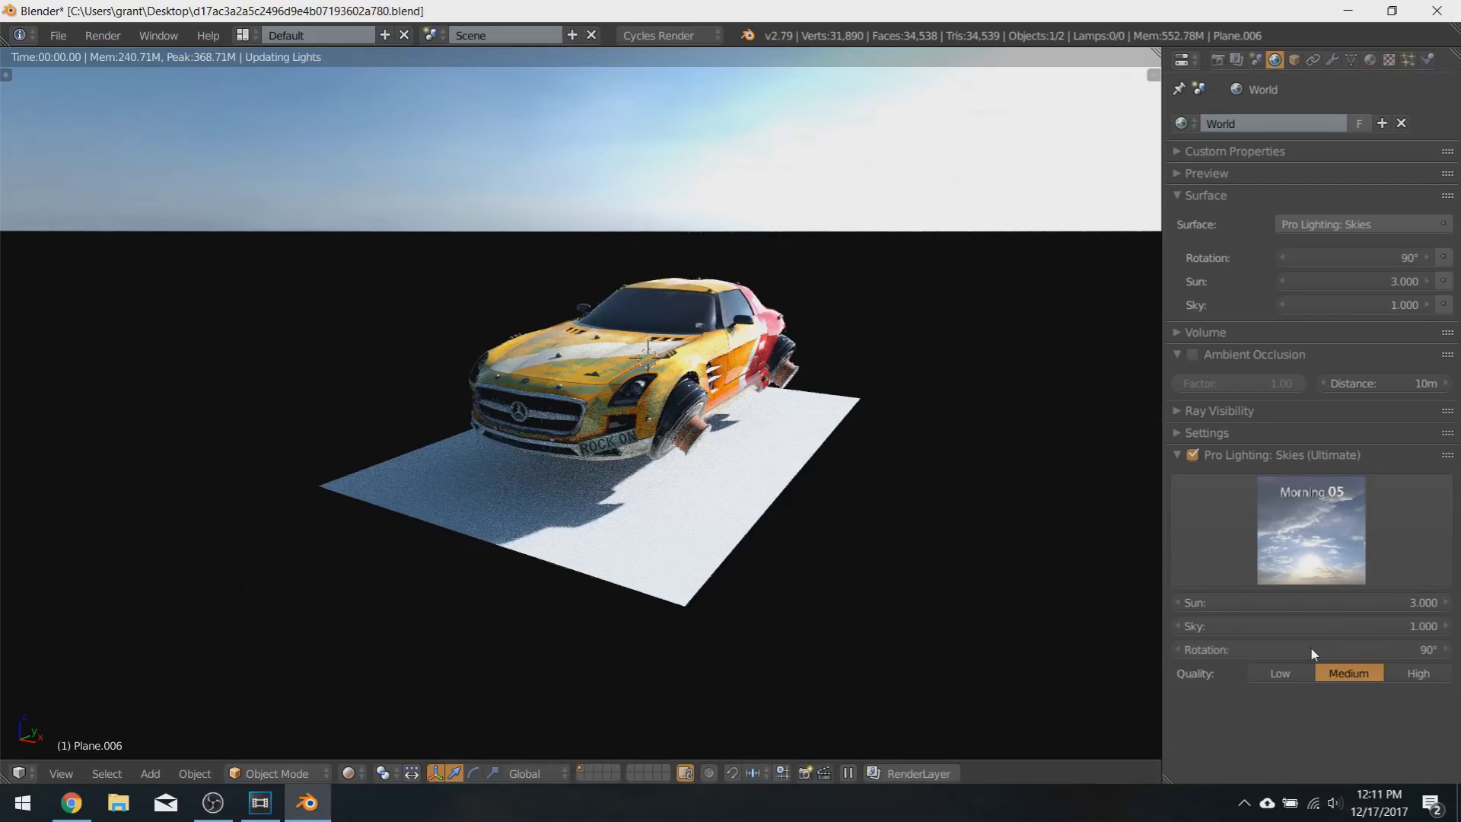
pyautogui.moveTo(563, 525); pyautogui.dragTo(664, 636, button='middle')
pyautogui.scroll(2, 641, 525)
# Step: Add a camera and walk-navigate its view to frame the car
pyautogui.scroll(1, 664, 636)
pyautogui.hotkey('shift', 'a')
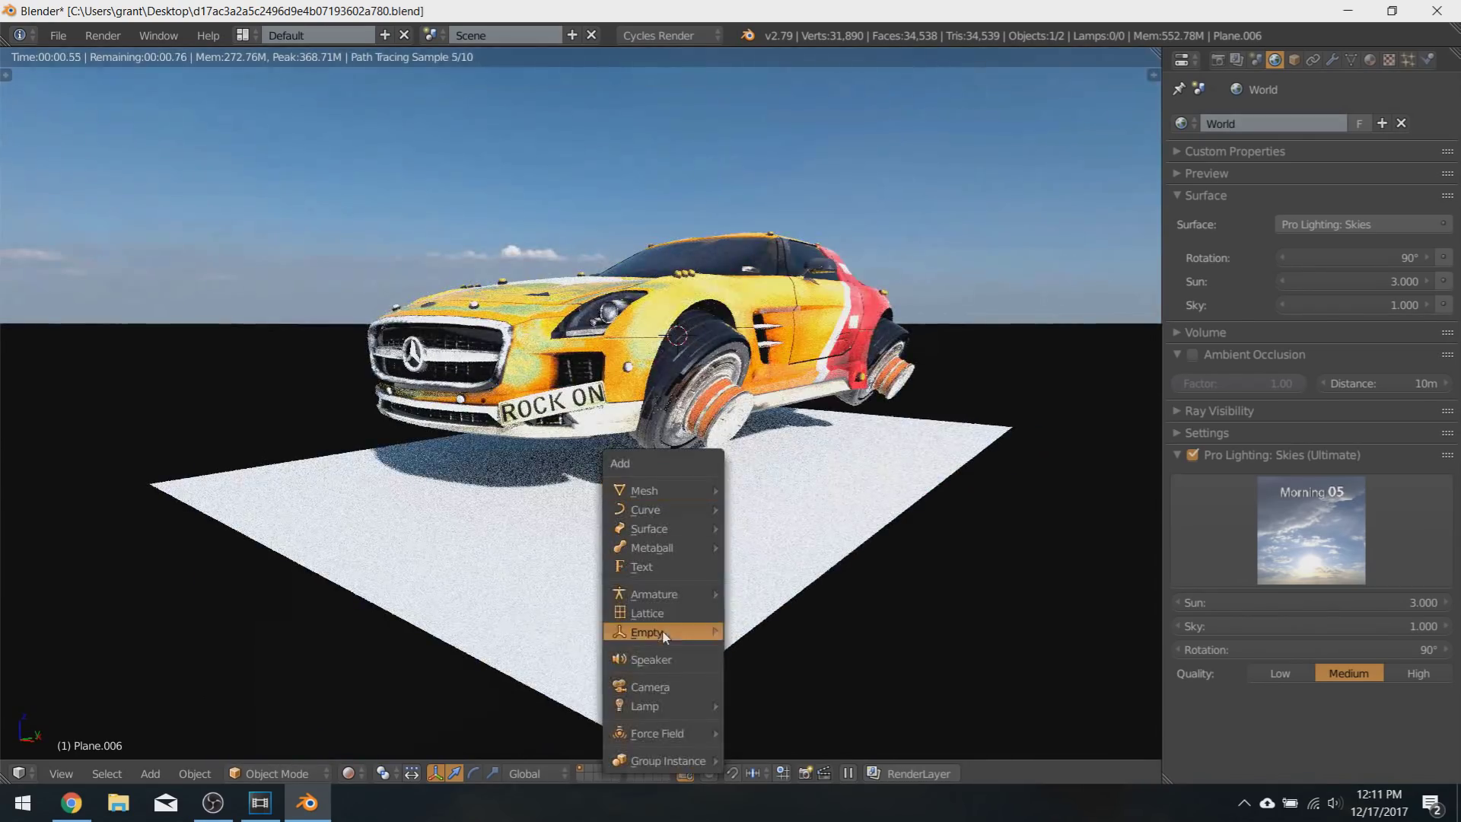
pyautogui.click(659, 686)
pyautogui.press('KP_0')
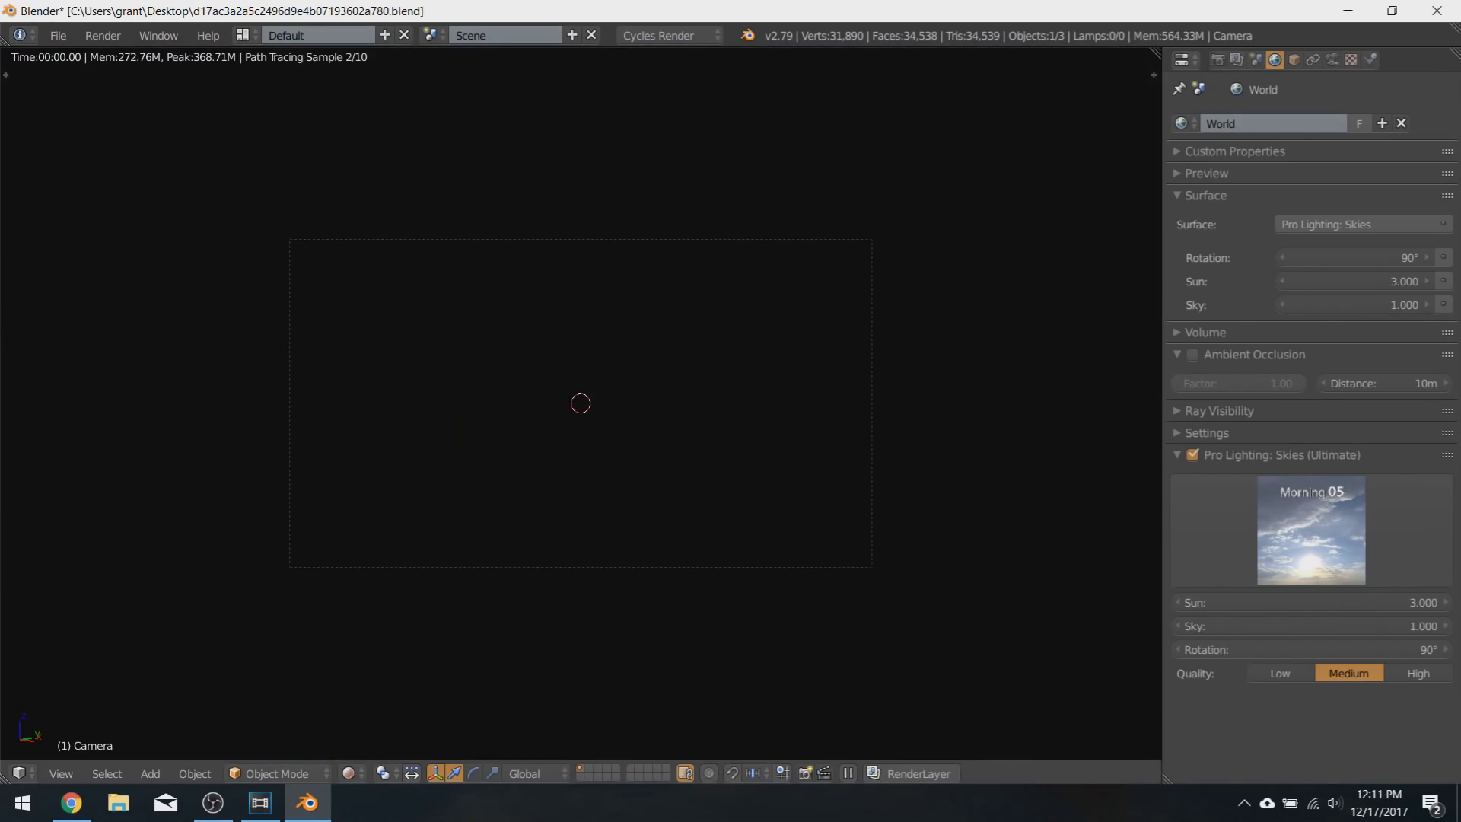
pyautogui.press('s')
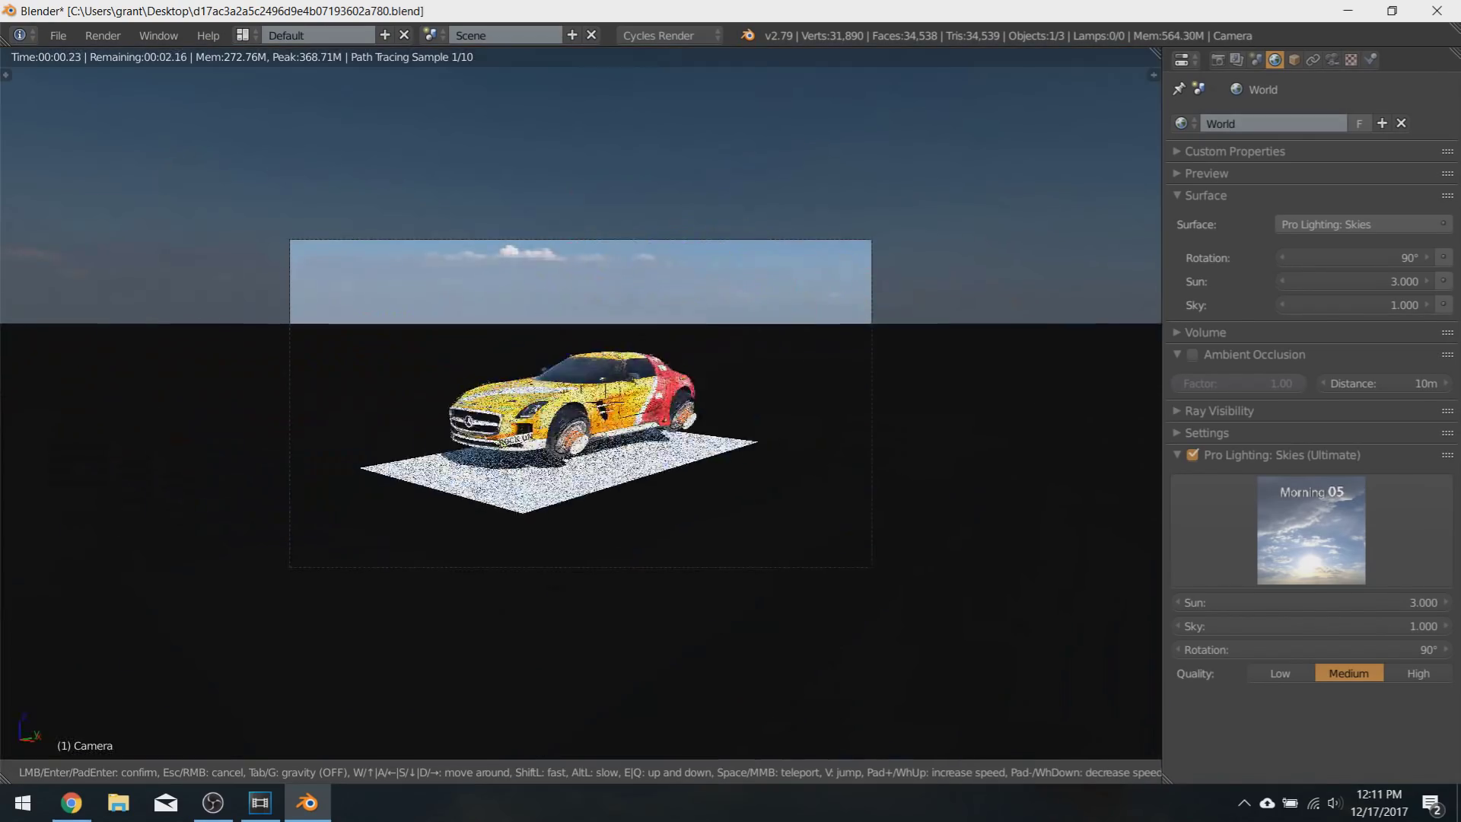
pyautogui.press('w')
pyautogui.press('Return')
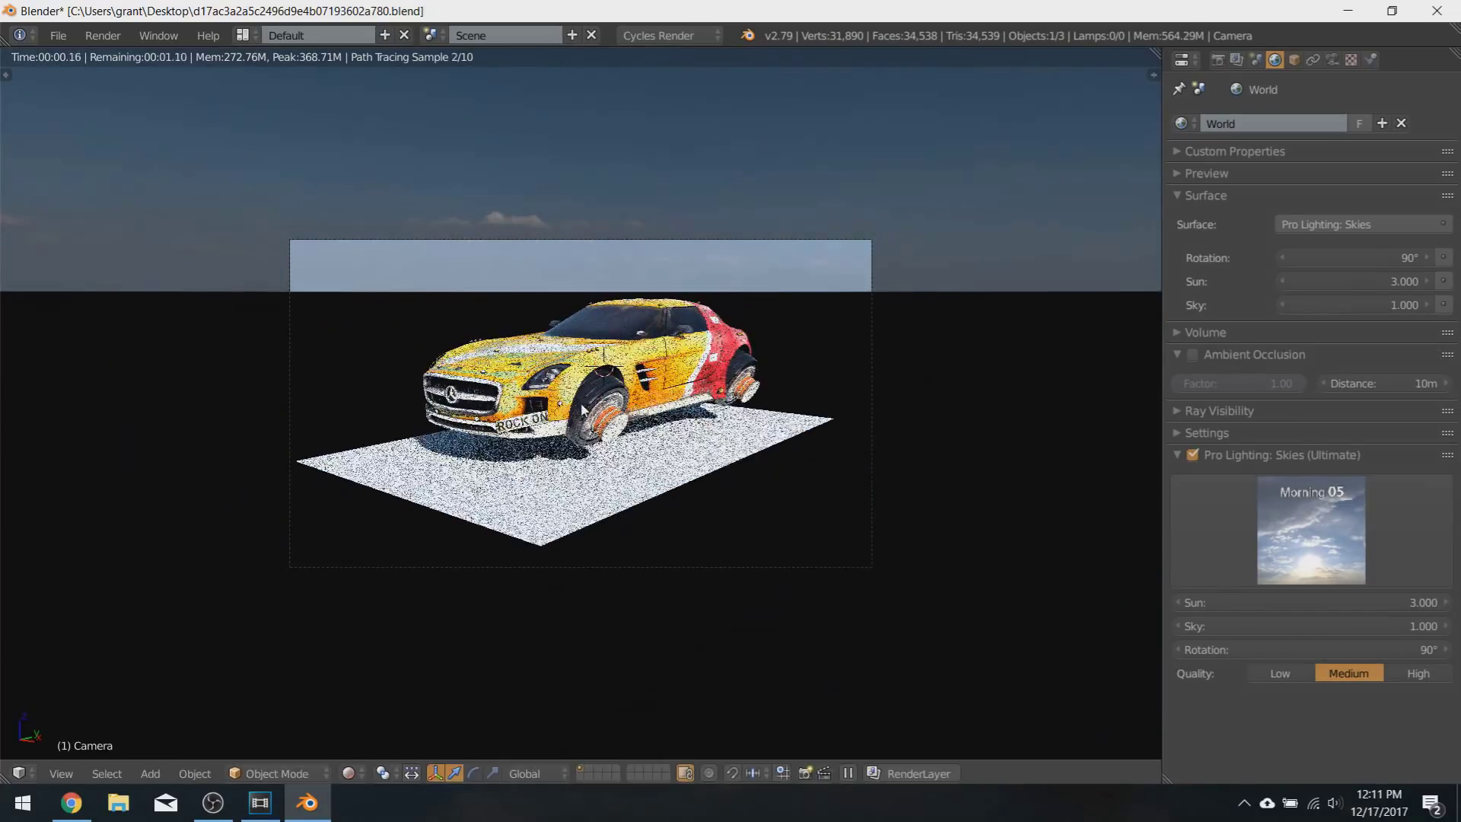
# Step: Enable Film > Transparent in the render settings
pyautogui.click(1217, 61)
pyautogui.scroll(-6, 1251, 571)
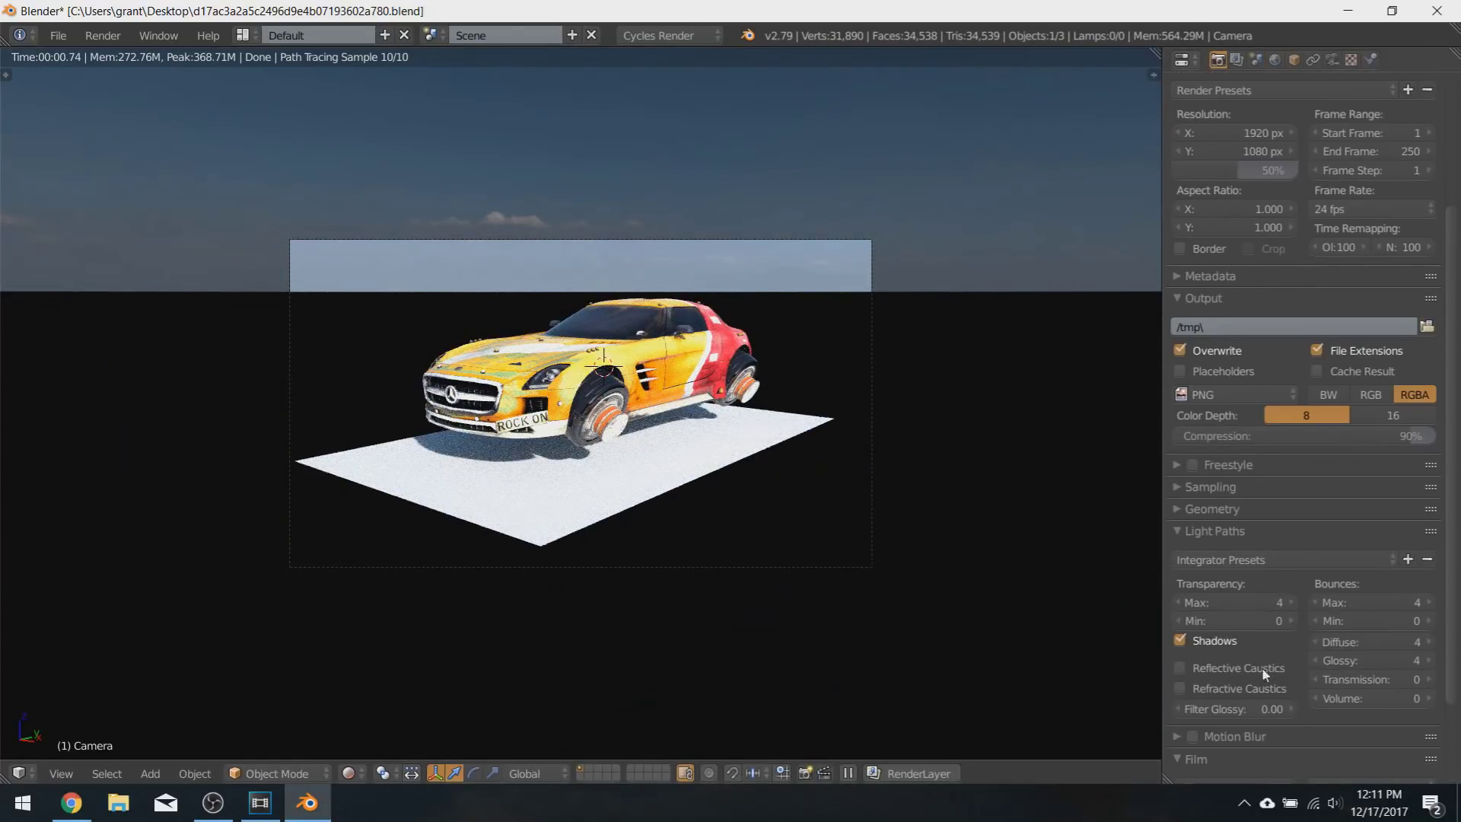
pyautogui.click(1198, 722)
pyautogui.scroll(4, 1331, 342)
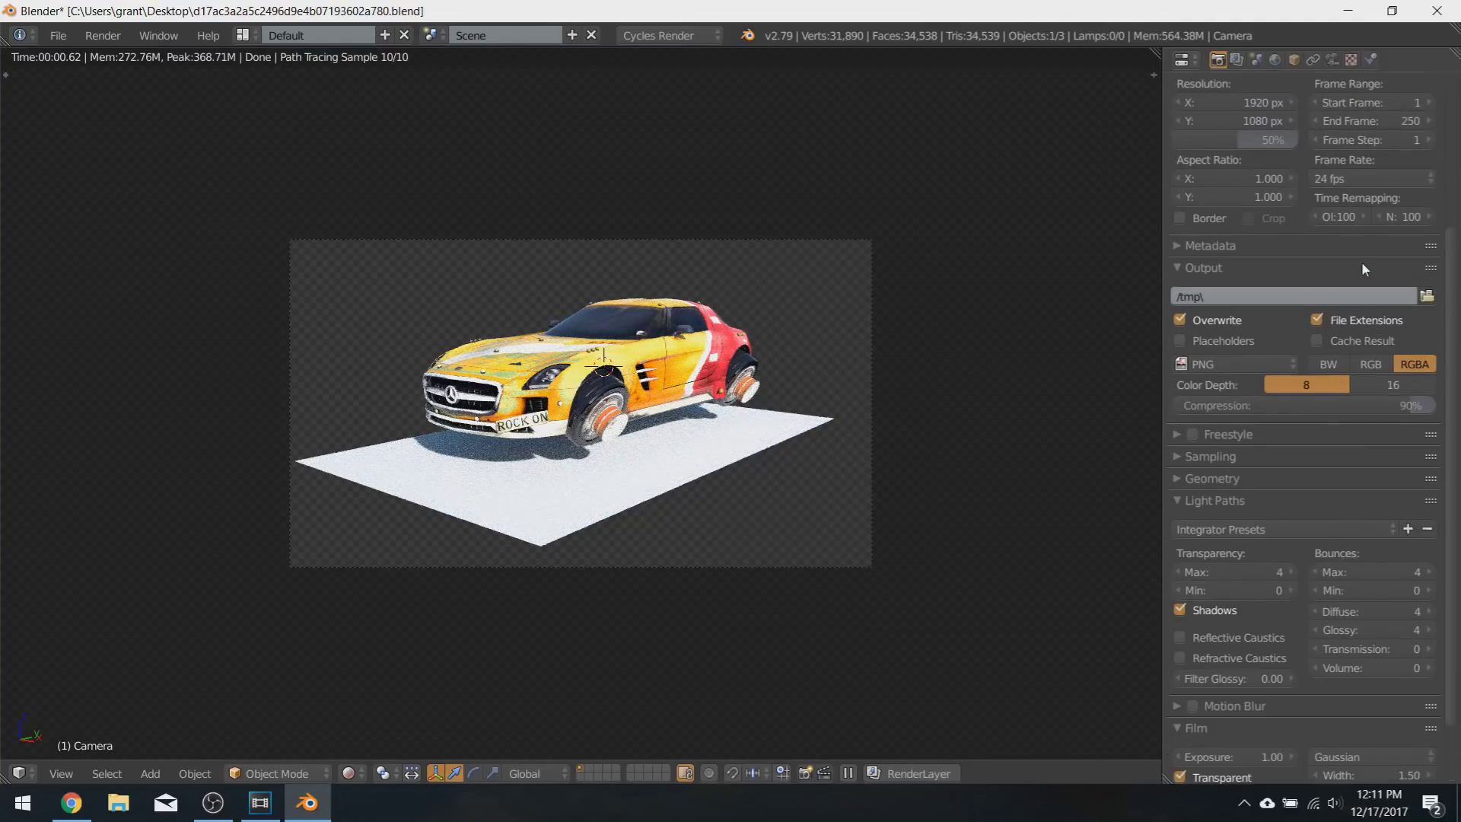
# Step: Set render samples to 100 and render the image with F12
pyautogui.click(1226, 517)
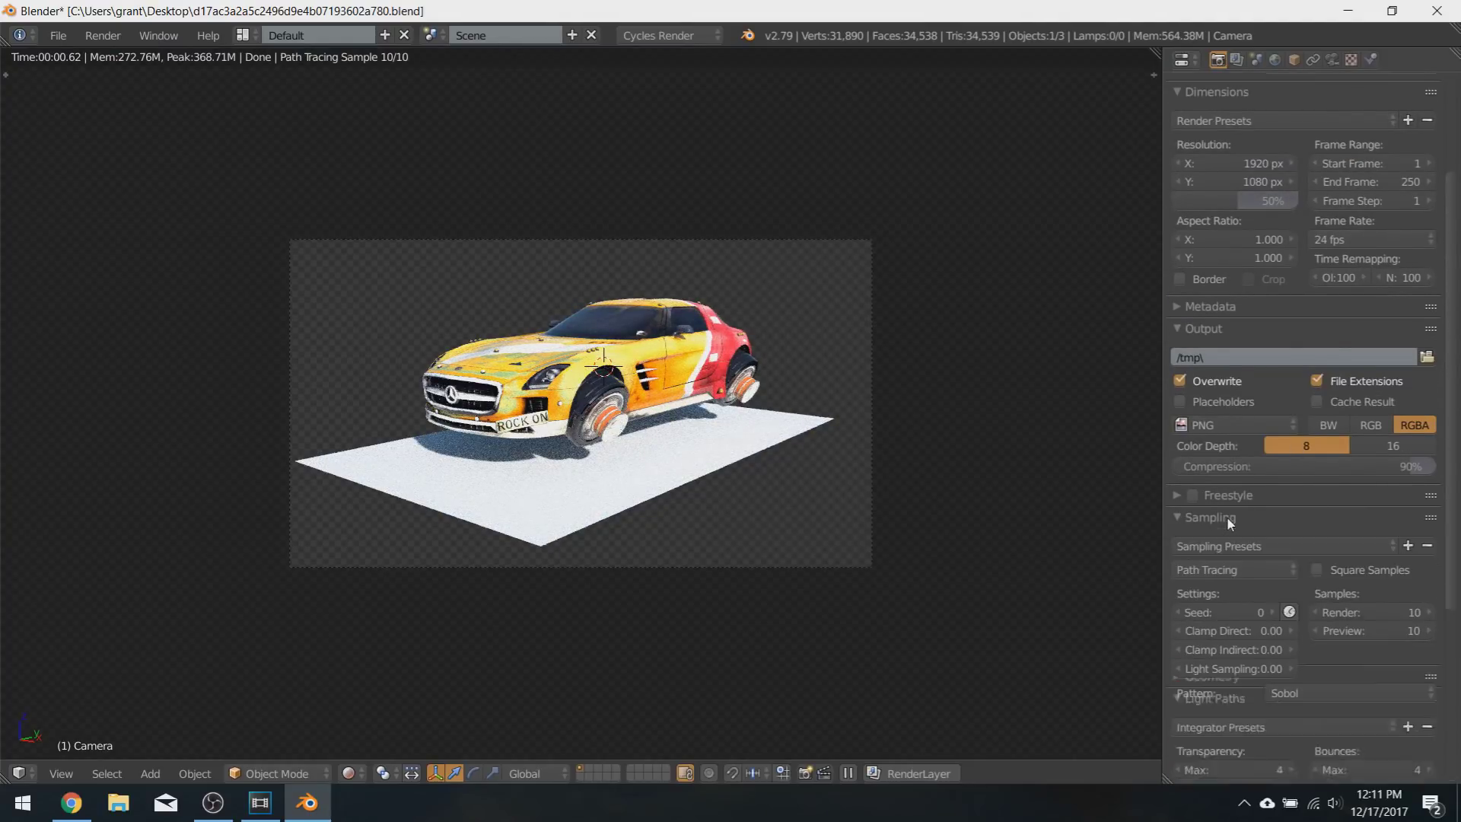
pyautogui.click(1357, 610)
pyautogui.write('100')
pyautogui.press('Return')
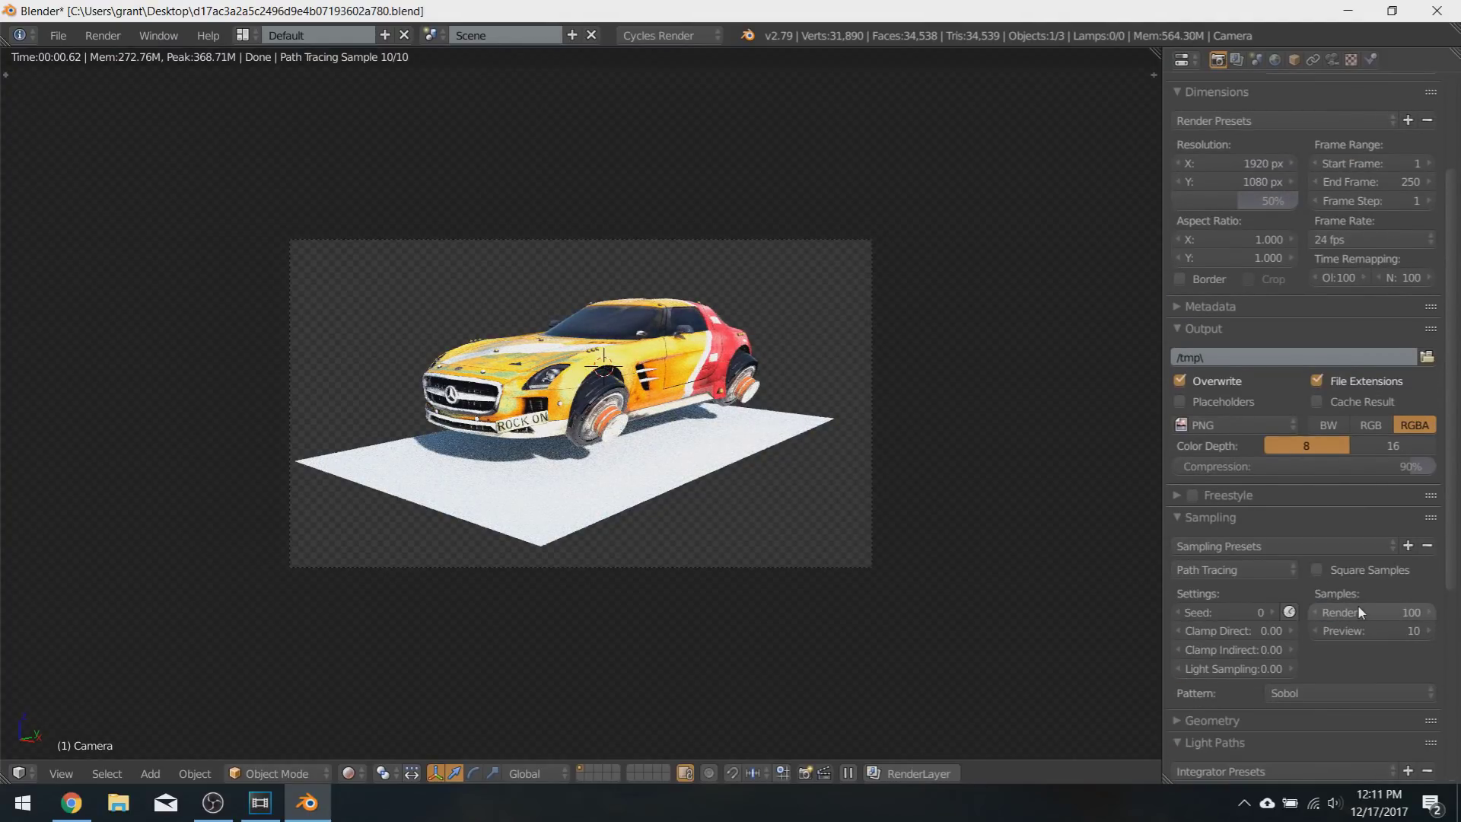
pyautogui.press('F12')
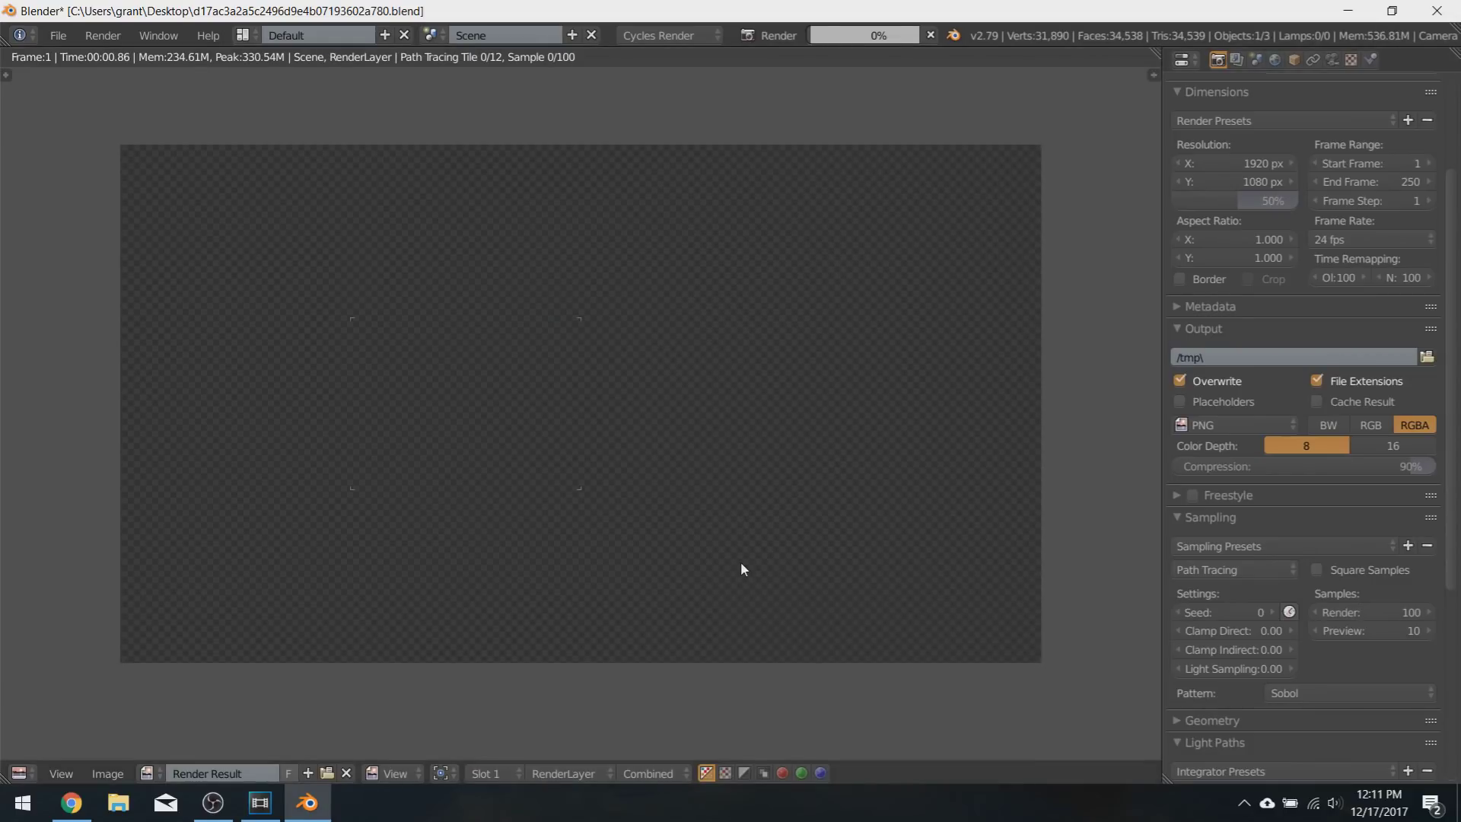
pyautogui.scroll(-2, 739, 561)
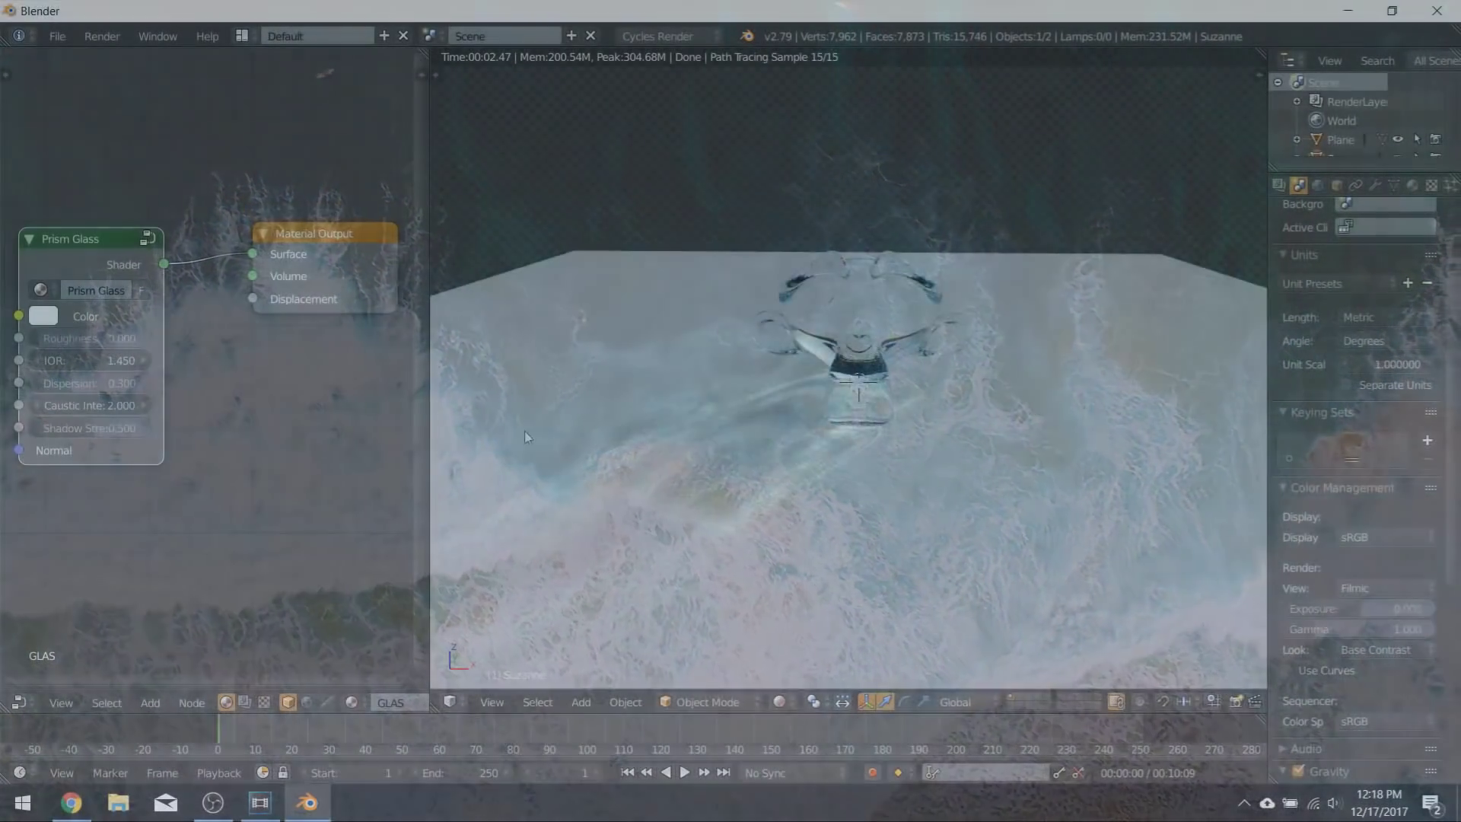
# Step: Orbit around the glass Suzanne and back to a front view
pyautogui.moveTo(524, 430); pyautogui.dragTo(688, 445, button='middle')
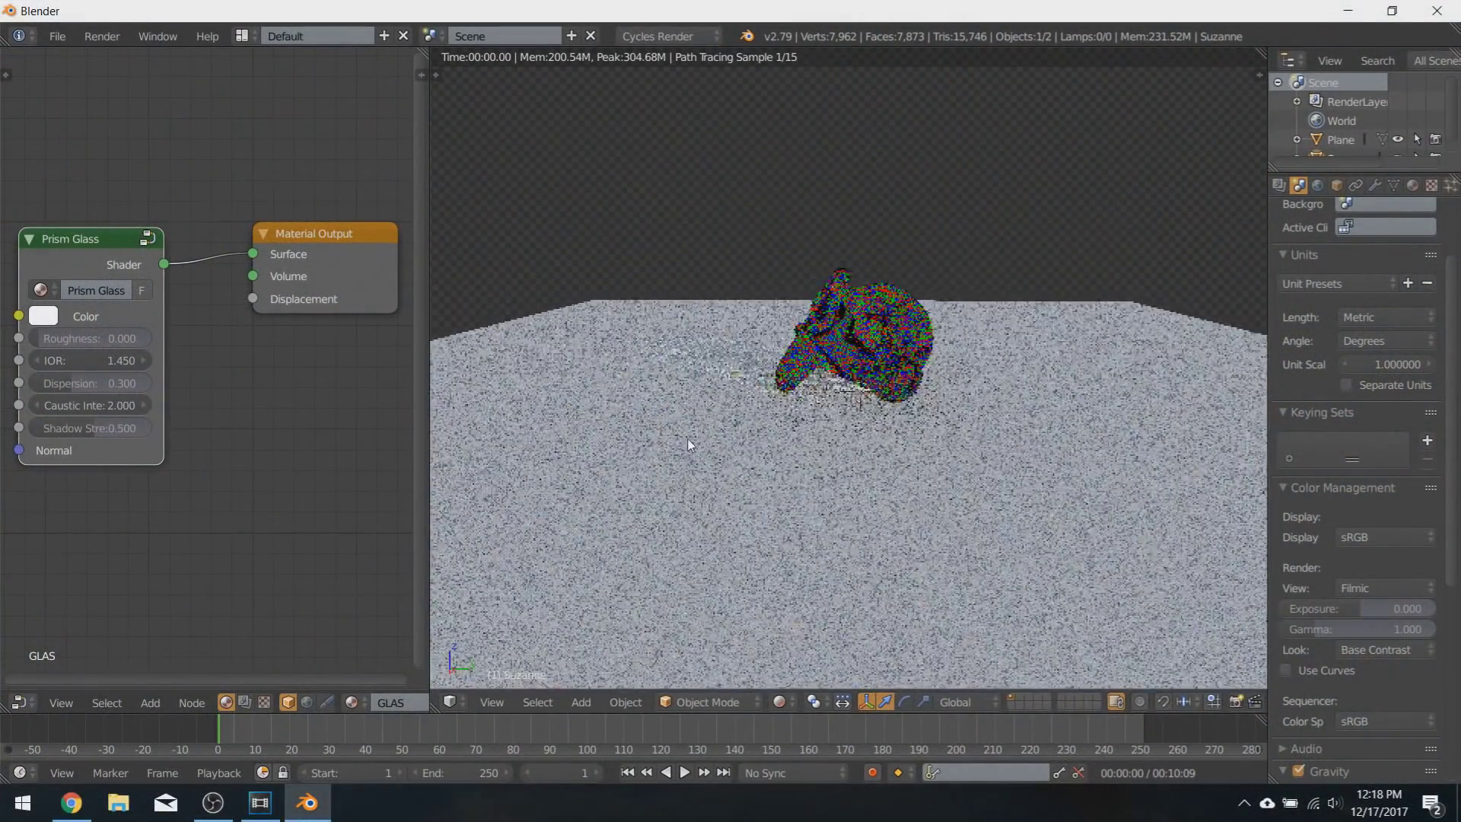
pyautogui.scroll(5, 688, 445)
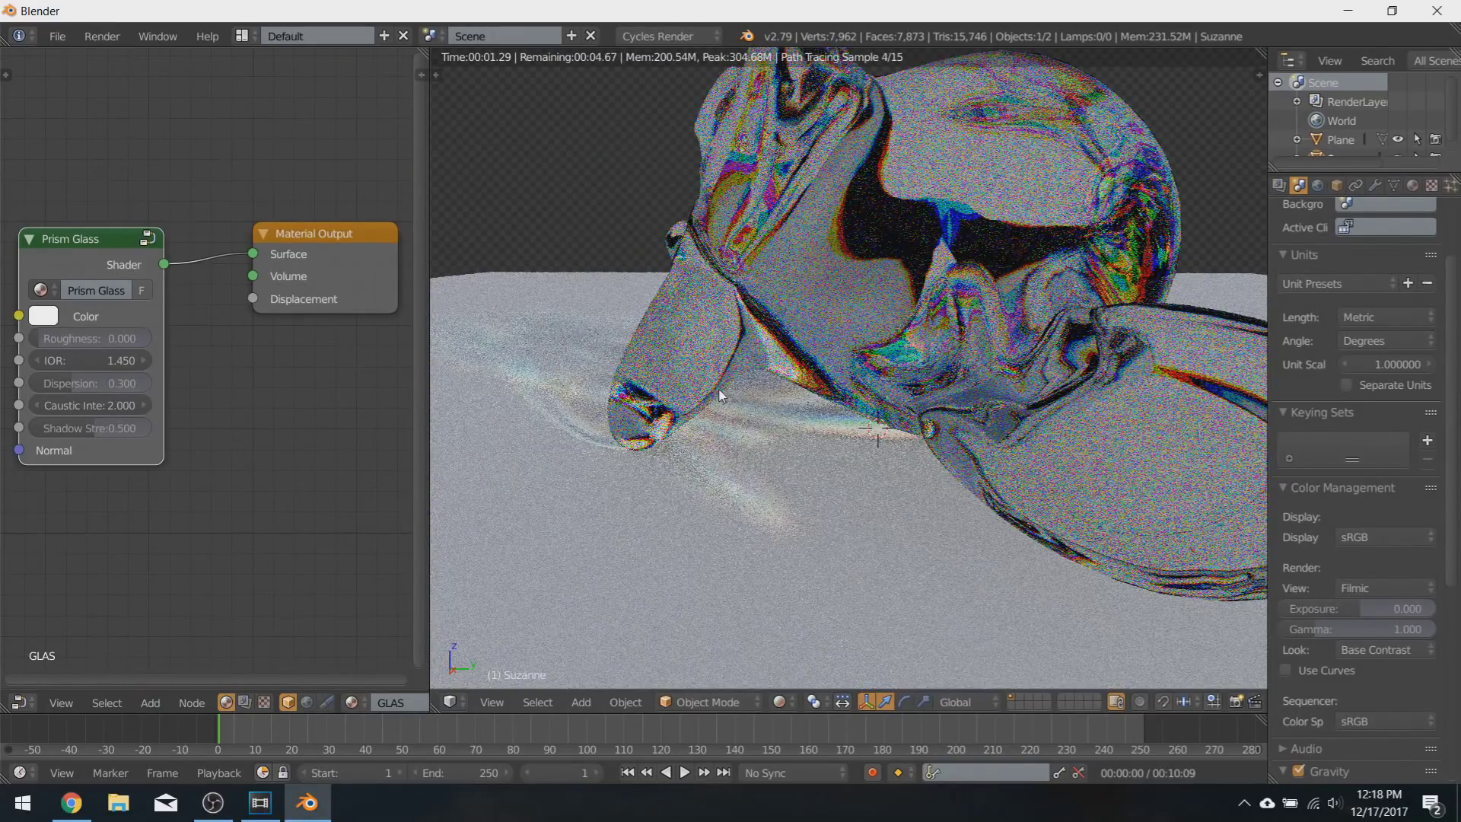
pyautogui.scroll(-4, 746, 385)
pyautogui.moveTo(746, 386); pyautogui.dragTo(924, 394, button='middle')
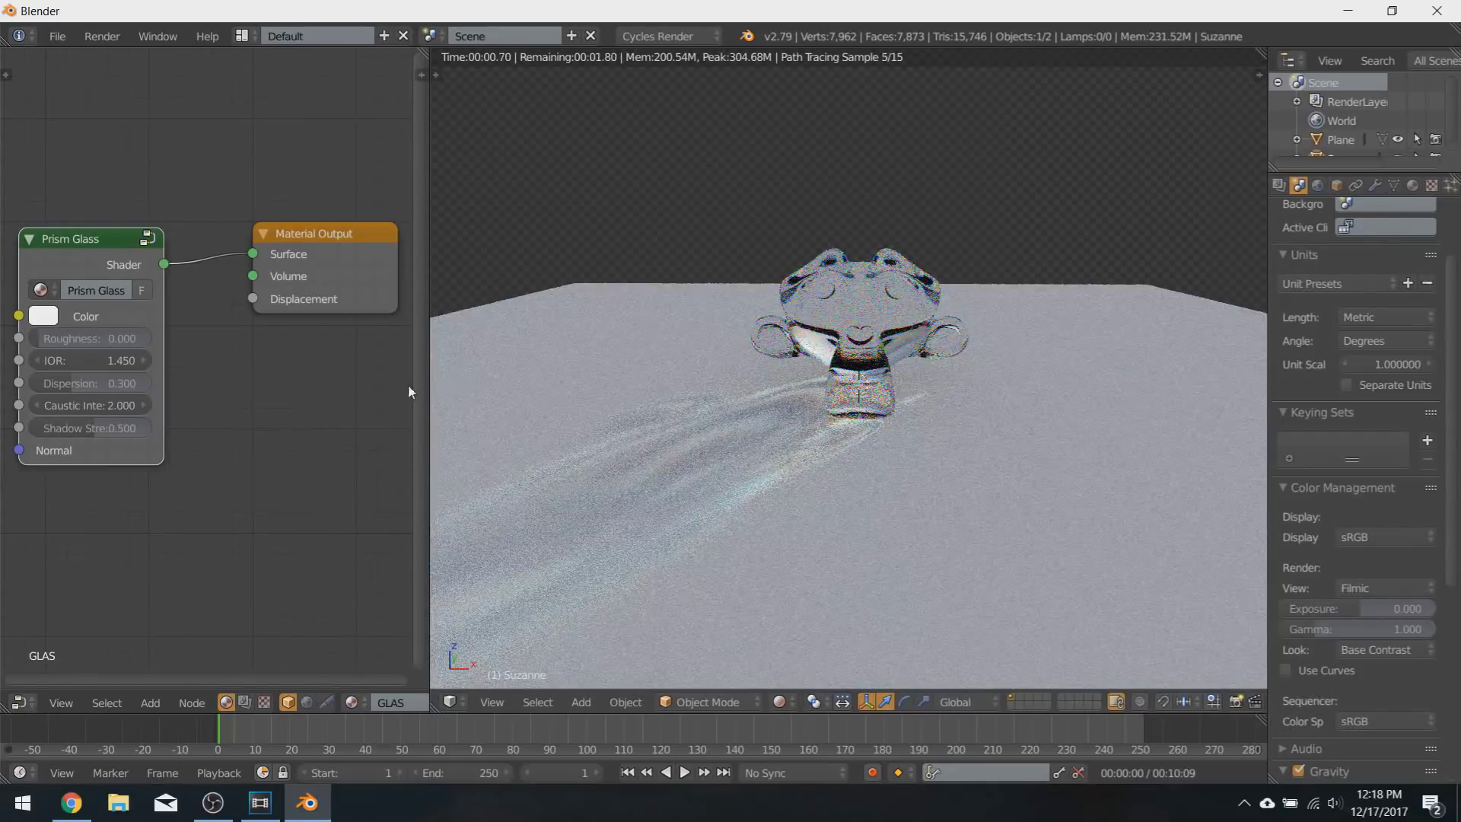
pyautogui.scroll(2, 275, 419)
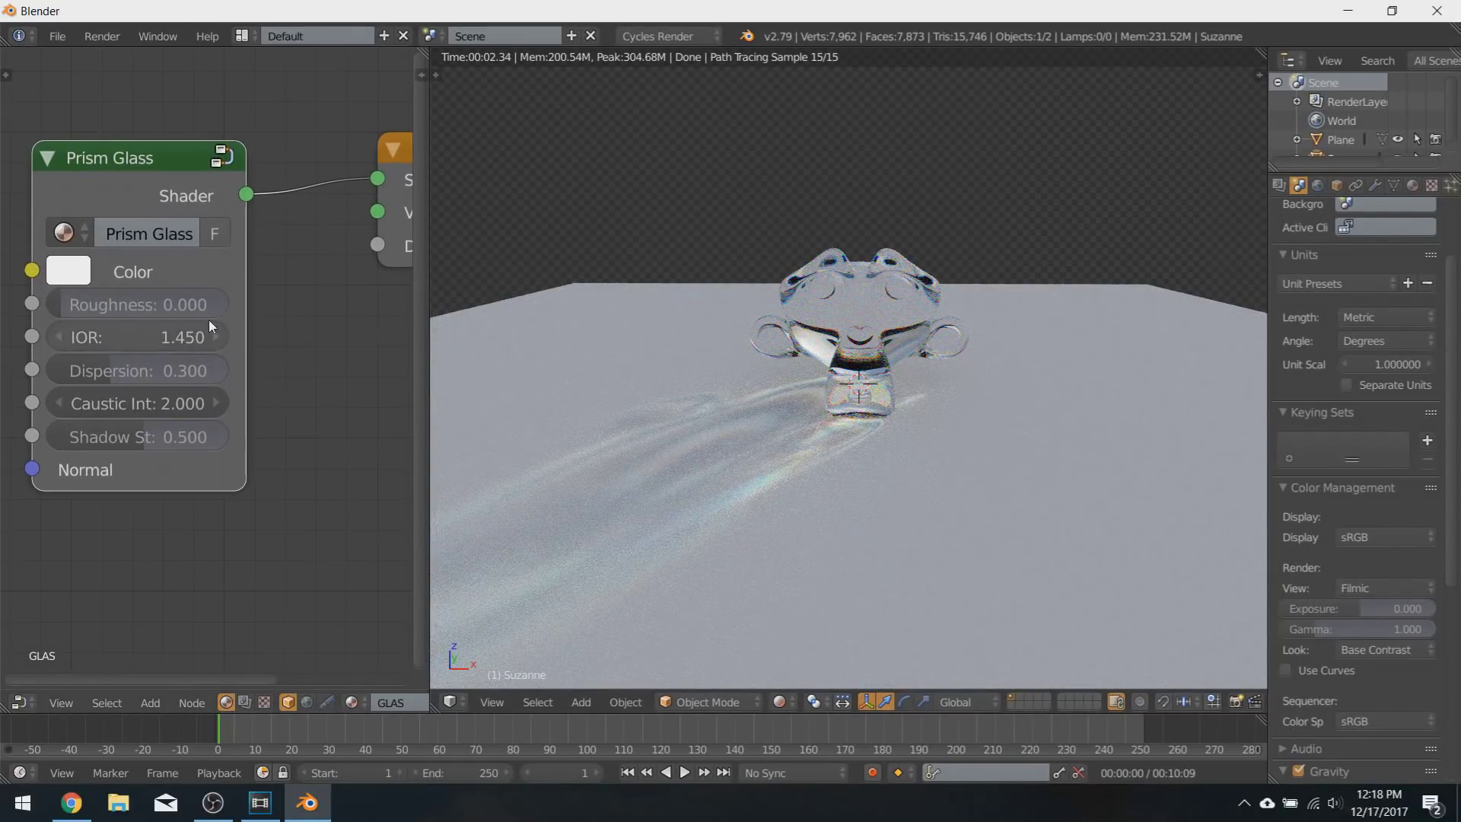
# Step: Try Prism Glass caustic intensities 10, 1, and finally 2
pyautogui.moveTo(294, 366); pyautogui.dragTo(304, 378, button='middle')
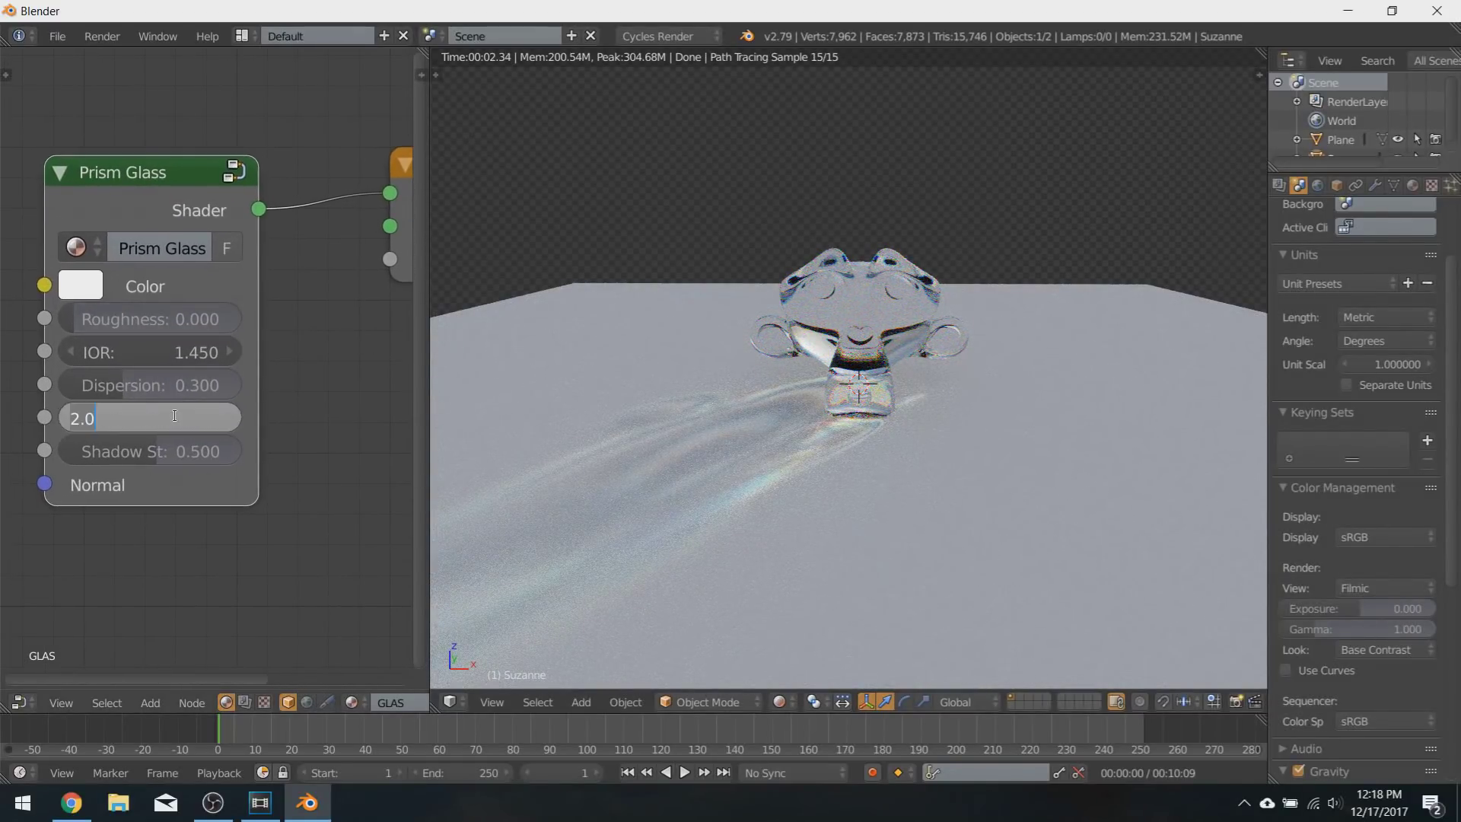
pyautogui.write('0')
pyautogui.press('Return')
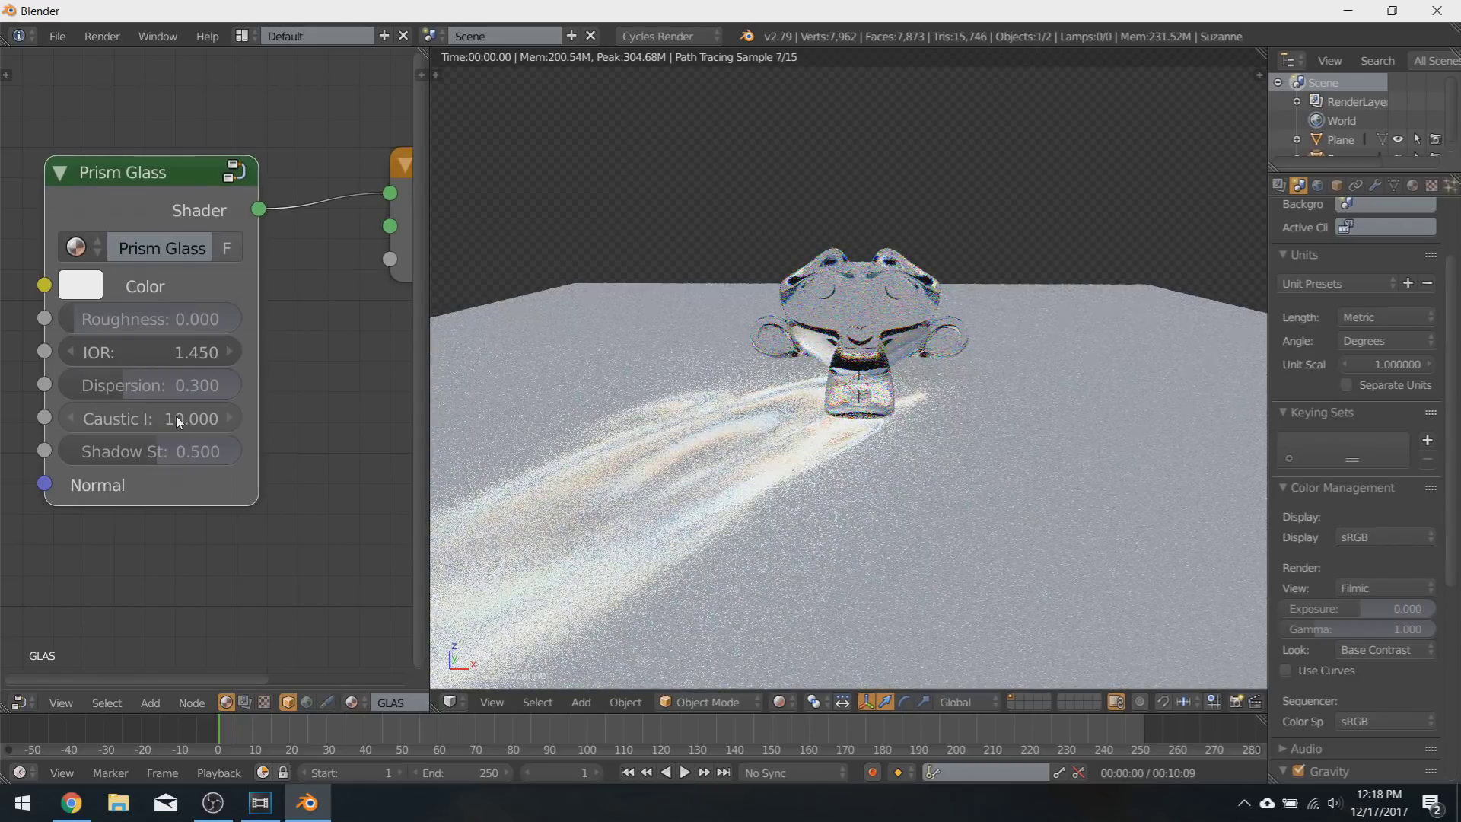
pyautogui.click(176, 418)
pyautogui.write('1')
pyautogui.press('Return')
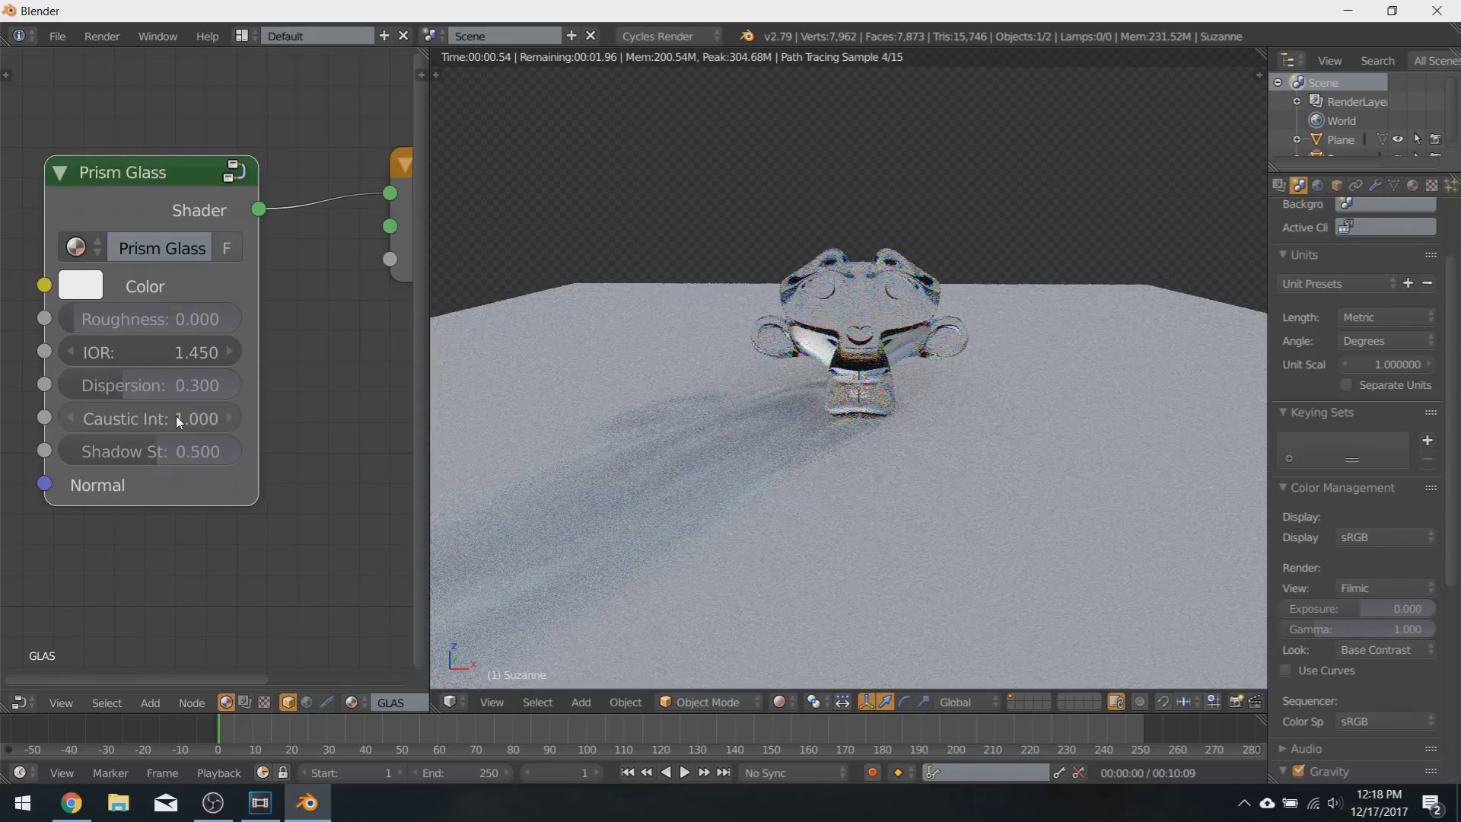
pyautogui.click(176, 415)
pyautogui.write('1.0')
pyautogui.press('Return')
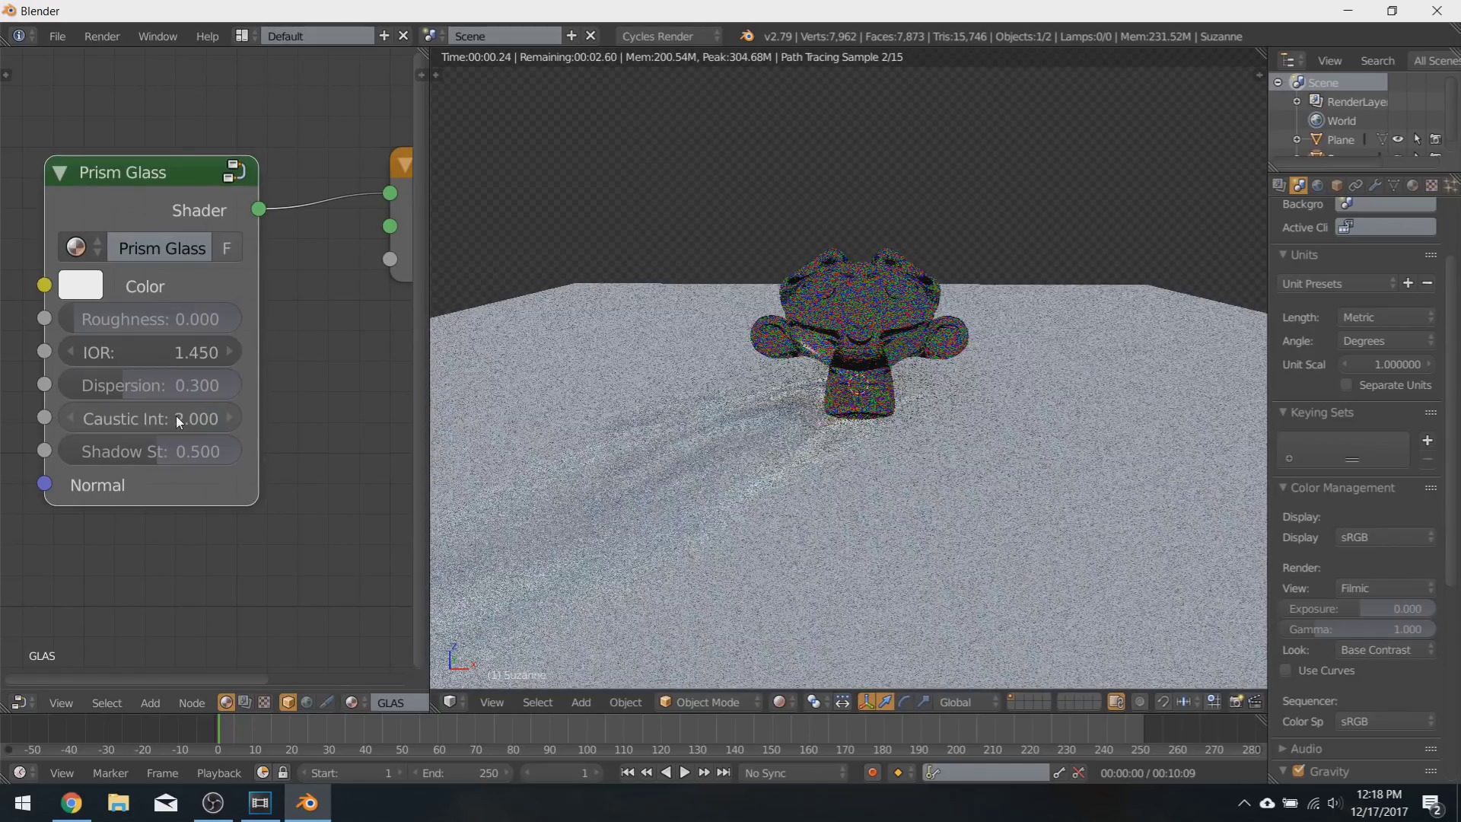
# Step: Try Prism Glass dispersion values 0.5 and 1.0, then set it to 0.1
pyautogui.click(139, 382)
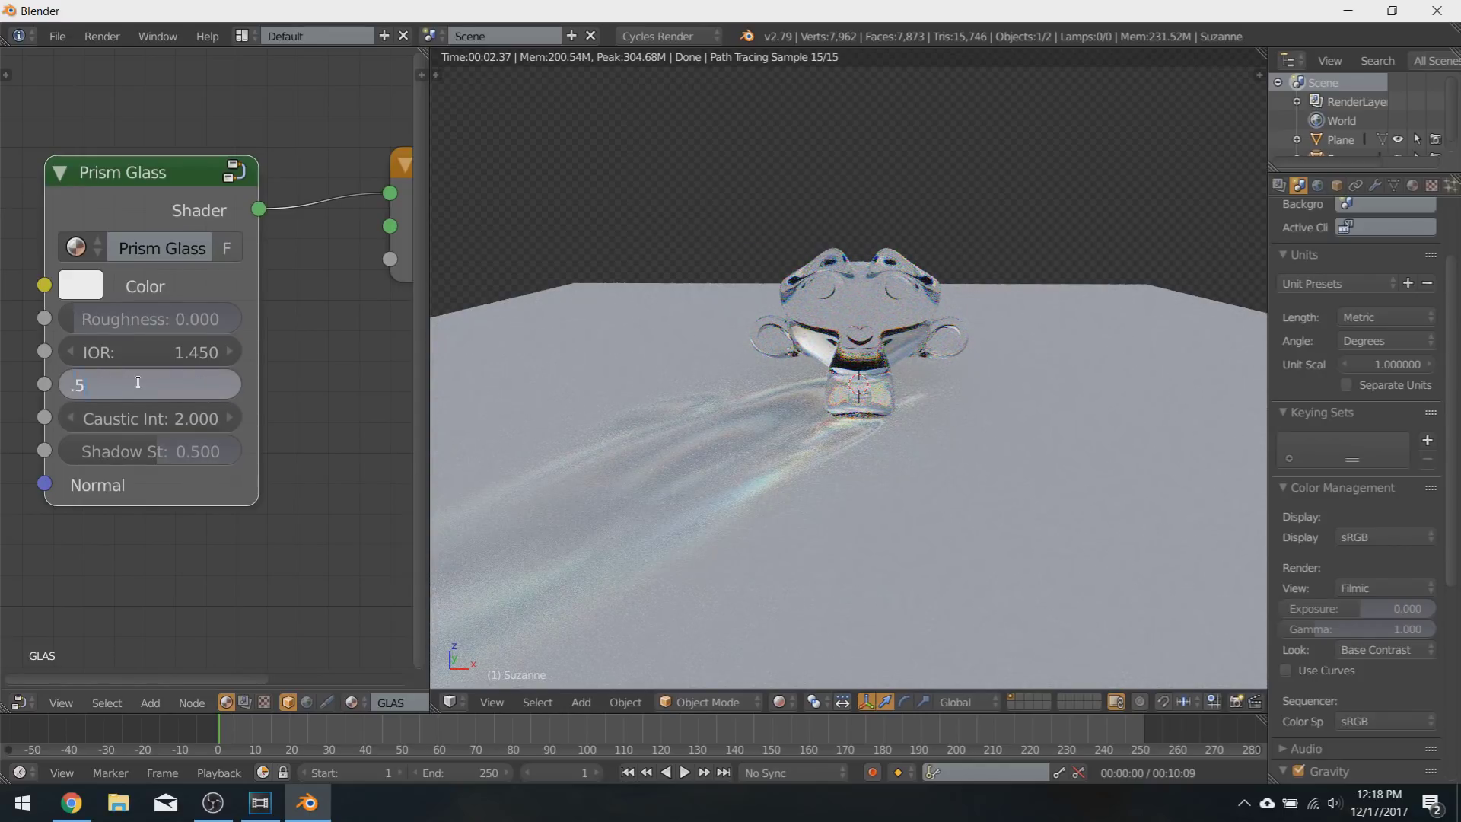
pyautogui.write('.5')
pyautogui.press('Return')
pyautogui.click(138, 382)
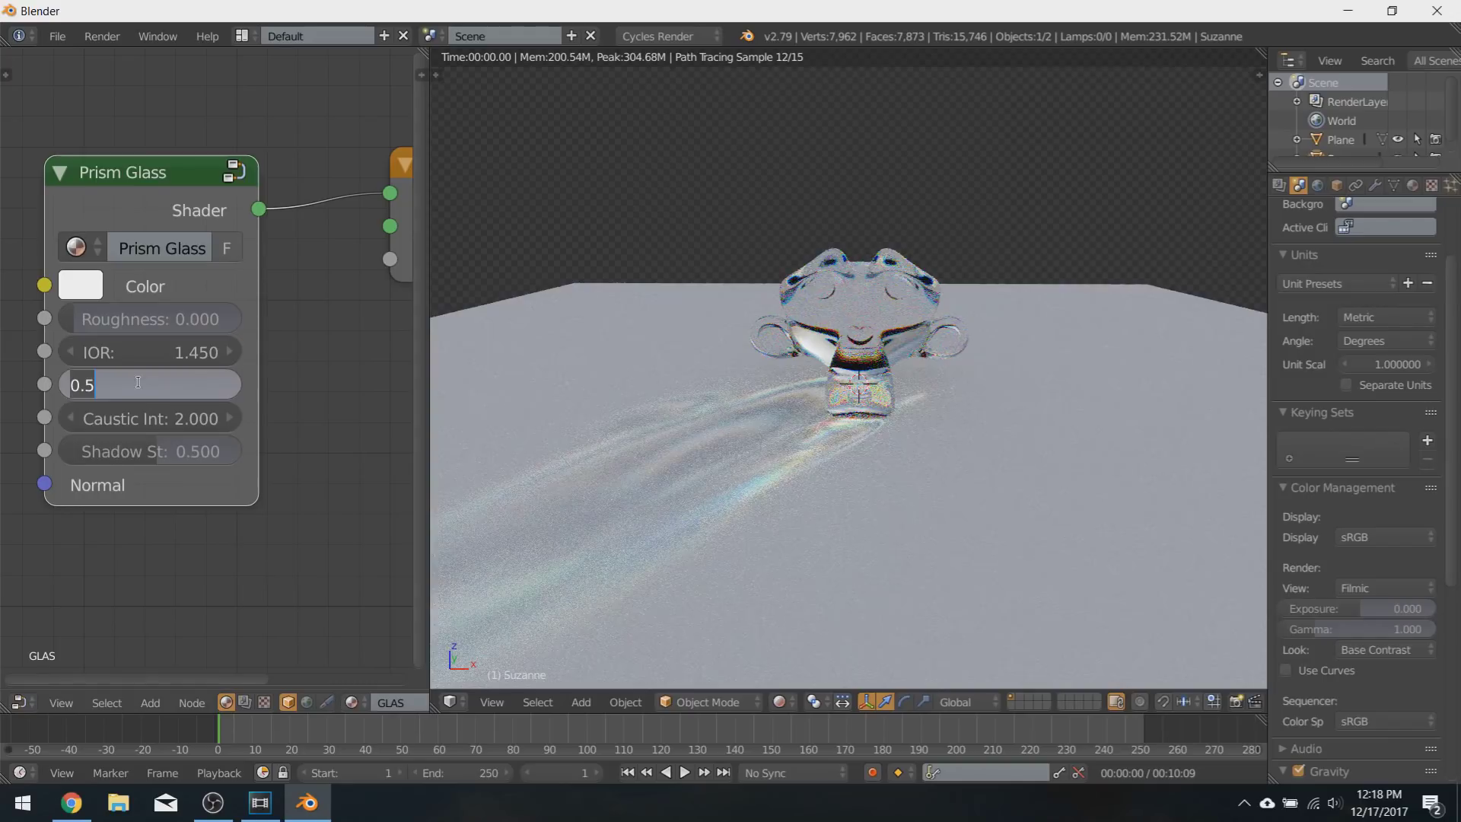
pyautogui.write('1')
pyautogui.press('Return')
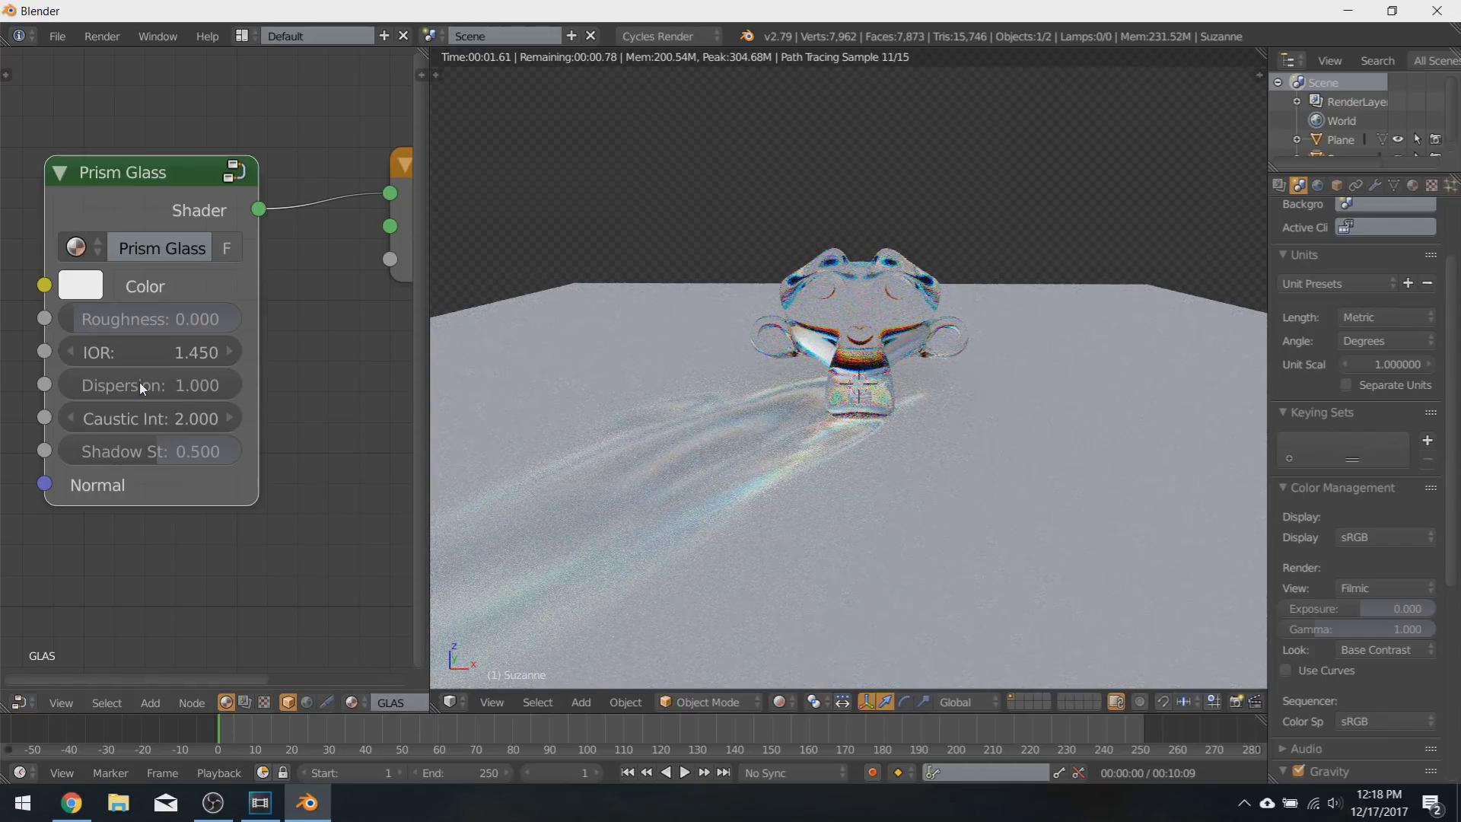
pyautogui.click(139, 384)
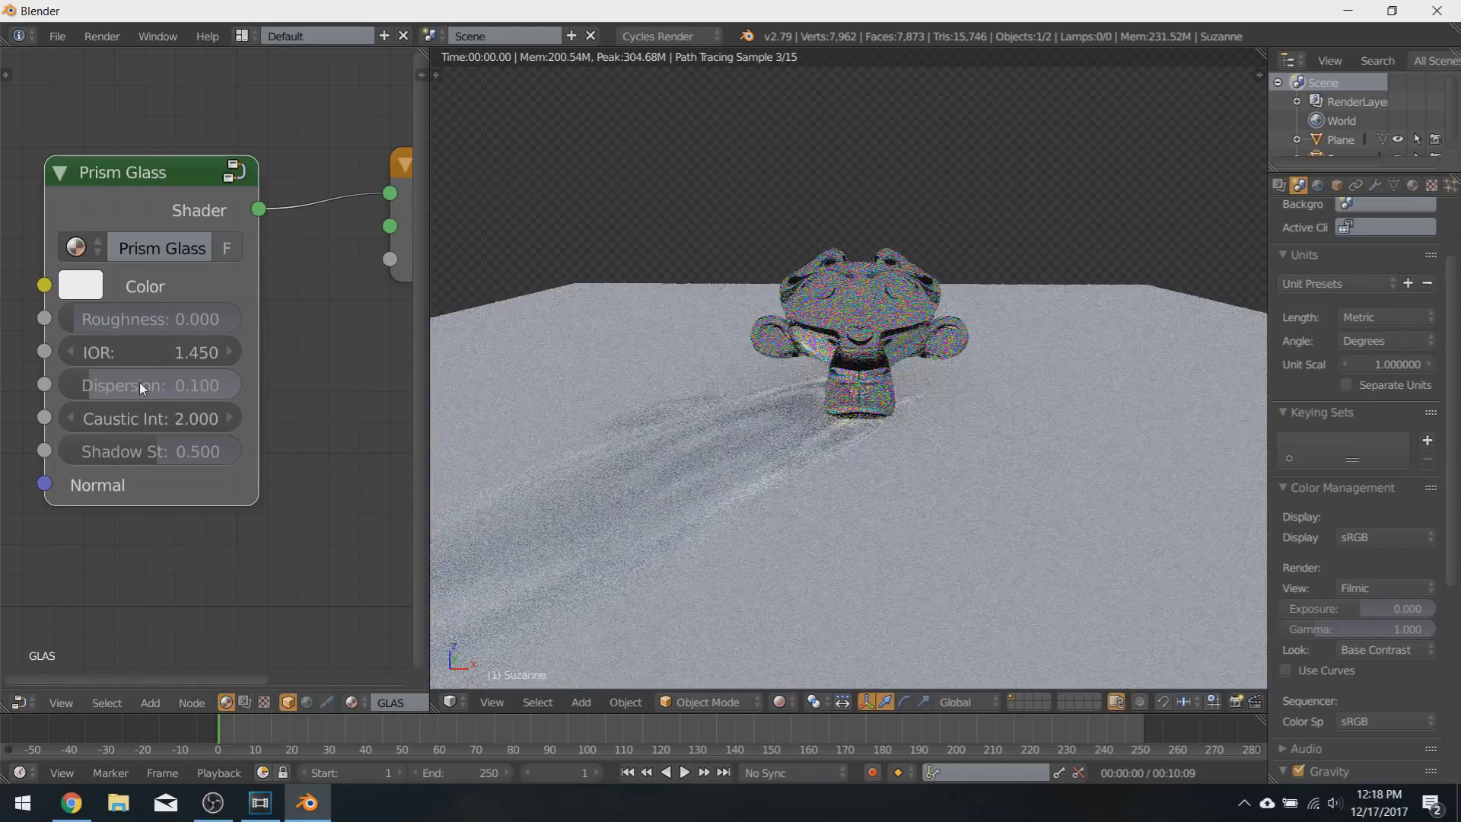